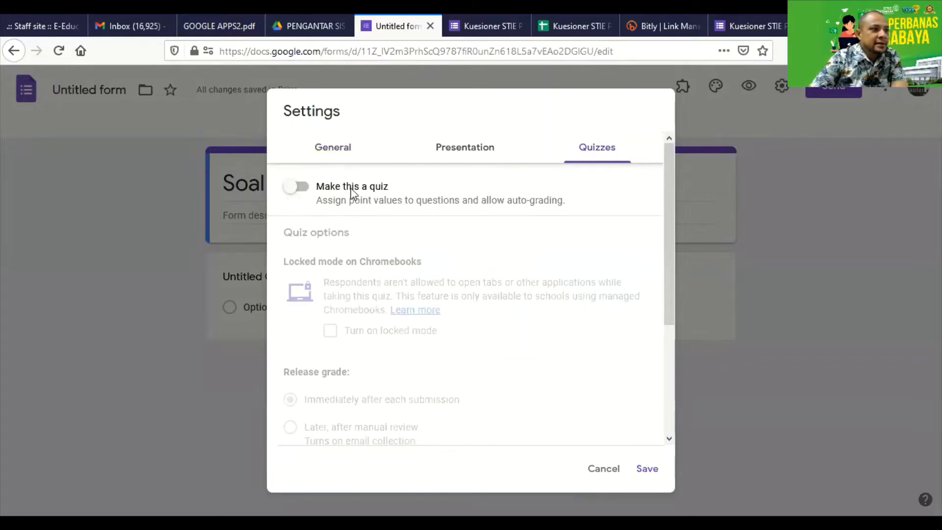
Turn on quiz mode with immediate grades, showing missed questions, correct answers and point values, and save
{"action": "left_click", "coordinate": [296, 186]}
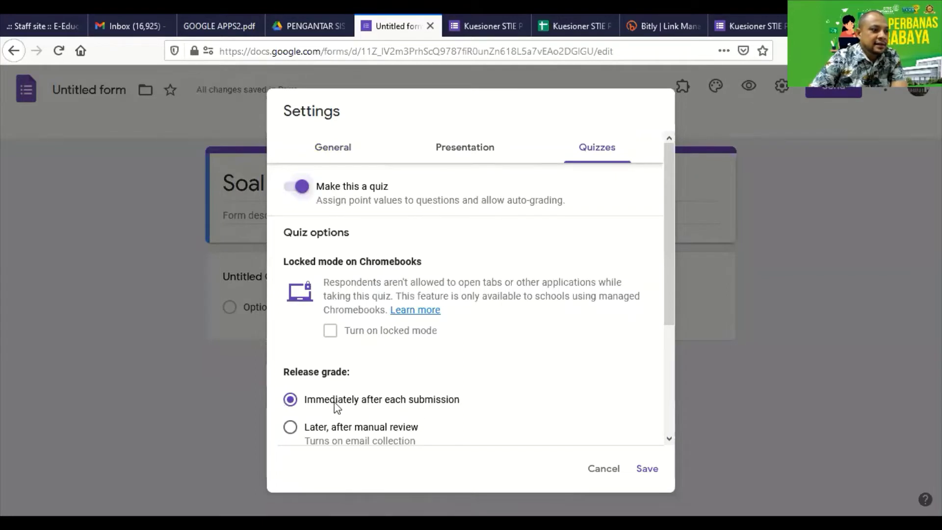
{"action": "scroll", "coordinate": [337, 407], "scroll_direction": "down", "scroll_amount": 2}
{"action": "scroll", "coordinate": [406, 342], "scroll_direction": "down", "scroll_amount": 3}
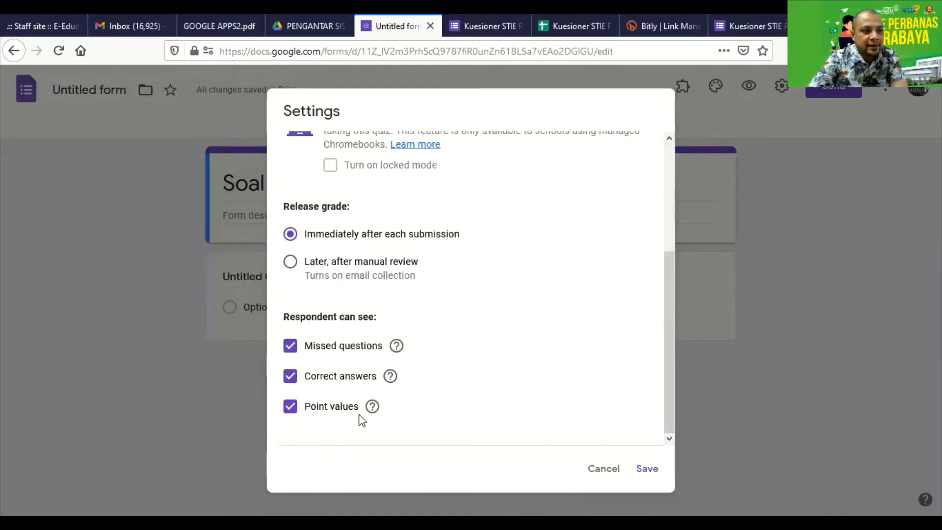
{"action": "left_click", "coordinate": [290, 345]}
{"action": "left_click", "coordinate": [290, 376]}
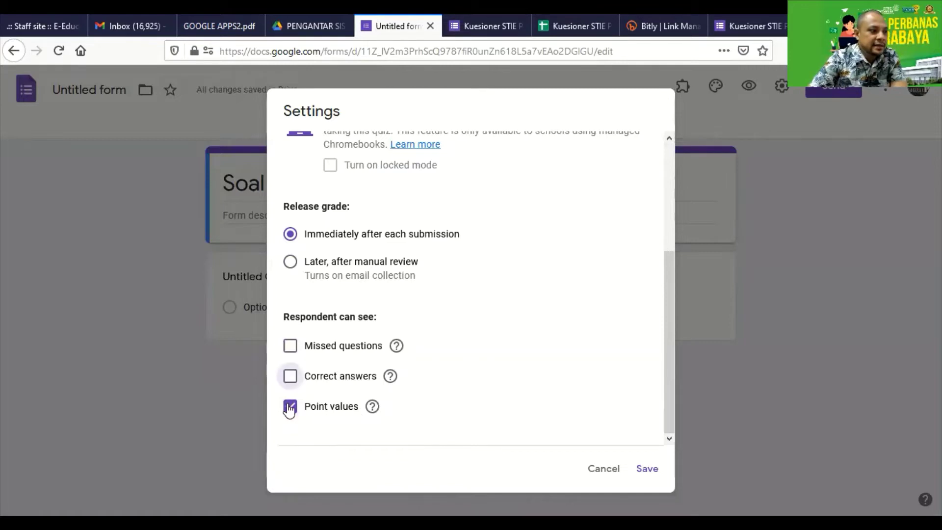
{"action": "left_click", "coordinate": [290, 407]}
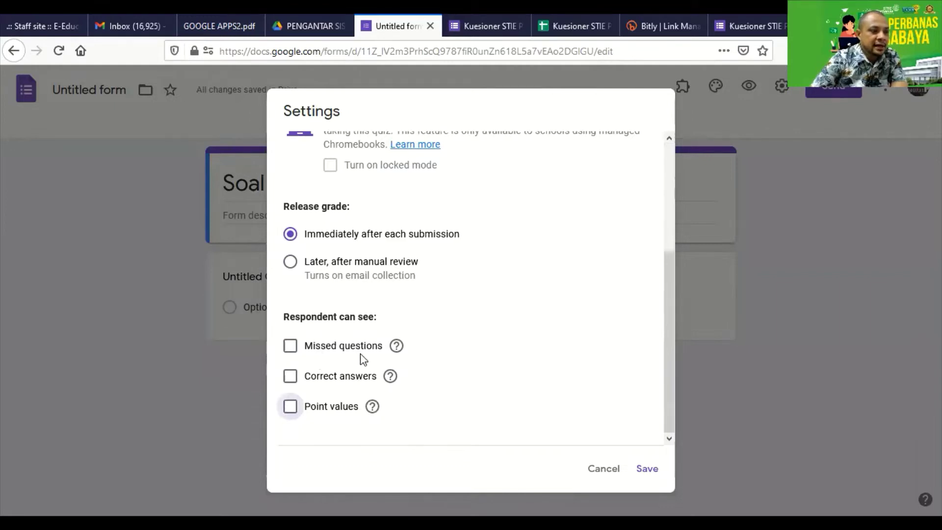
{"action": "left_click", "coordinate": [285, 347]}
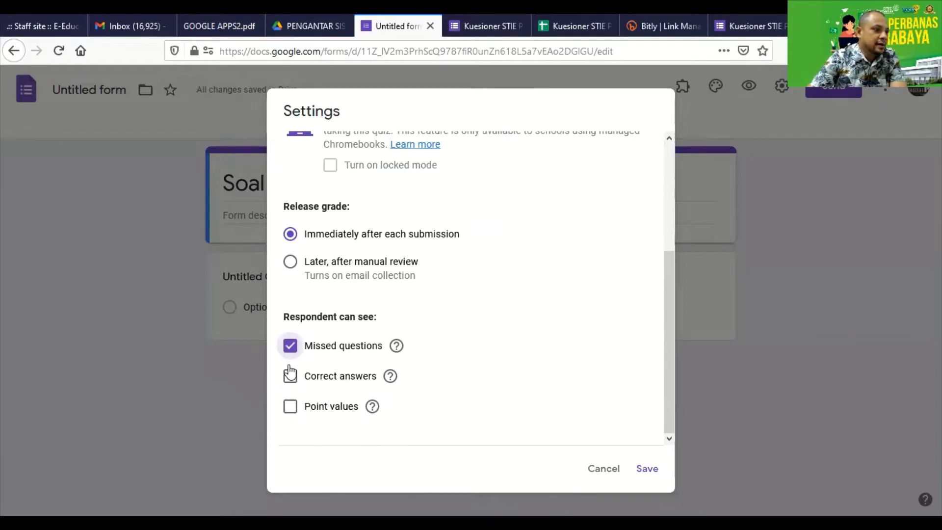
{"action": "left_click", "coordinate": [288, 374]}
{"action": "left_click", "coordinate": [288, 406]}
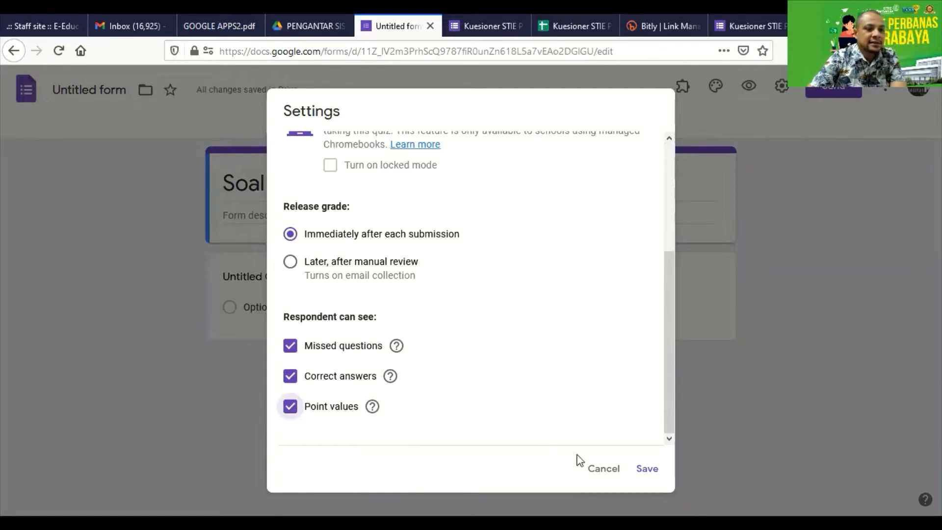
{"action": "left_click", "coordinate": [641, 469]}
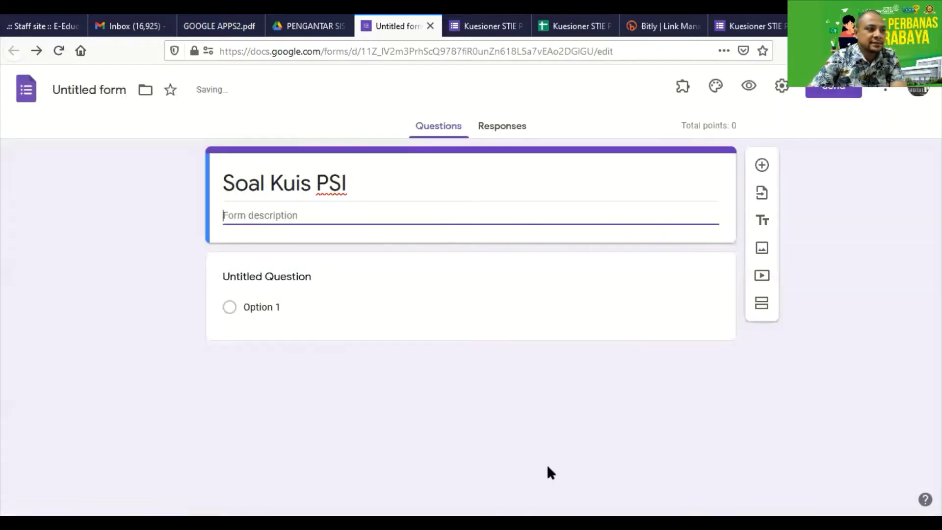
Rename the first question to Nama and add a required NIM short-answer question
{"action": "left_click", "coordinate": [276, 308]}
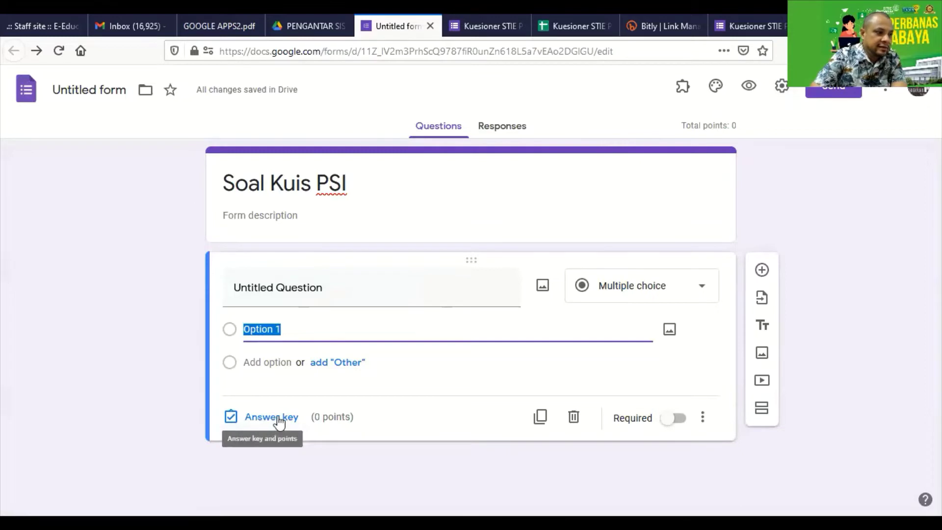
{"action": "left_click", "coordinate": [307, 291]}
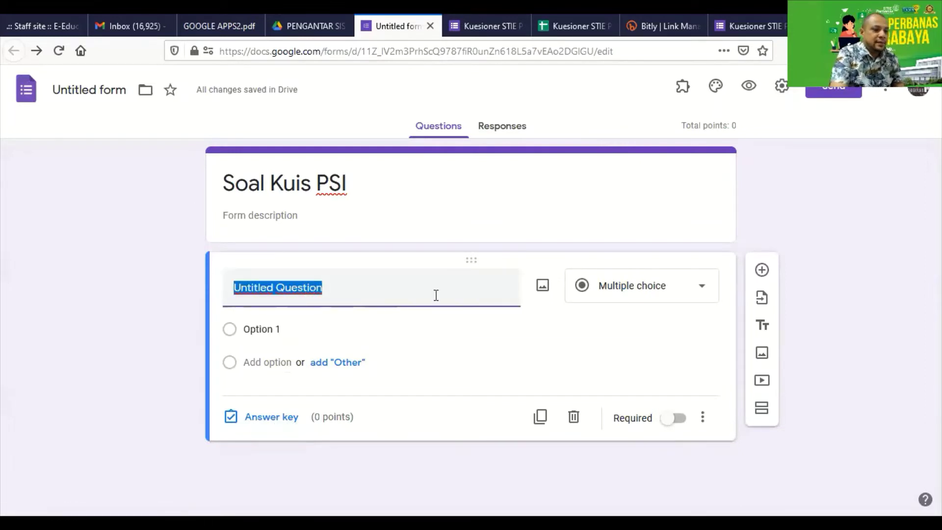
{"action": "type", "text": "Nama"}
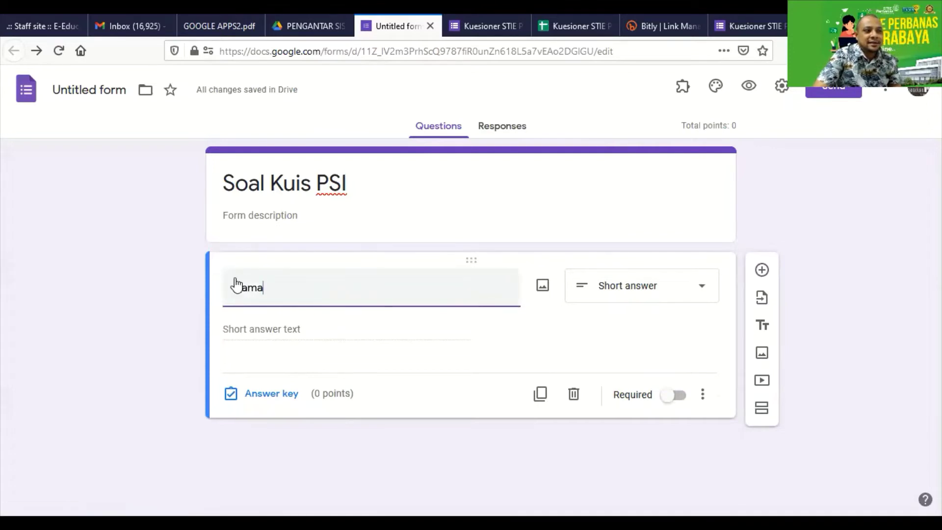
{"action": "left_click", "coordinate": [762, 271]}
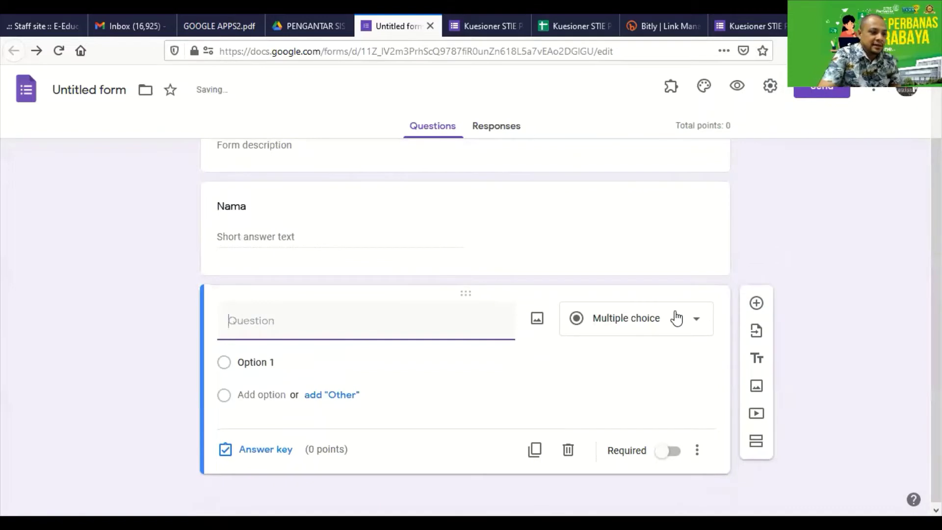
{"action": "type", "text": "NIM"}
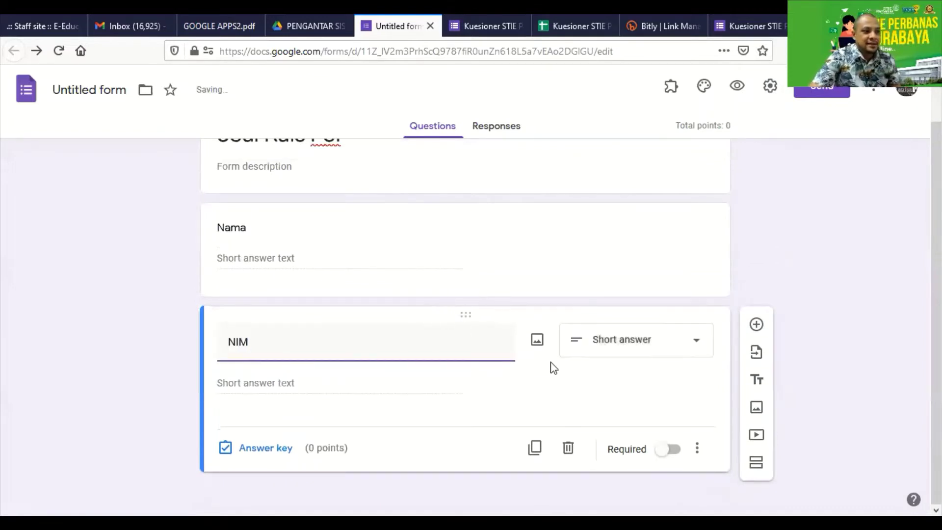
{"action": "left_click", "coordinate": [668, 449]}
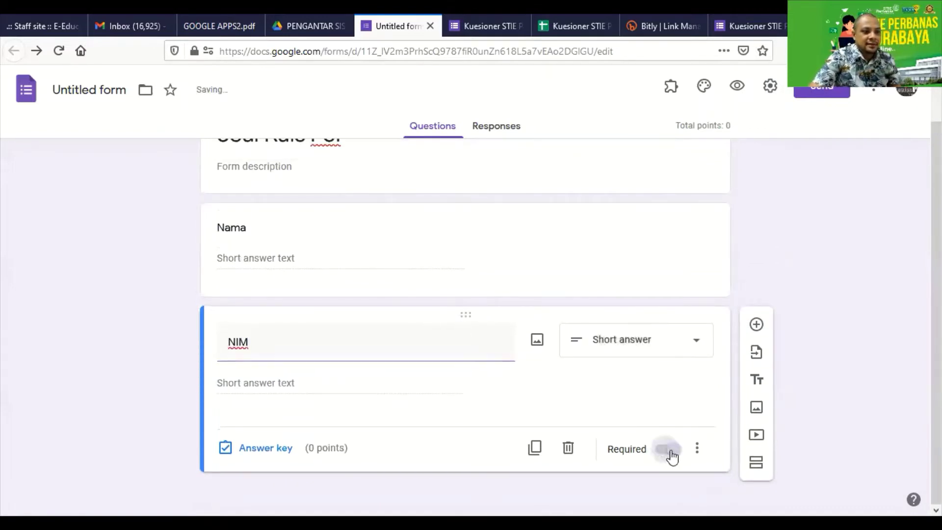
Make the Nama question required and insert a new section after NIM
{"action": "scroll", "coordinate": [588, 291], "scroll_direction": "up", "scroll_amount": 1}
{"action": "left_click", "coordinate": [583, 300]}
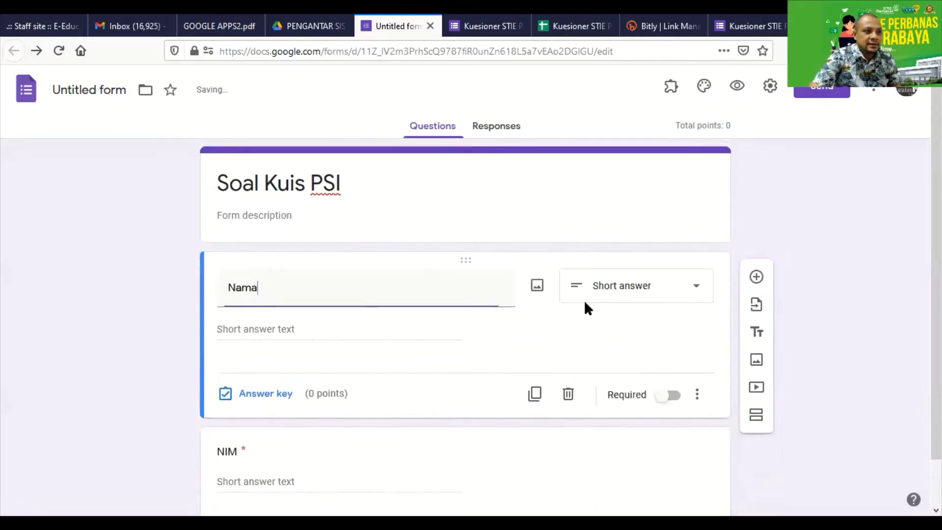
{"action": "left_click", "coordinate": [673, 396]}
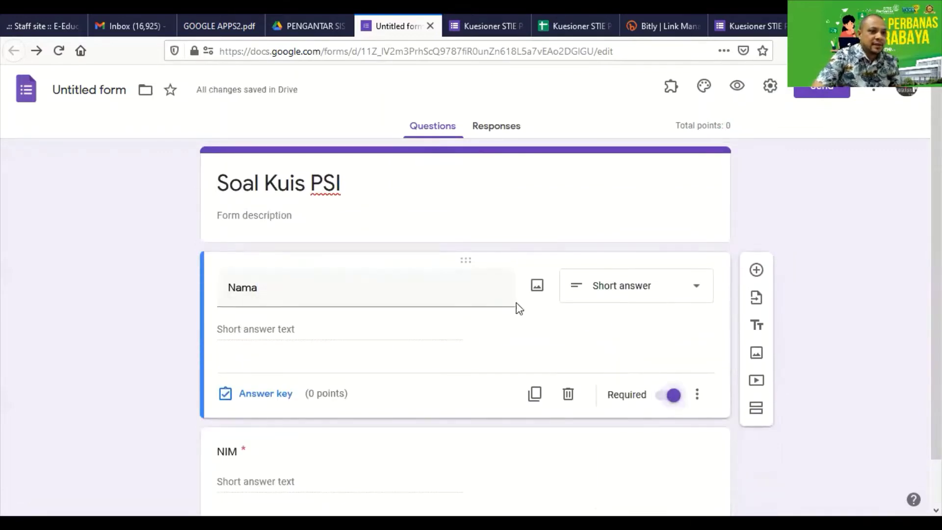
{"action": "scroll", "coordinate": [519, 314], "scroll_direction": "down", "scroll_amount": 1}
{"action": "scroll", "coordinate": [363, 356], "scroll_direction": "up", "scroll_amount": 1}
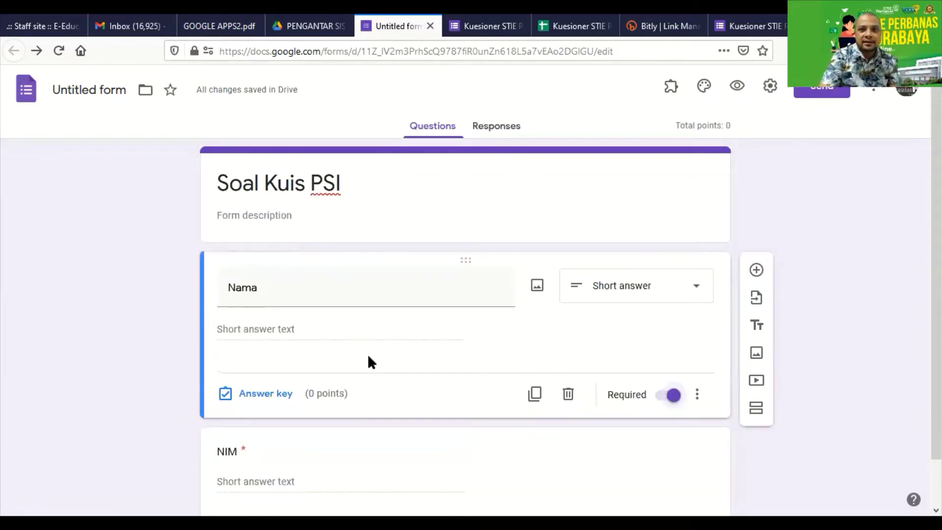
{"action": "key", "text": "F5"}
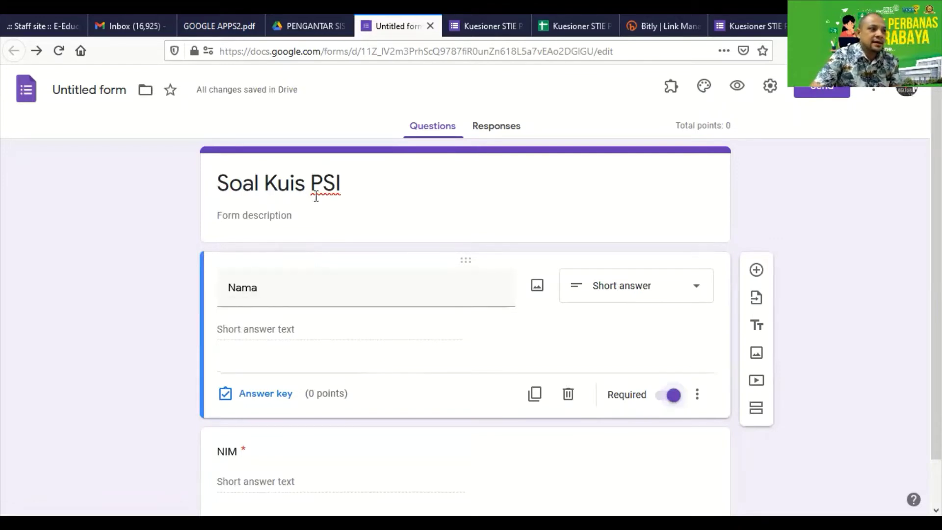
{"action": "scroll", "coordinate": [294, 294], "scroll_direction": "down", "scroll_amount": 1}
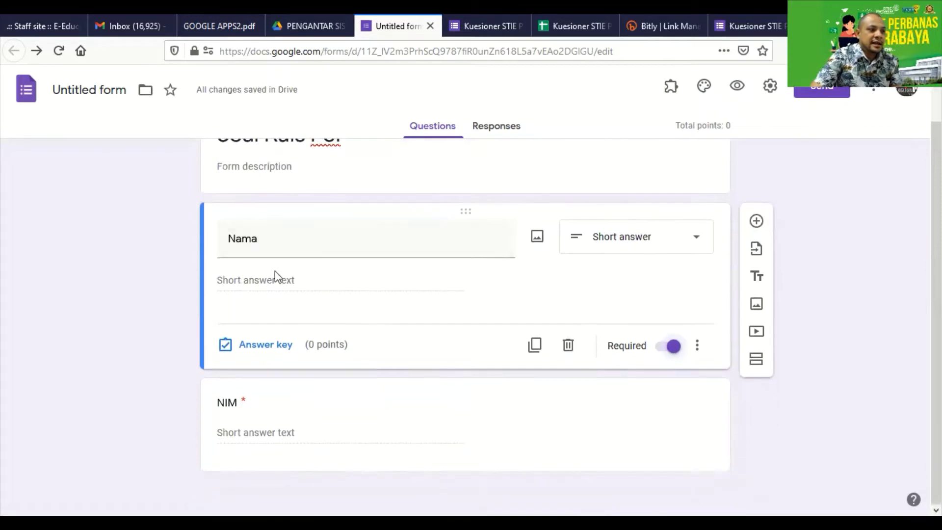
{"action": "left_click", "coordinate": [340, 411]}
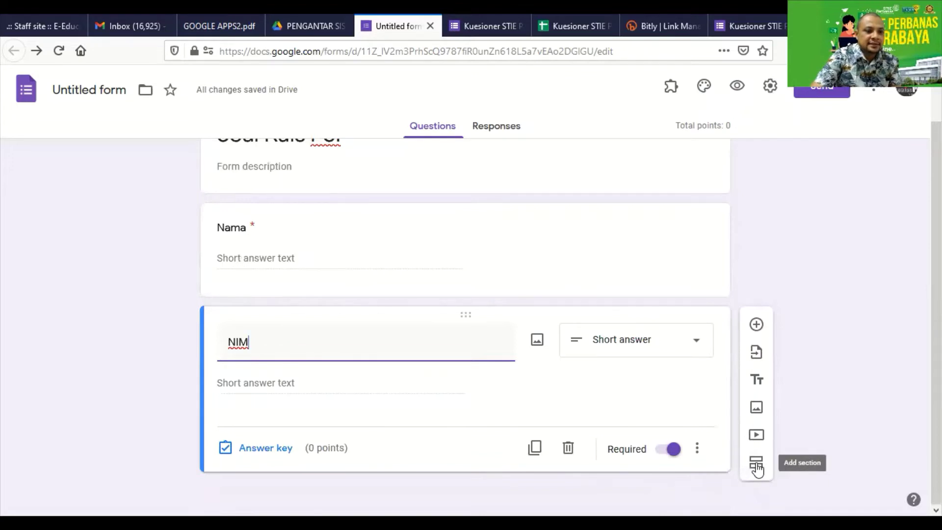
{"action": "left_click", "coordinate": [756, 463]}
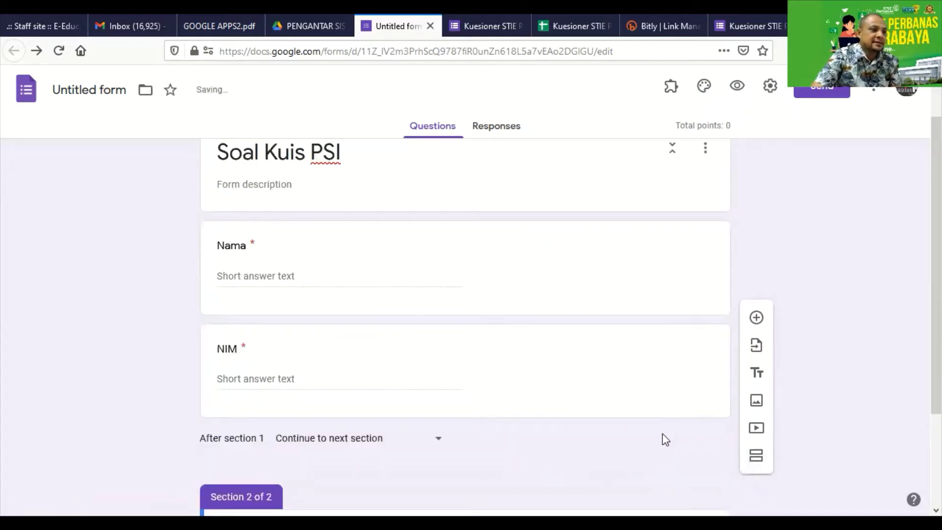
Replace the Untitled Section title with 'Soal'
{"action": "left_click", "coordinate": [369, 412]}
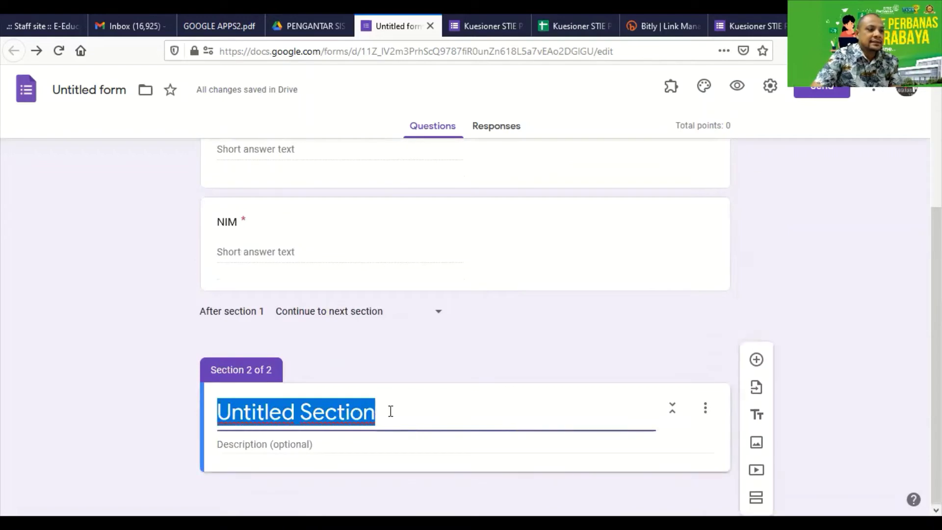
{"action": "left_click", "coordinate": [400, 411]}
{"action": "left_click_drag", "start_coordinate": [400, 412], "coordinate": [208, 422]}
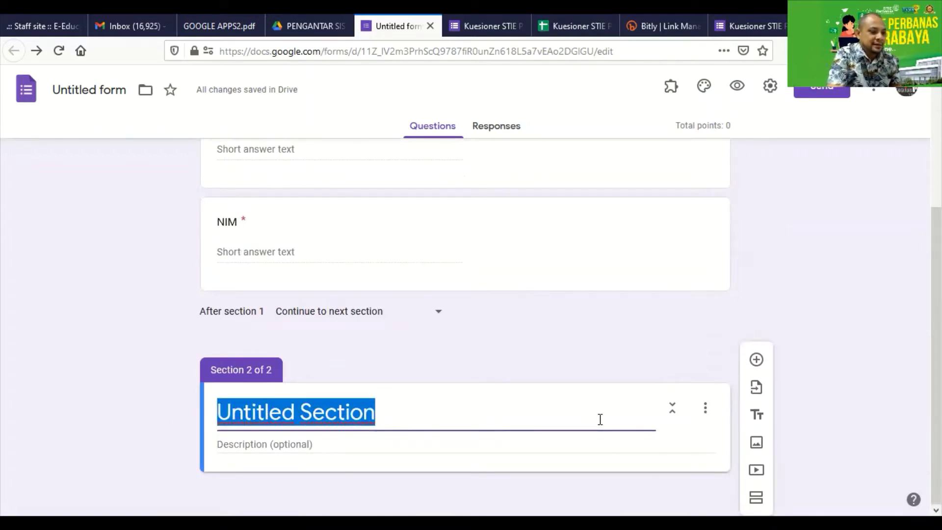
{"action": "type", "text": "Soal"}
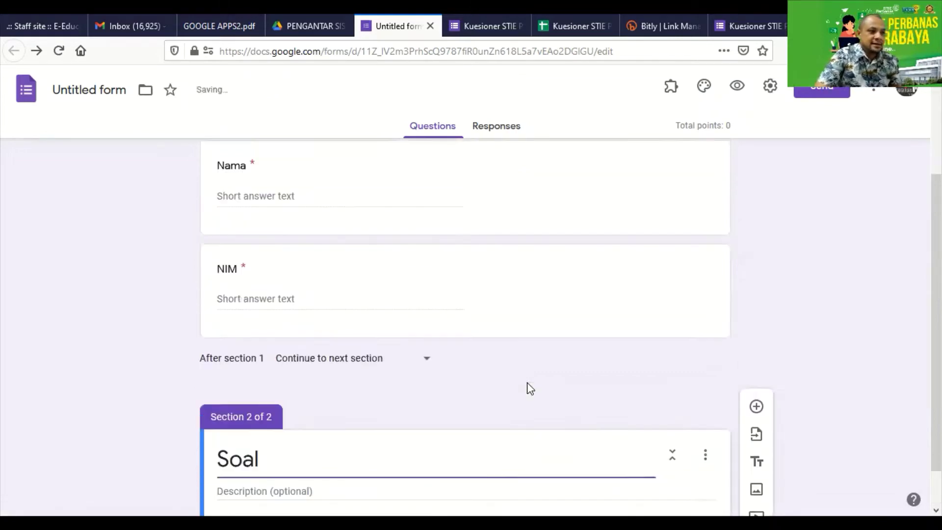
{"action": "left_click", "coordinate": [826, 410]}
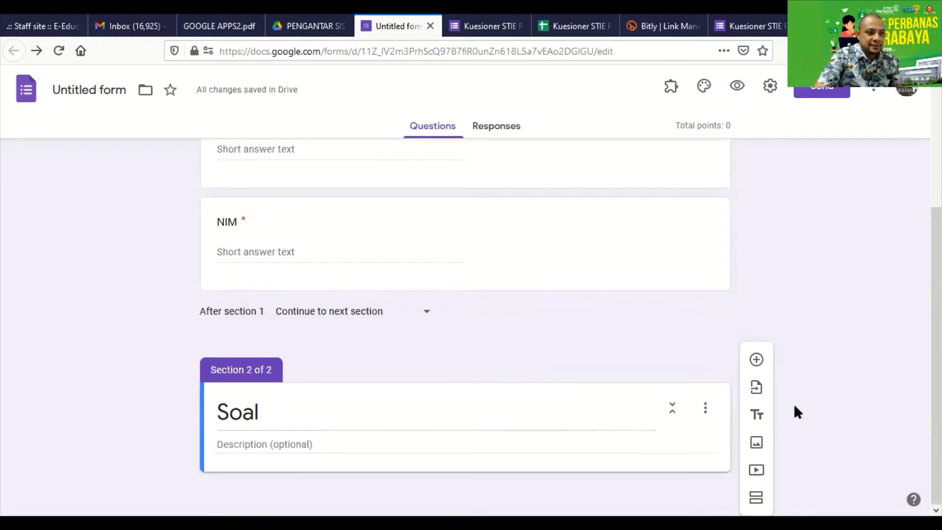
Add a multiple-choice question titled 'Siapakah Nama Presiden RI ke 6' to the Soal section
{"action": "left_click", "coordinate": [756, 359]}
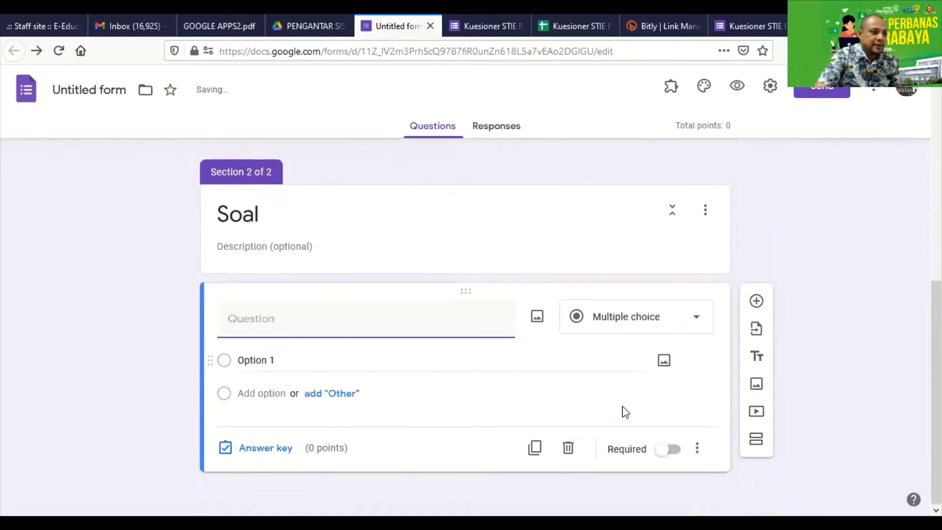
{"action": "type", "text": "Sipa"}
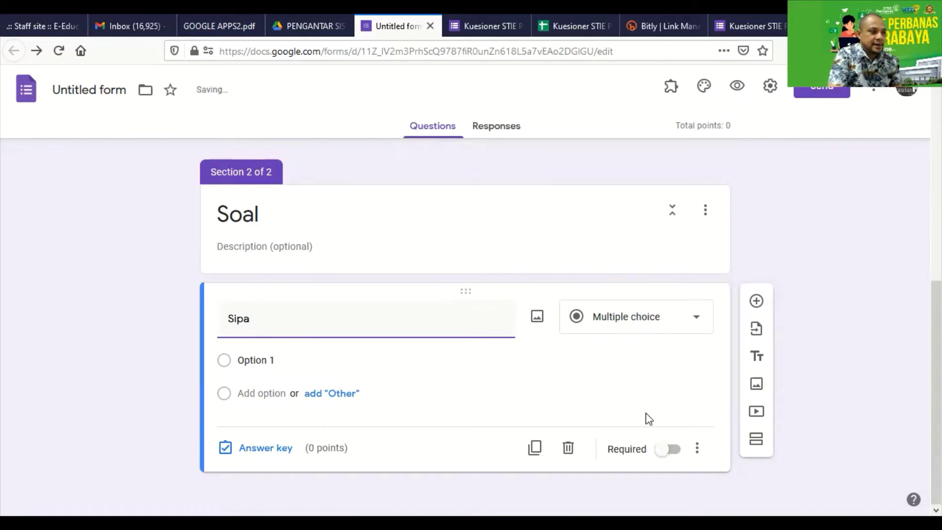
{"action": "key", "text": "BackSpace"}
{"action": "key", "text": "BackSpace"}
{"action": "type", "text": "a"}
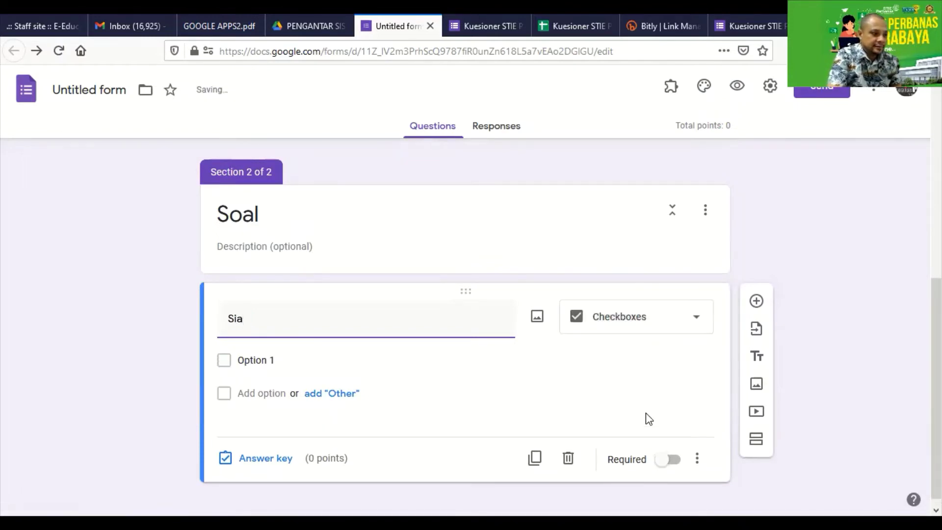
{"action": "type", "text": "pakah Nama Pres"}
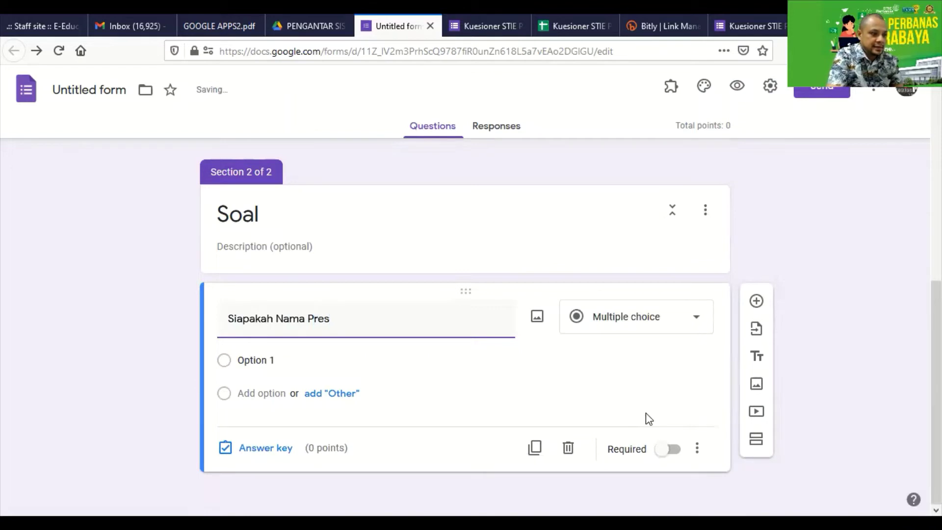
{"action": "type", "text": "iden RI k"}
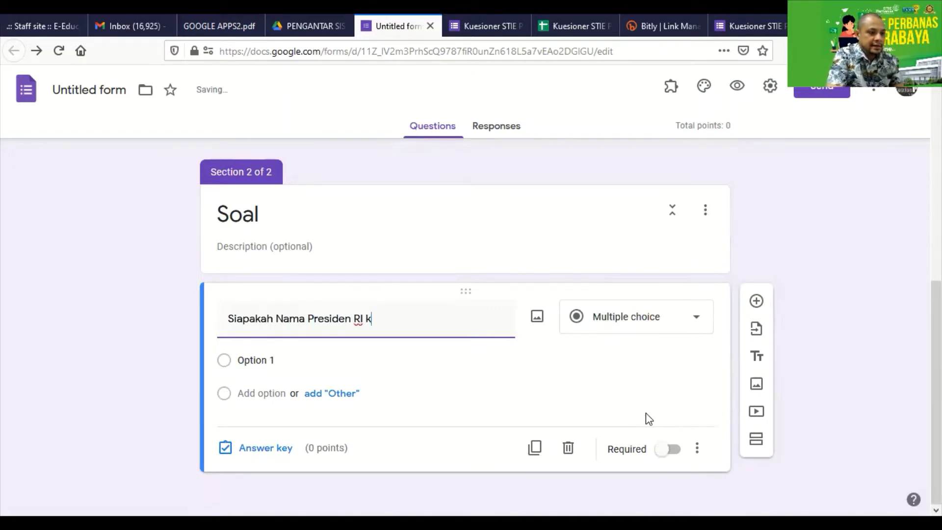
{"action": "type", "text": "e 6"}
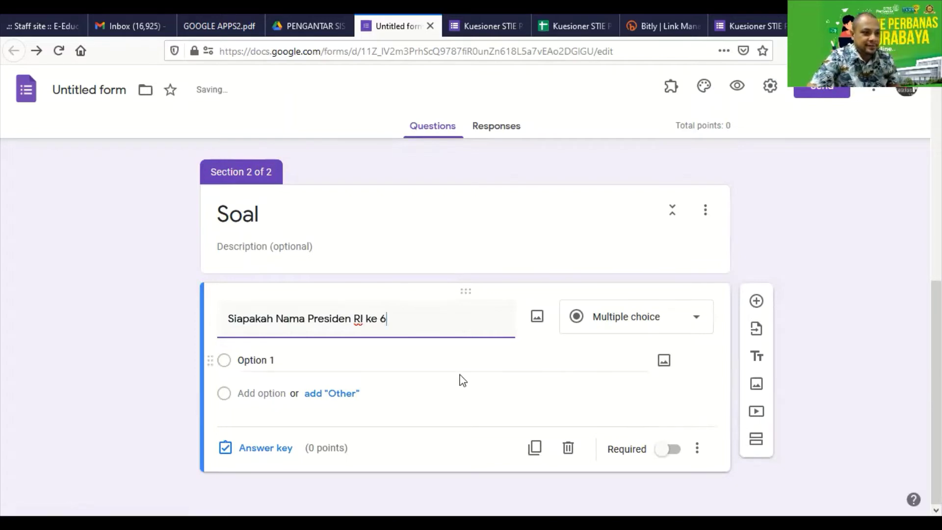
{"action": "left_click", "coordinate": [645, 318]}
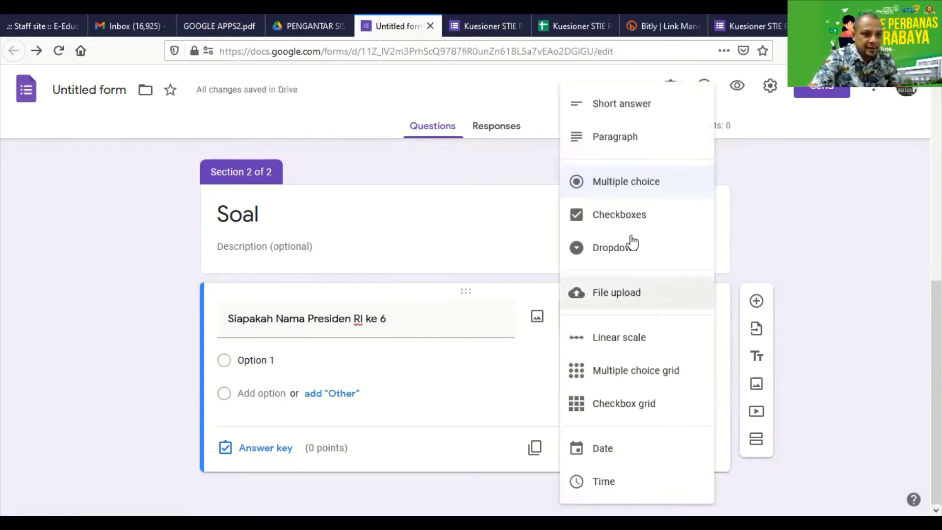
Replace Option 1 with Jokowi, add an Other option, and add SBY as a choice
{"action": "left_click", "coordinate": [565, 198]}
{"action": "left_click", "coordinate": [345, 354]}
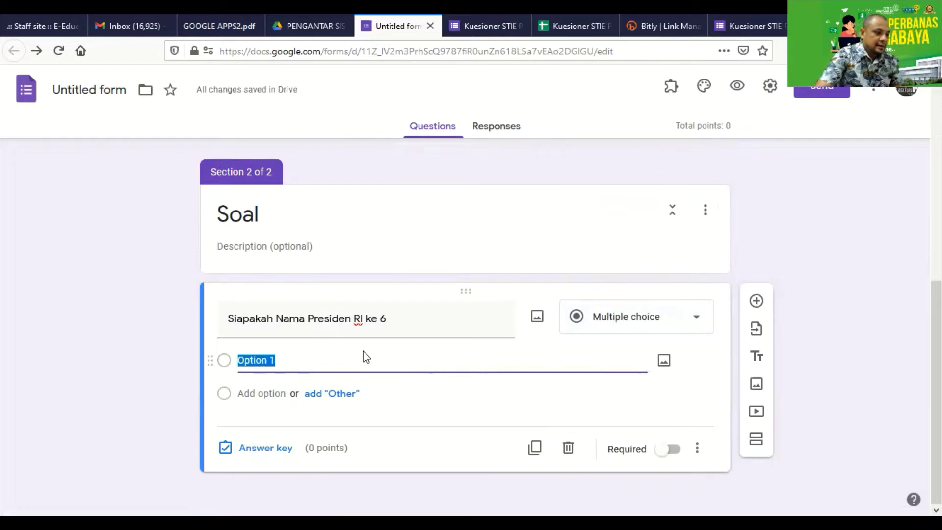
{"action": "type", "text": "Jokowi"}
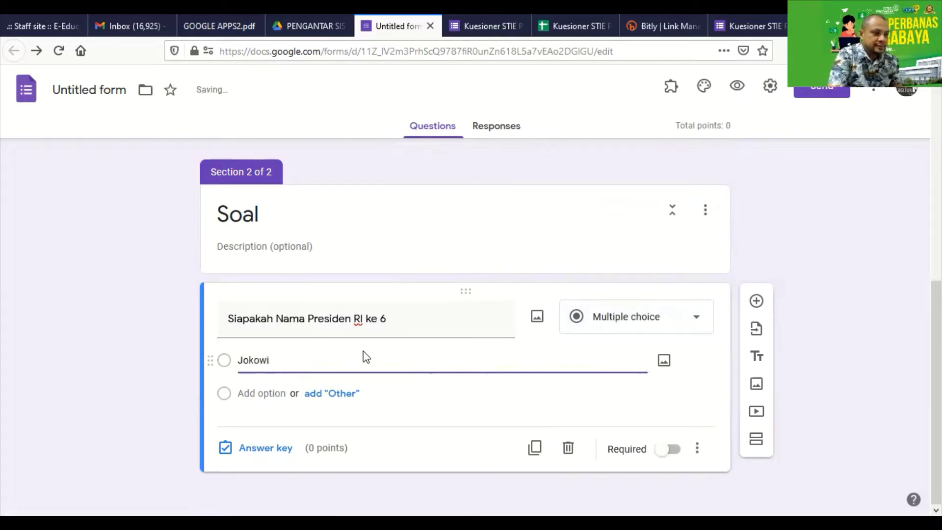
{"action": "left_click", "coordinate": [322, 394]}
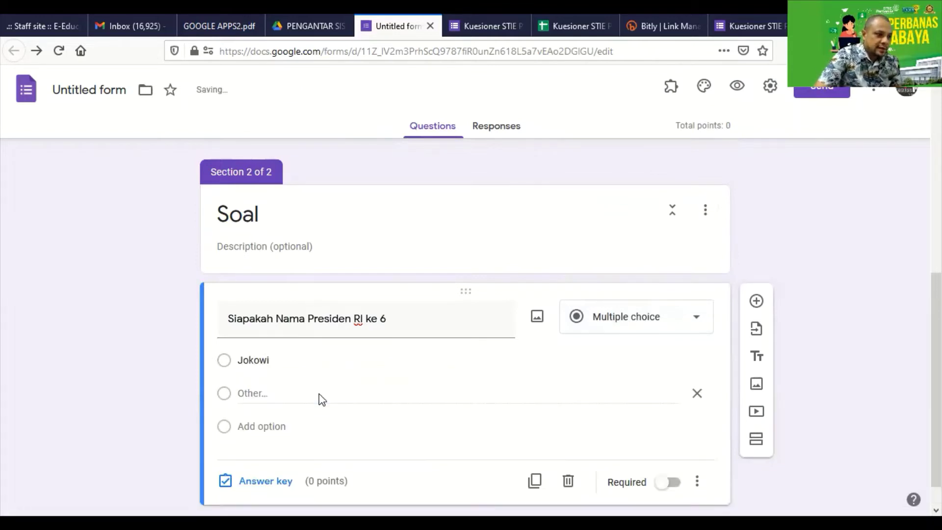
{"action": "left_click", "coordinate": [242, 426]}
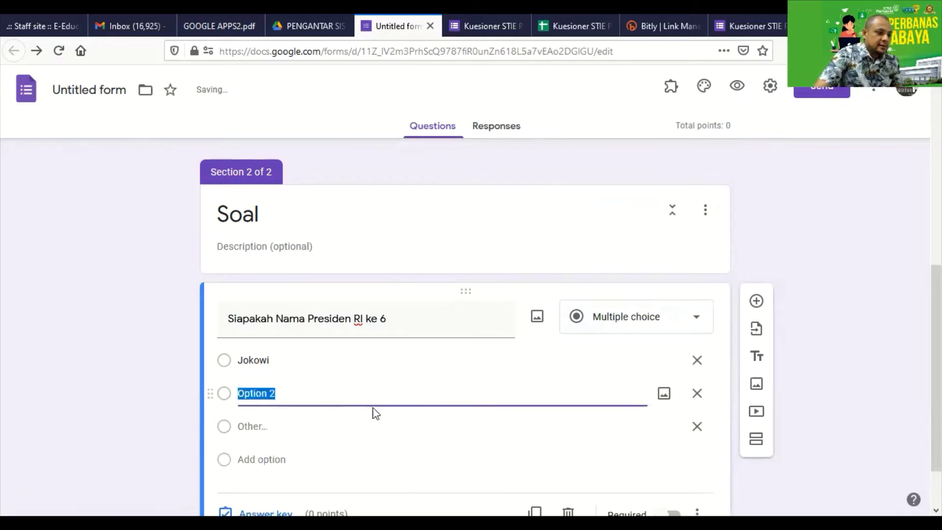
{"action": "type", "text": "SBY"}
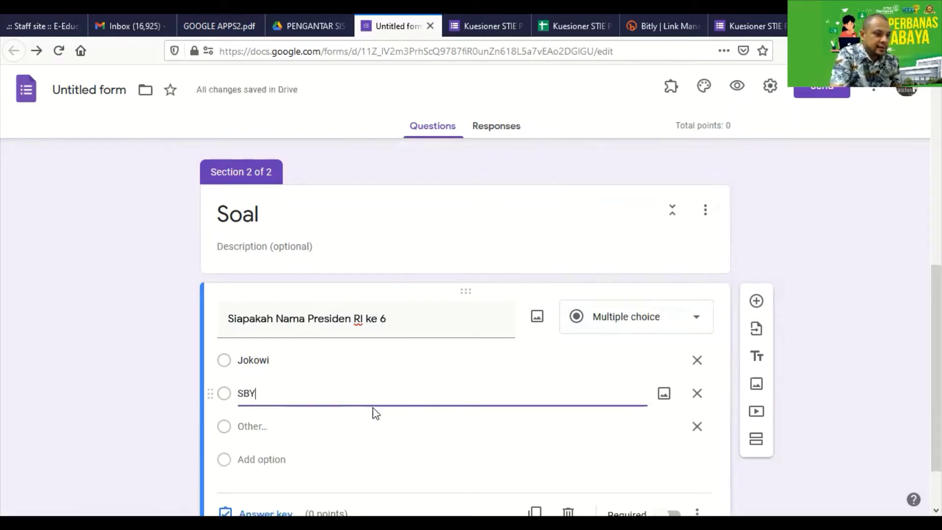
Add Soekarno and Megawati as the third and fourth answer choices
{"action": "left_click", "coordinate": [269, 458]}
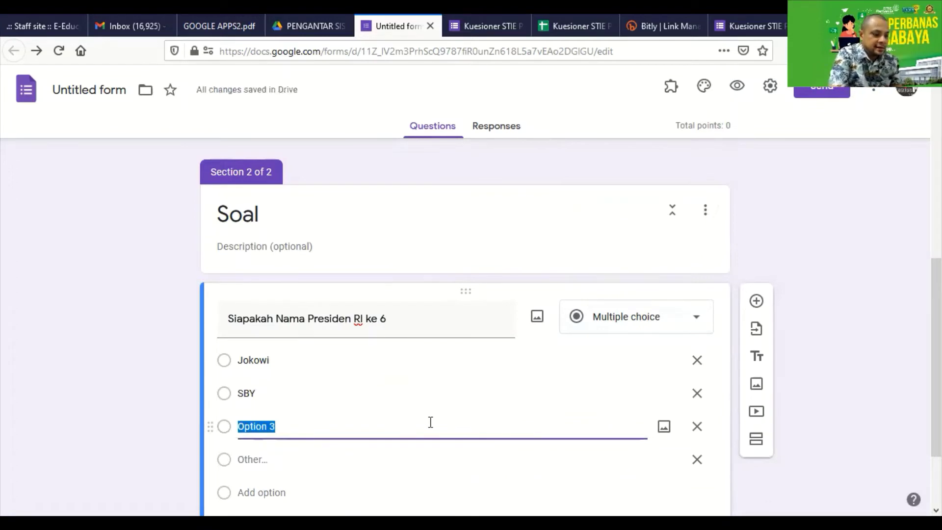
{"action": "type", "text": "Soekarno"}
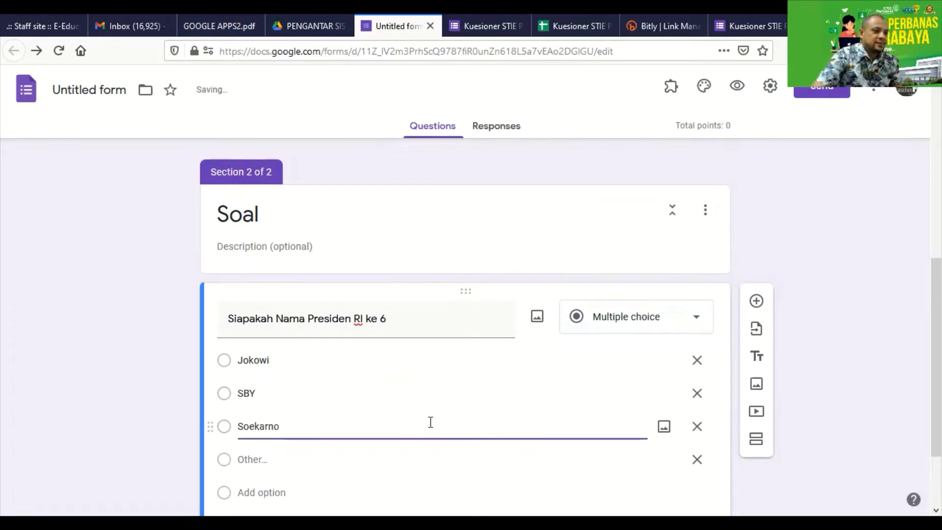
{"action": "left_click", "coordinate": [321, 466]}
{"action": "scroll", "coordinate": [265, 467], "scroll_direction": "down", "scroll_amount": 2}
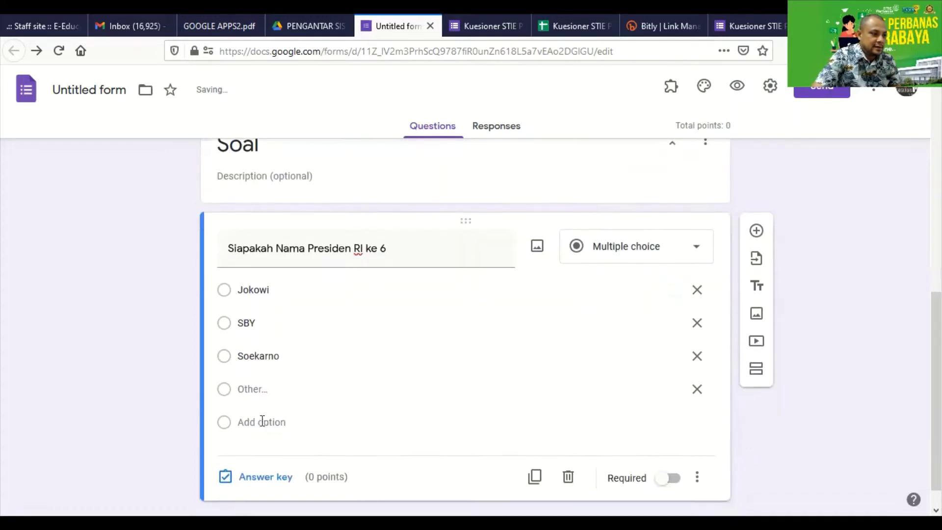
{"action": "left_click", "coordinate": [253, 420]}
{"action": "type", "text": "Meg"}
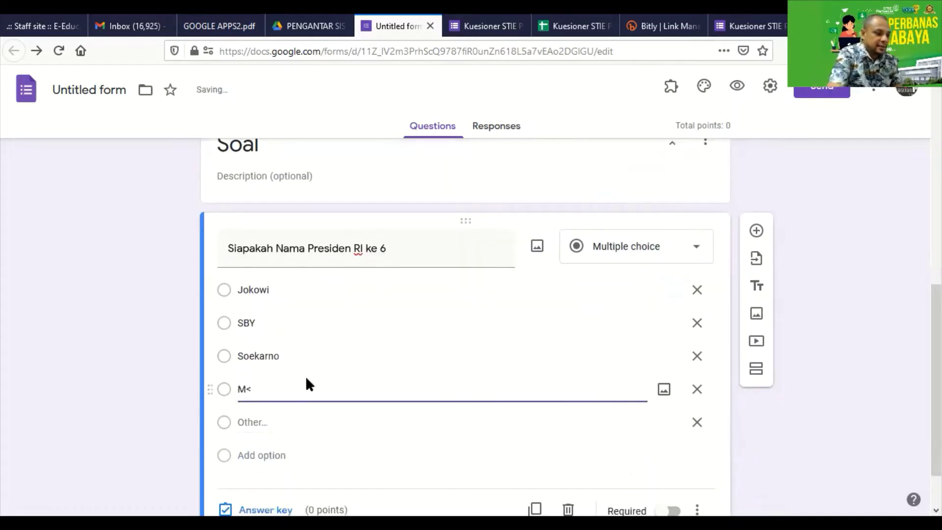
{"action": "type", "text": "awa"}
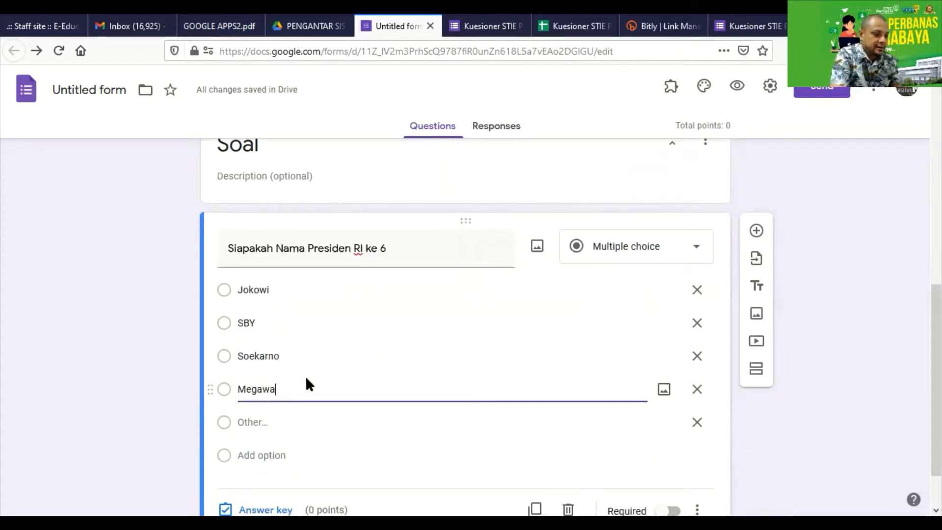
{"action": "type", "text": "ti"}
{"action": "scroll", "coordinate": [382, 391], "scroll_direction": "down", "scroll_amount": 2}
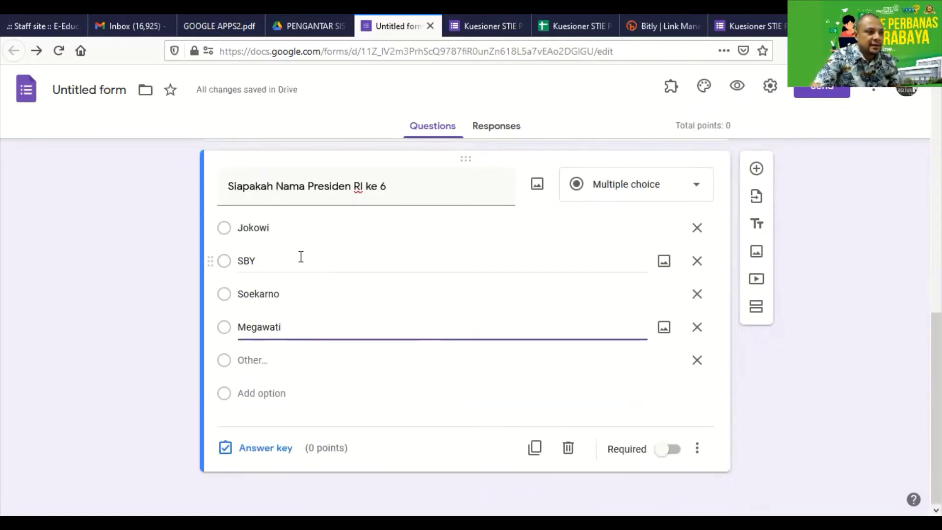
Require the presidential question, set SBY as its 10-point correct answer, and add another question
{"action": "left_click", "coordinate": [553, 231]}
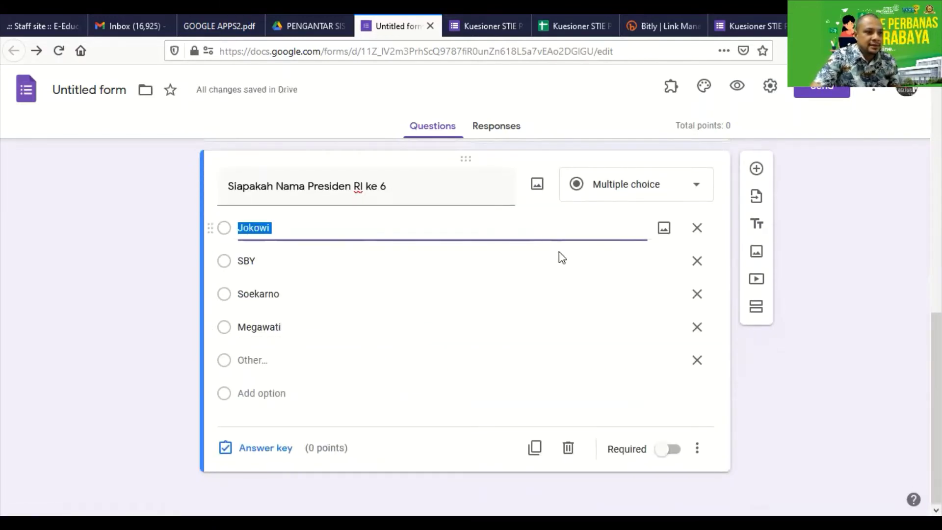
{"action": "left_click", "coordinate": [666, 451]}
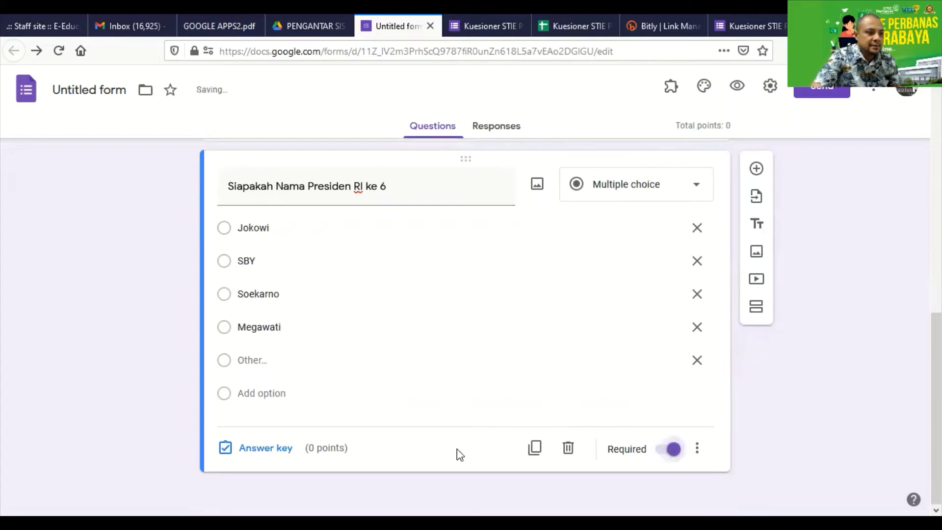
{"action": "left_click", "coordinate": [284, 447]}
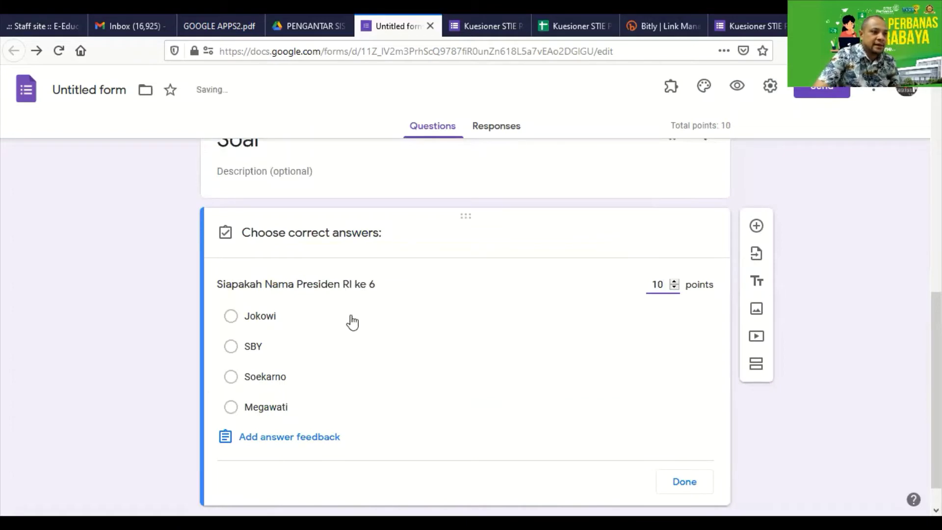
{"action": "left_click", "coordinate": [341, 349]}
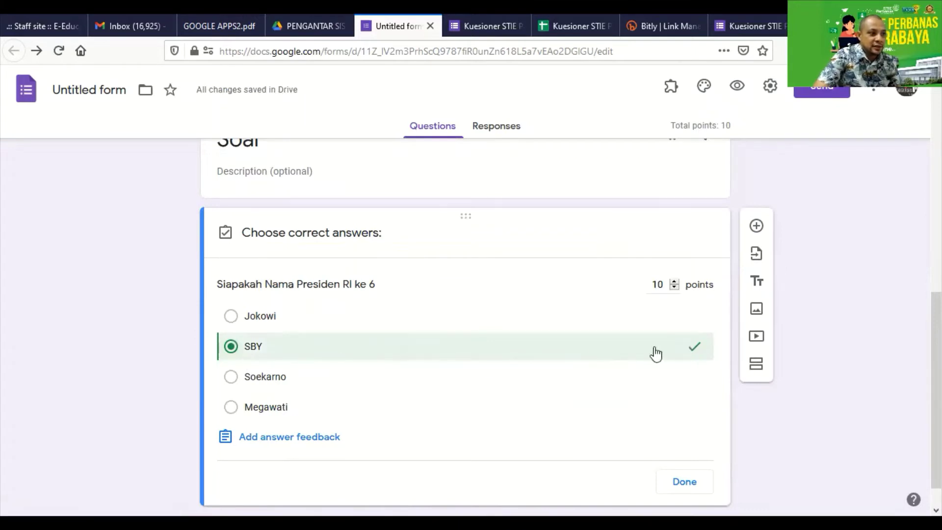
{"action": "left_click", "coordinate": [677, 488]}
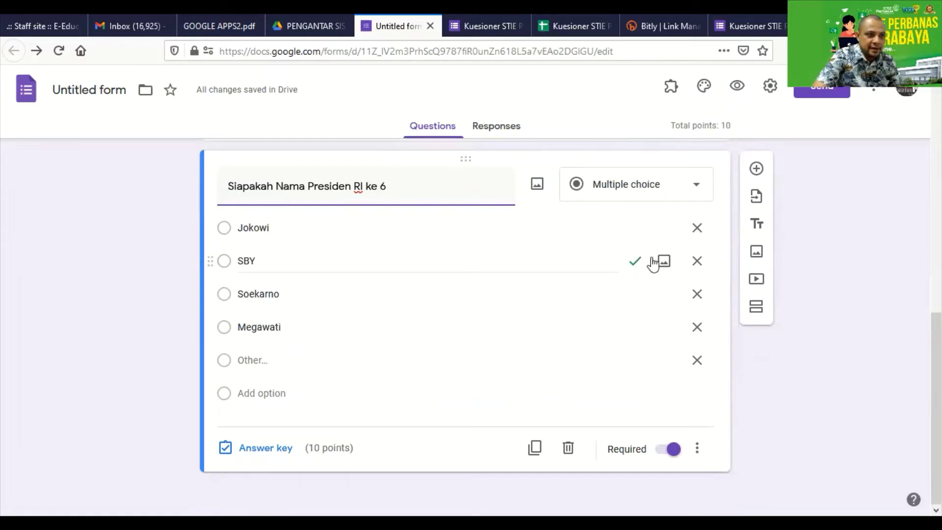
{"action": "left_click", "coordinate": [757, 170]}
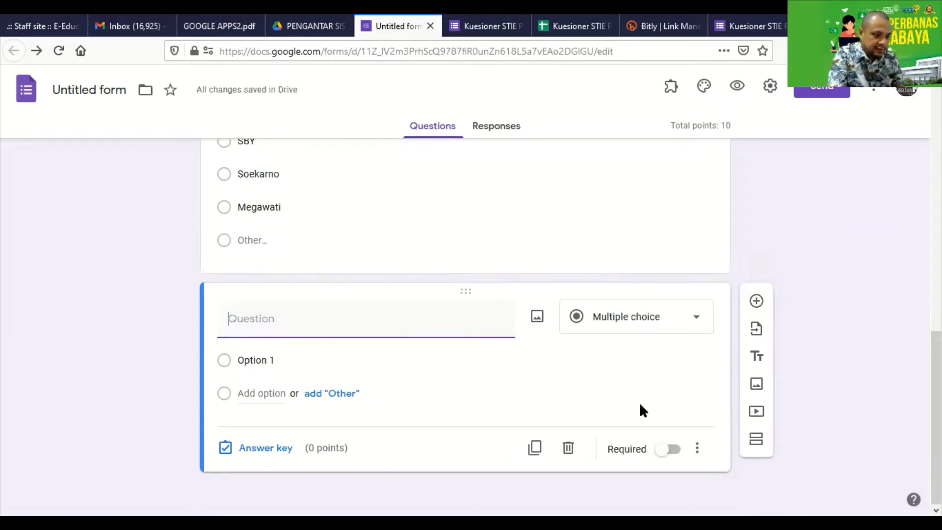
Title the new multiple-choice question 'Siapakah Walikota Surabaya saat ini'
{"action": "type", "text": "Sipakah"}
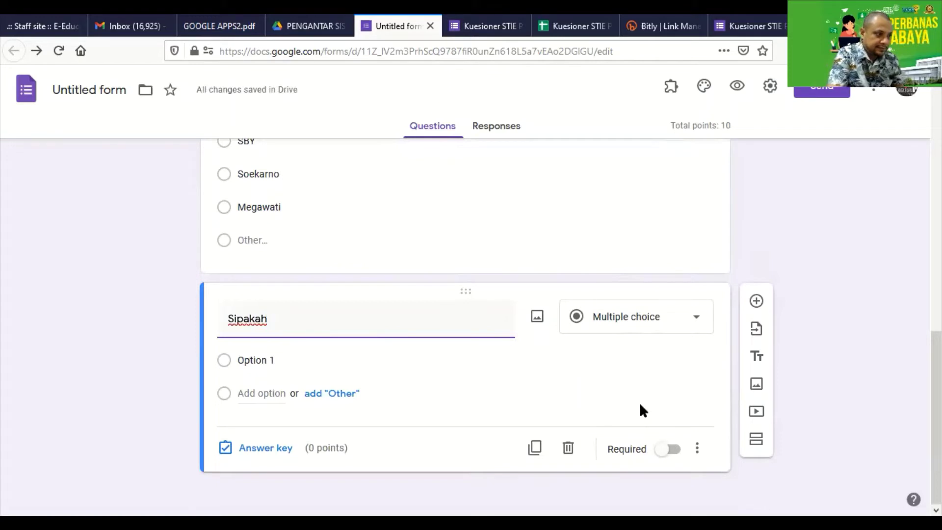
{"action": "key", "text": "BackSpace"}
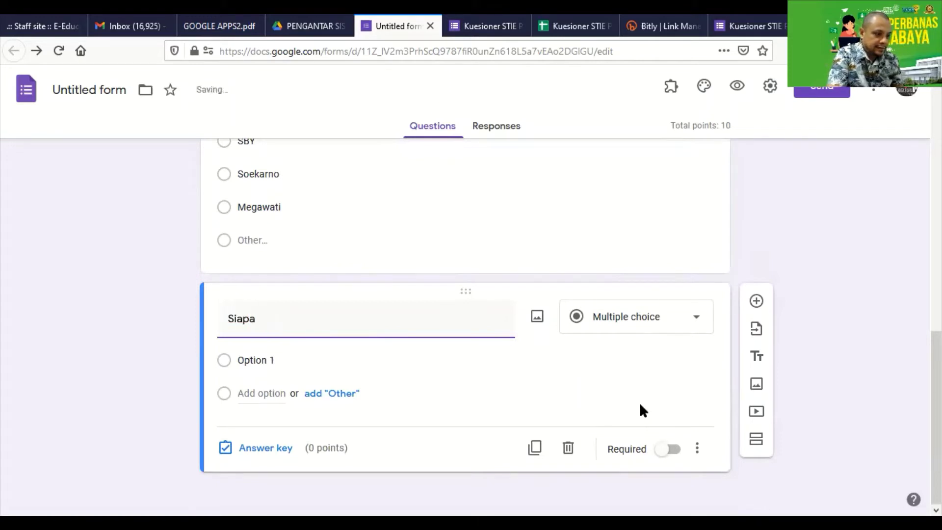
{"action": "type", "text": "kah "}
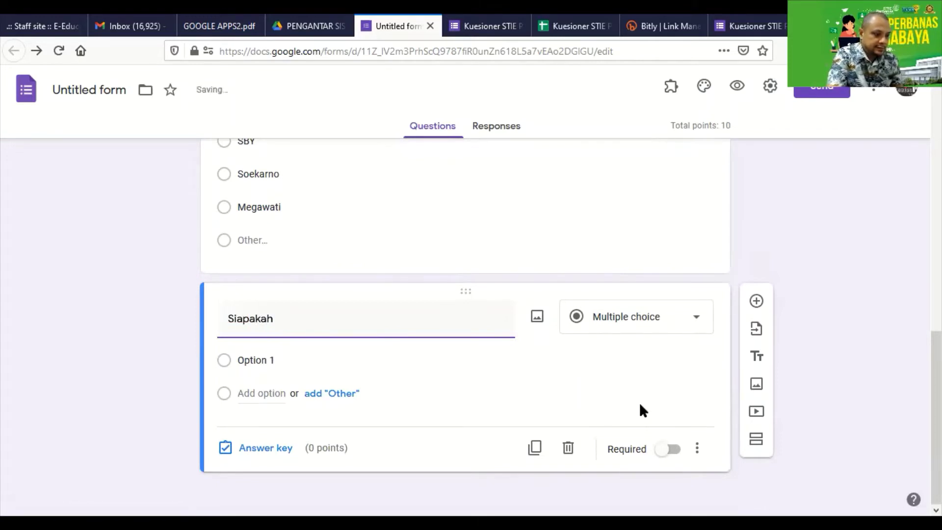
{"action": "type", "text": "Waliko"}
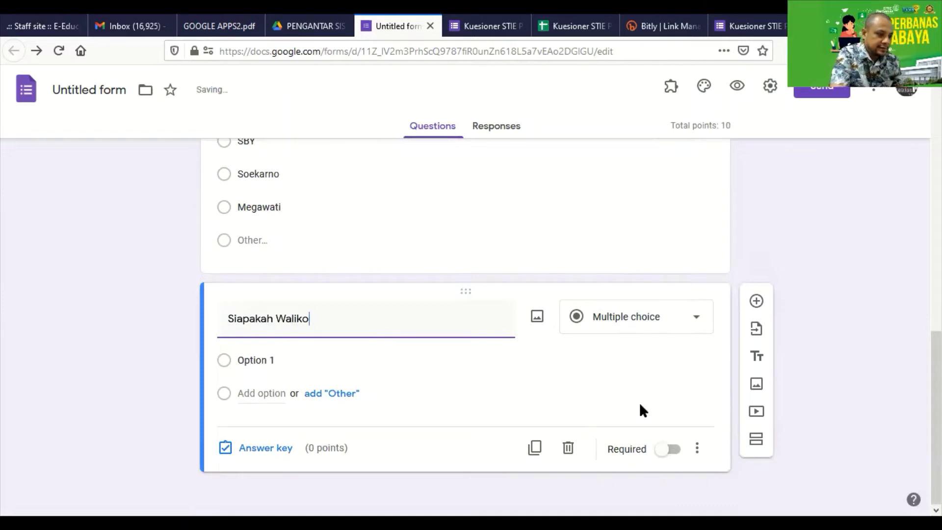
{"action": "type", "text": "ta Suraba"}
{"action": "type", "text": "ya "}
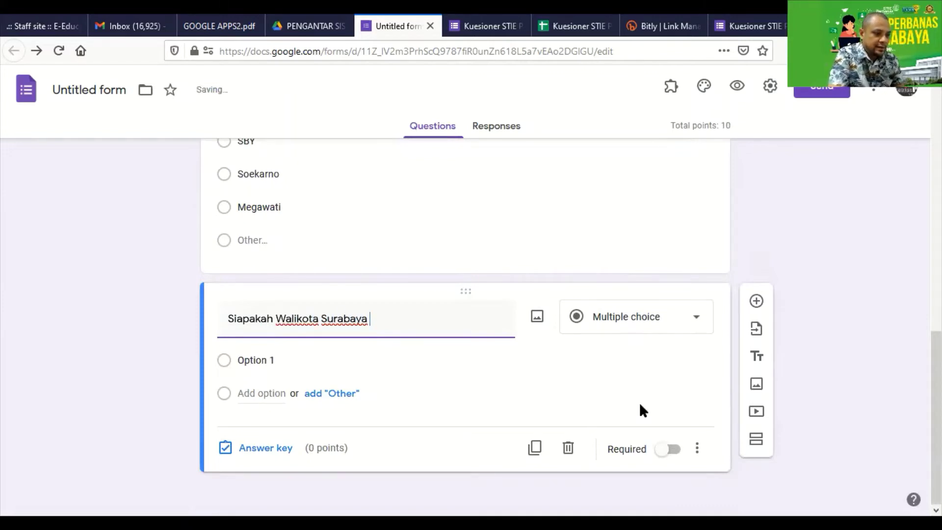
{"action": "type", "text": "saat ini"}
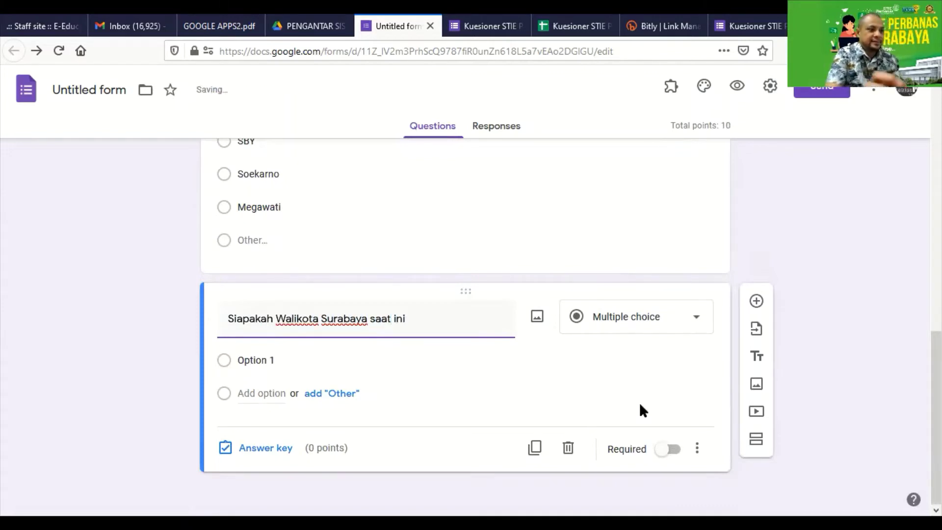
{"action": "left_click", "coordinate": [683, 328]}
{"action": "left_click", "coordinate": [617, 188]}
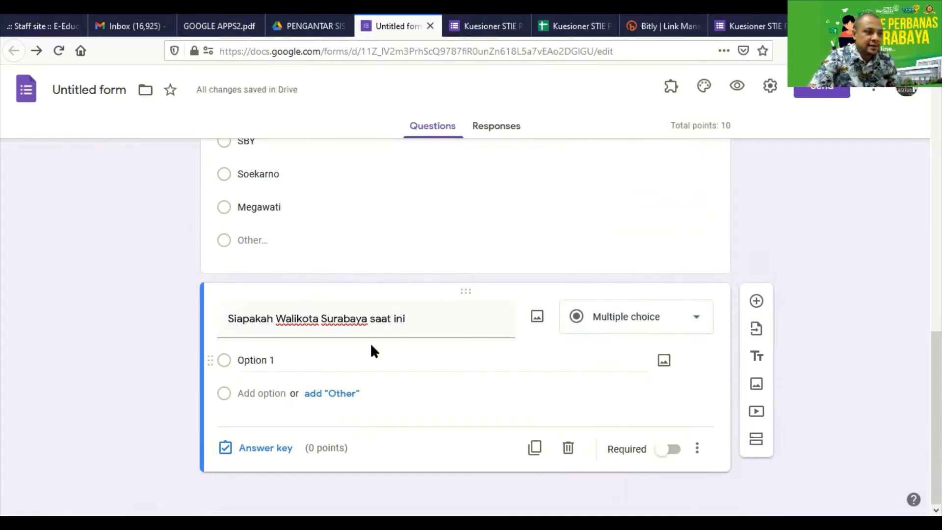
Enter answer choices Tri Risma, Pak de Karwo and Armuji, plus an Other option
{"action": "left_click", "coordinate": [256, 360]}
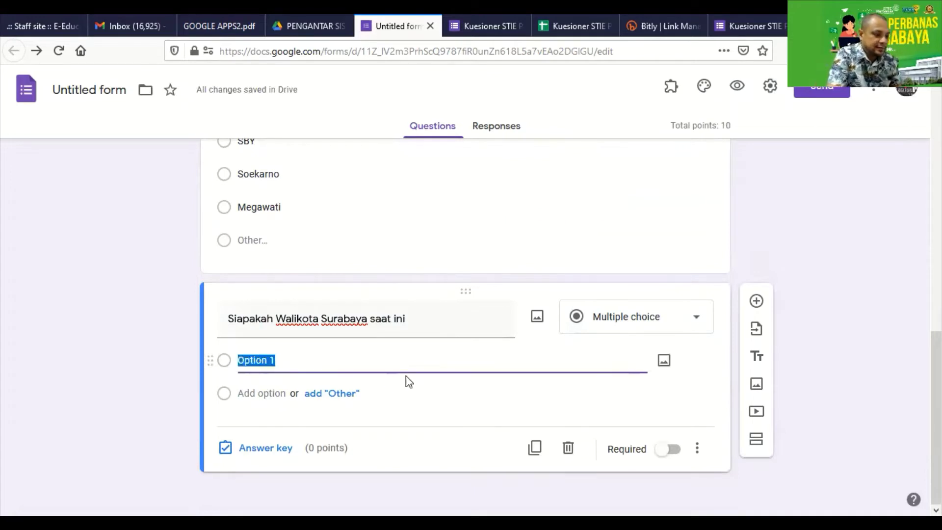
{"action": "type", "text": "Tri Risma"}
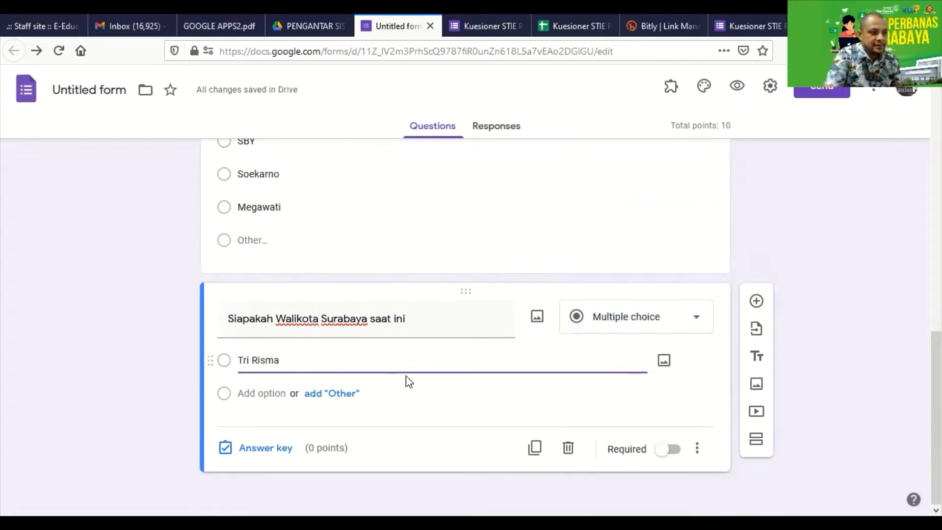
{"action": "left_click", "coordinate": [345, 393]}
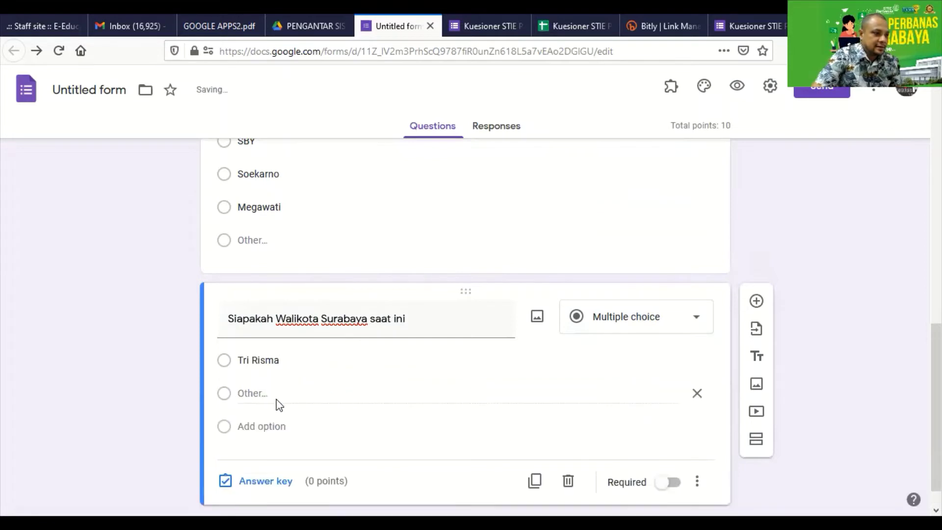
{"action": "left_click", "coordinate": [267, 425]}
{"action": "type", "text": "P"}
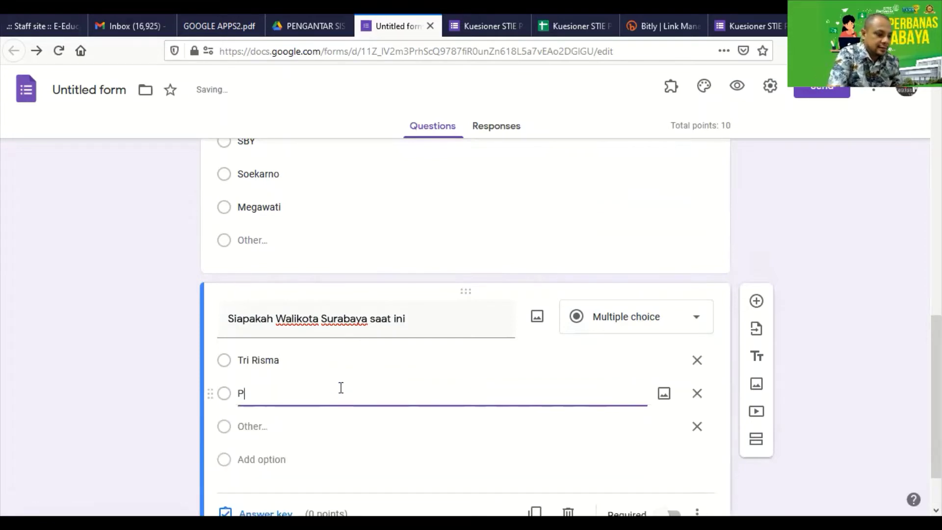
{"action": "type", "text": "ake"}
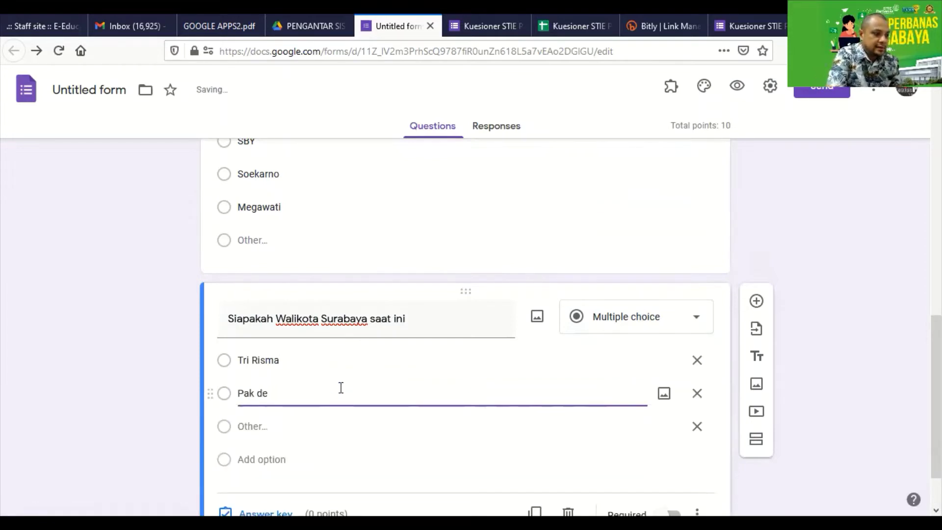
{"action": "type", "text": "de Karwo"}
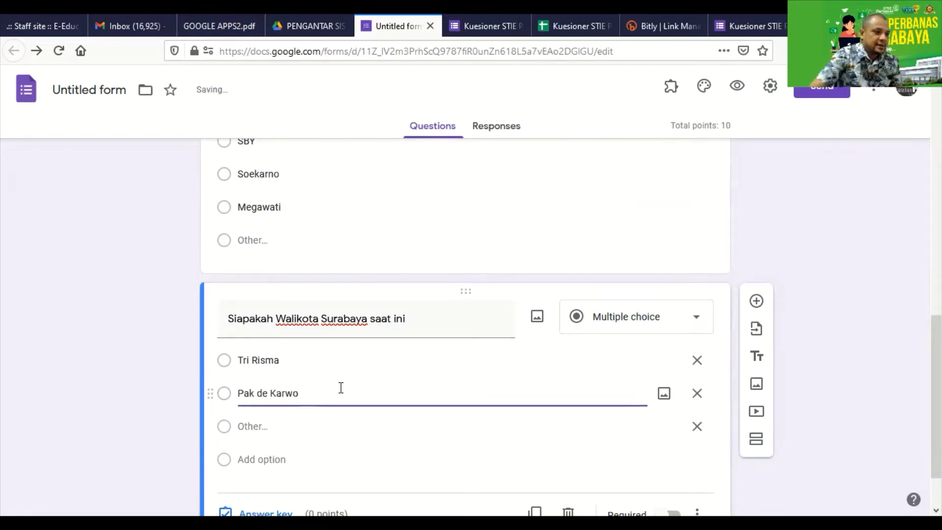
{"action": "left_click", "coordinate": [269, 458]}
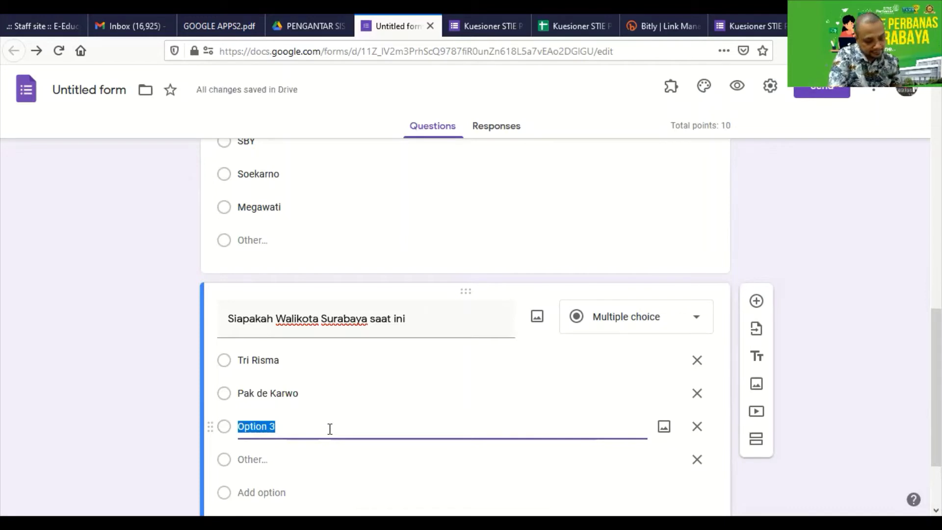
{"action": "type", "text": "A"}
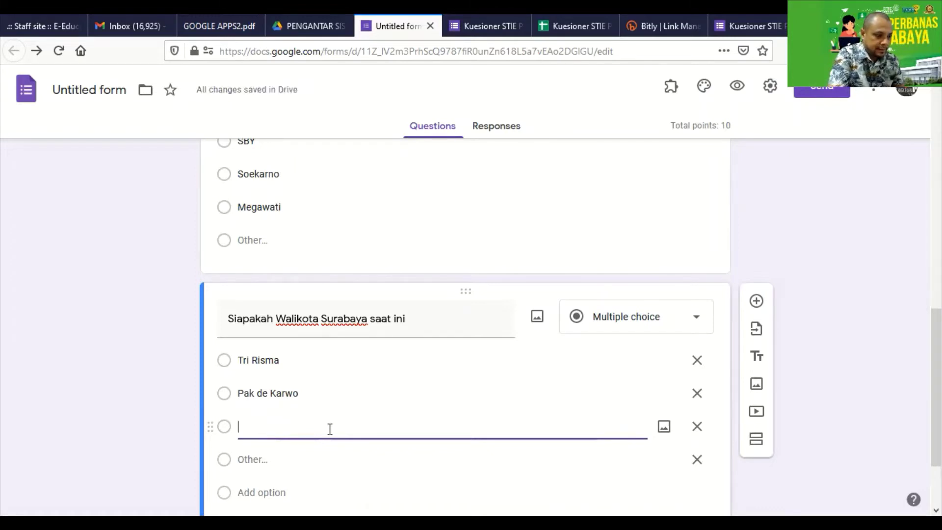
{"action": "type", "text": "rmuji"}
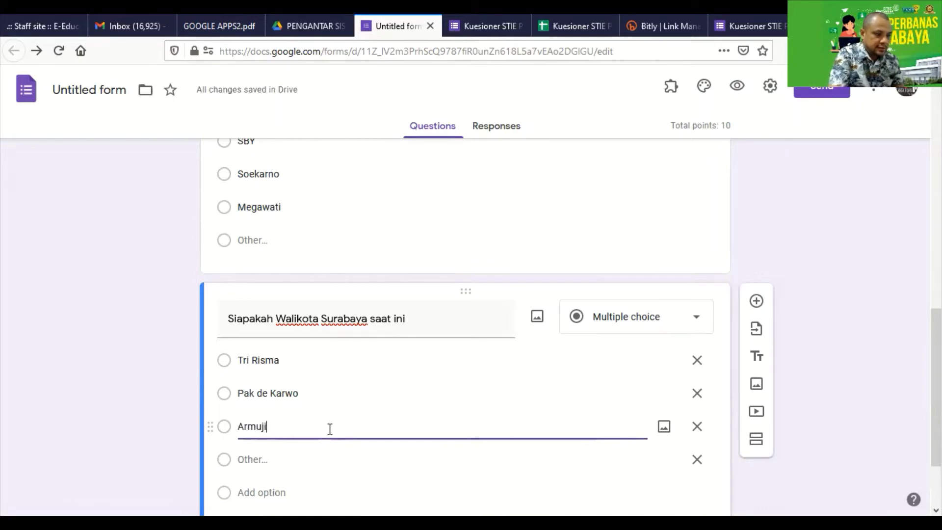
{"action": "scroll", "coordinate": [328, 427], "scroll_direction": "down", "scroll_amount": 2}
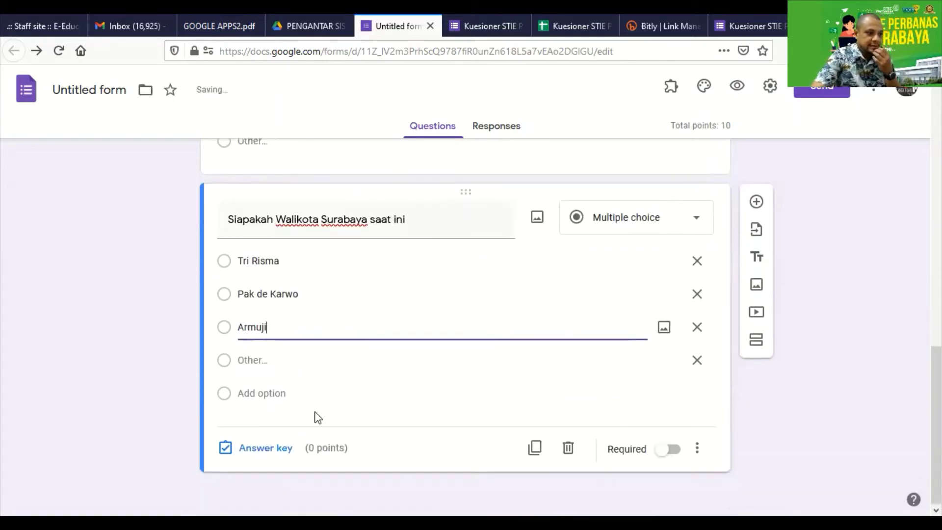
Require the mayor question and change its title ending to '2015 - 2019'
{"action": "left_click", "coordinate": [669, 449]}
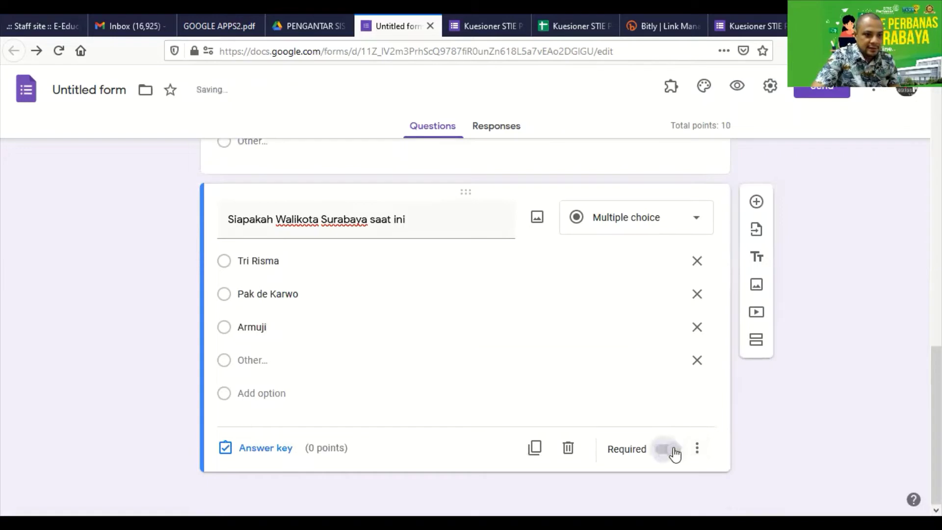
{"action": "left_click", "coordinate": [420, 221]}
{"action": "left_click", "coordinate": [496, 219]}
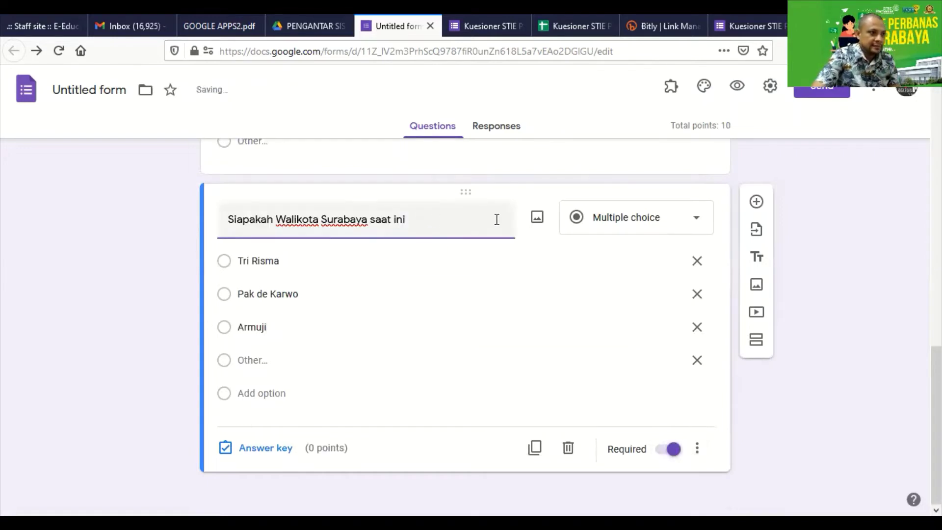
{"action": "key", "text": "BackSpace"}
{"action": "key", "text": "BackSpace"}
{"action": "key", "text": "BackSpace"}
{"action": "key", "text": "BackSpace"}
{"action": "key", "text": "BackSpace"}
{"action": "key", "text": "BackSpace"}
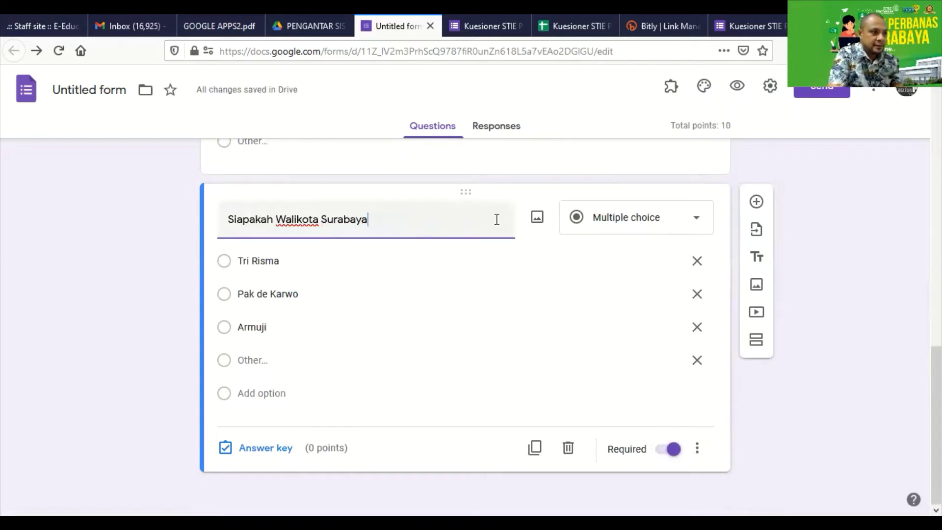
{"action": "type", "text": "2015"}
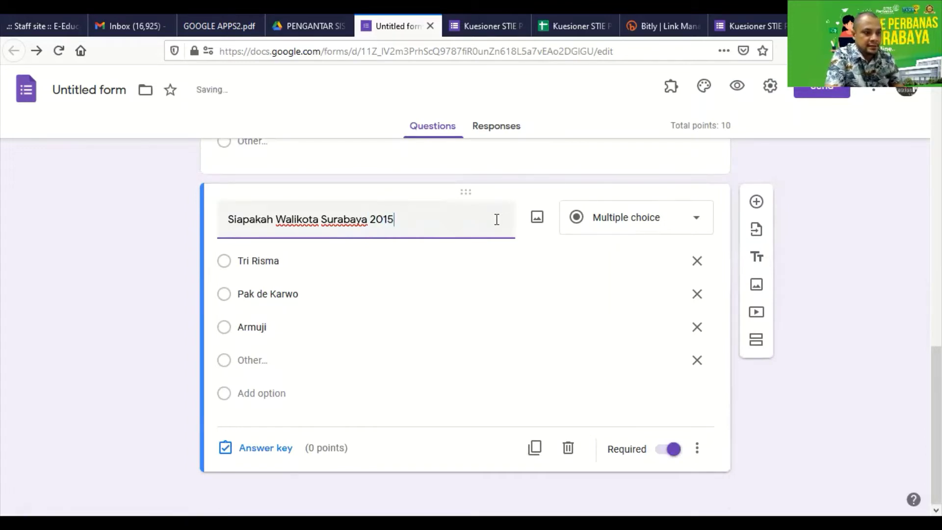
{"action": "type", "text": " - 2019"}
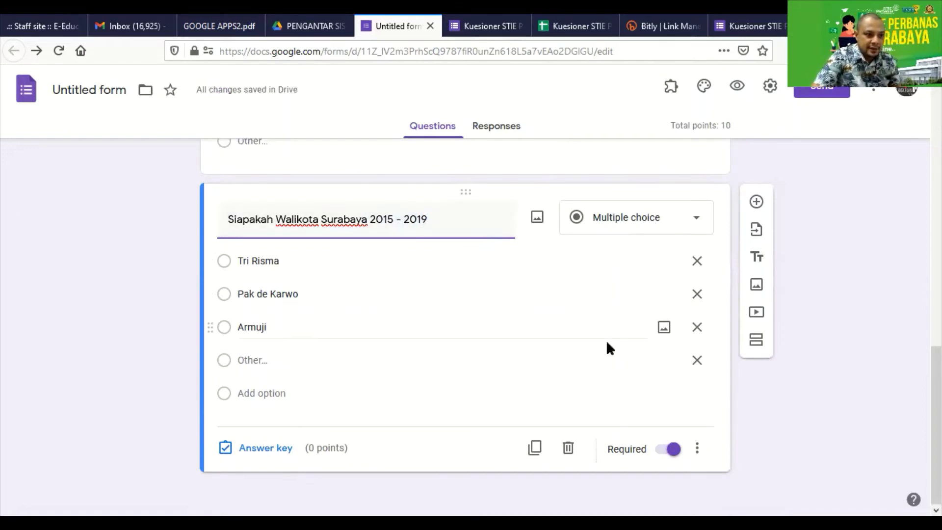
Mark Tri Risma as the correct 10-point answer and add a blank question
{"action": "left_click", "coordinate": [278, 450]}
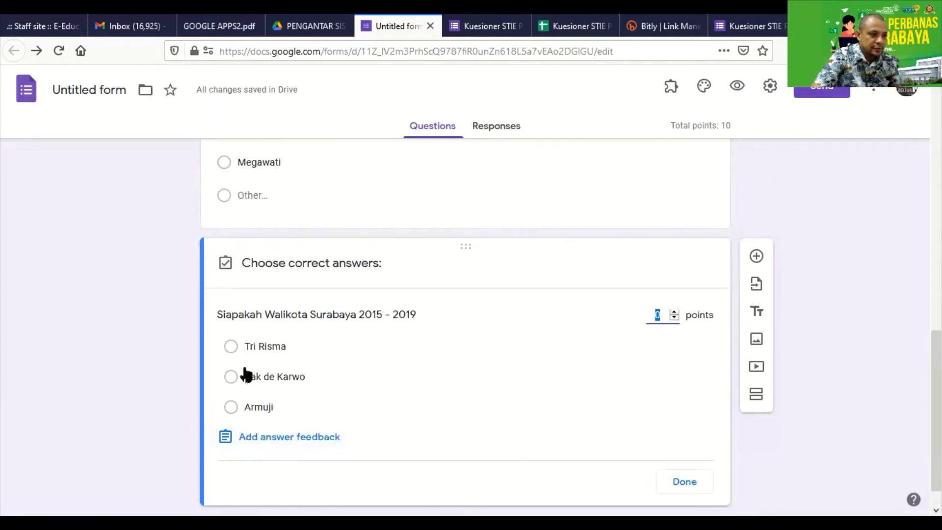
{"action": "left_click", "coordinate": [231, 347]}
{"action": "left_click", "coordinate": [673, 312]}
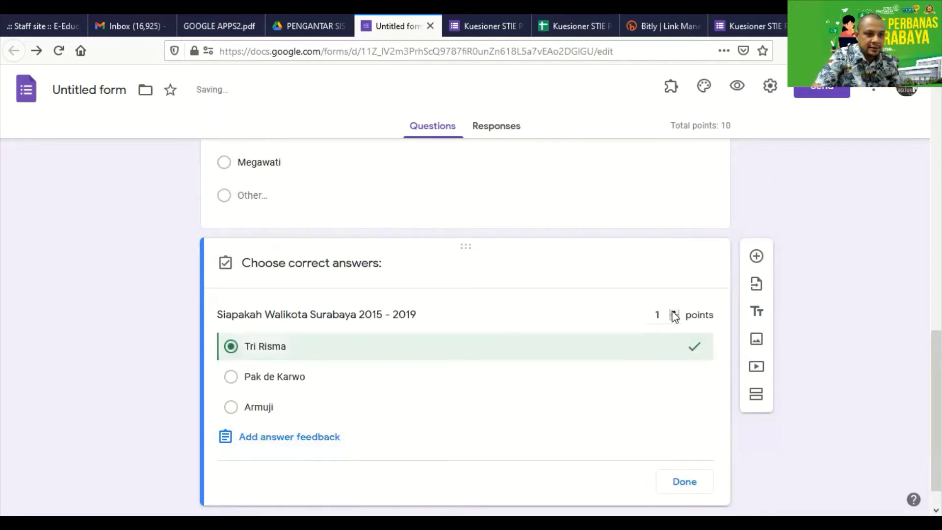
{"action": "left_click", "coordinate": [657, 315]}
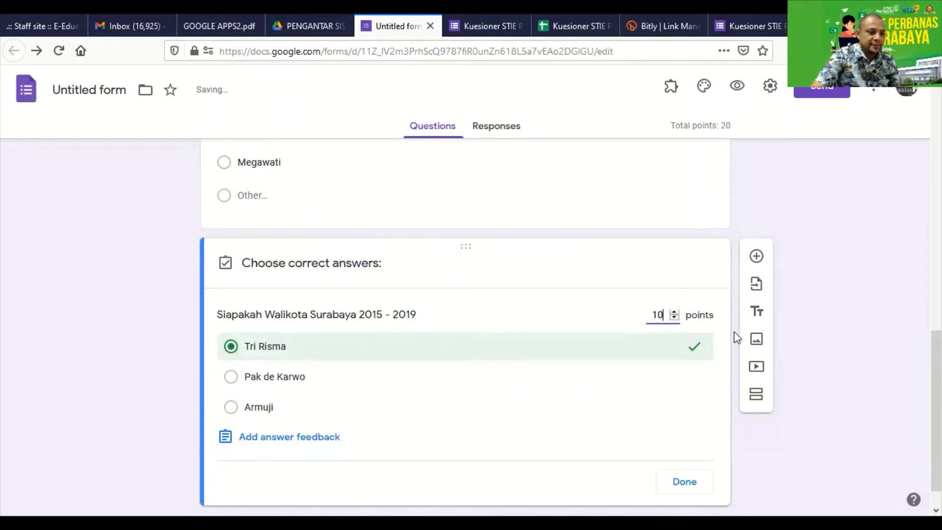
{"action": "left_click", "coordinate": [691, 484]}
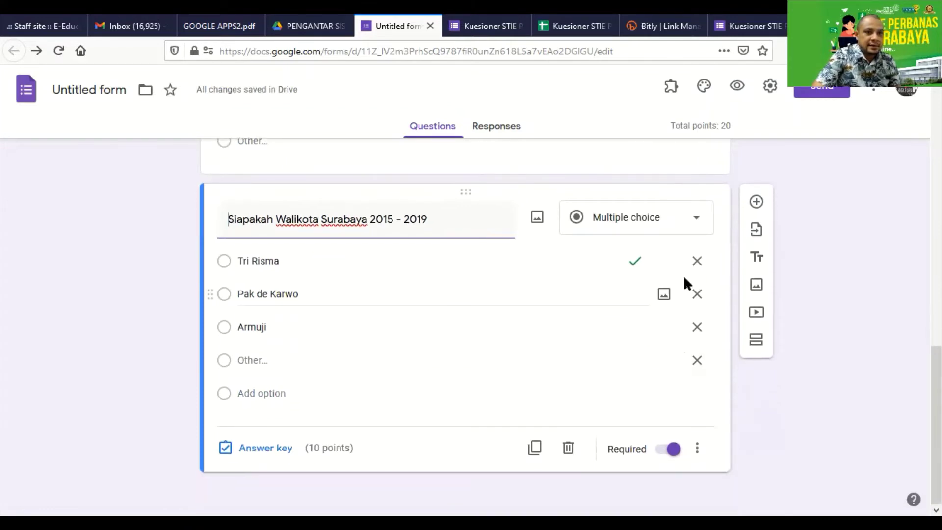
{"action": "left_click", "coordinate": [756, 201]}
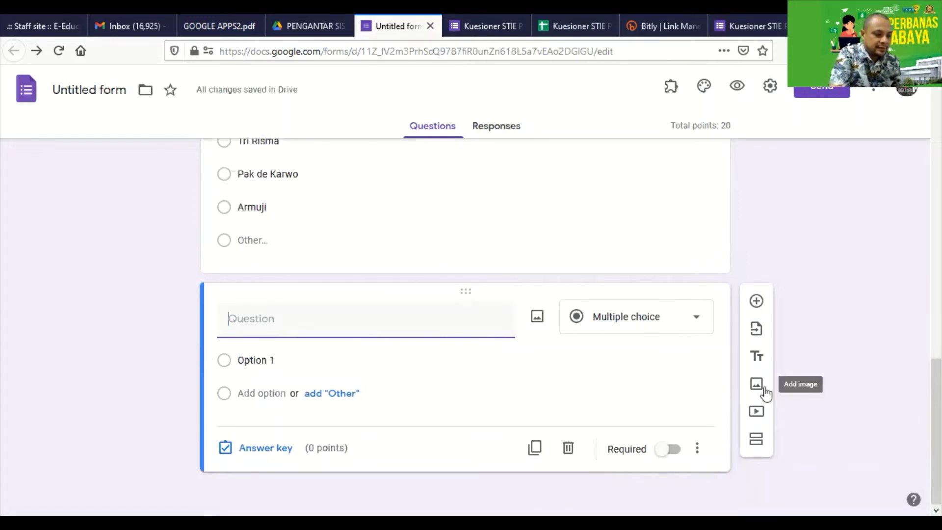
Title the question 'Kirimkan gambar (foto) Gubernur Jakarta' and make it a File upload question
{"action": "type", "text": "Kirimkan"}
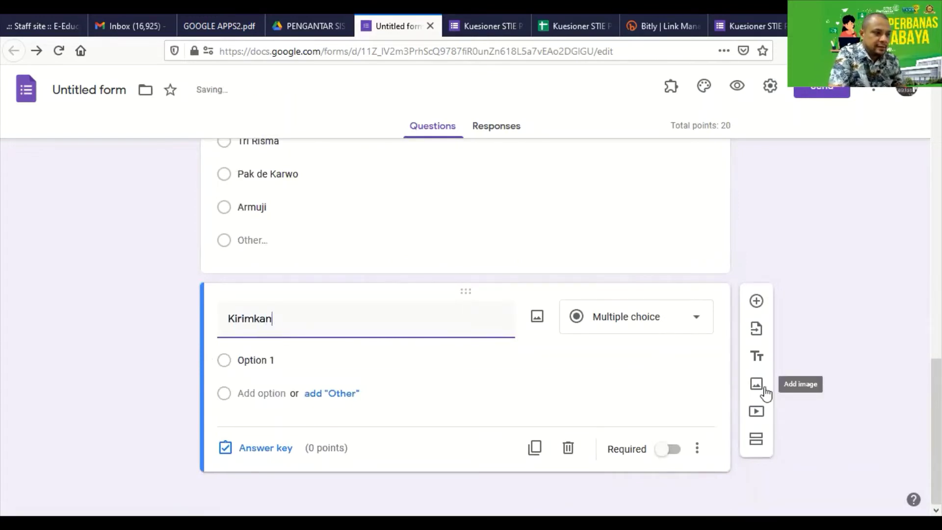
{"action": "type", "text": " gambar"}
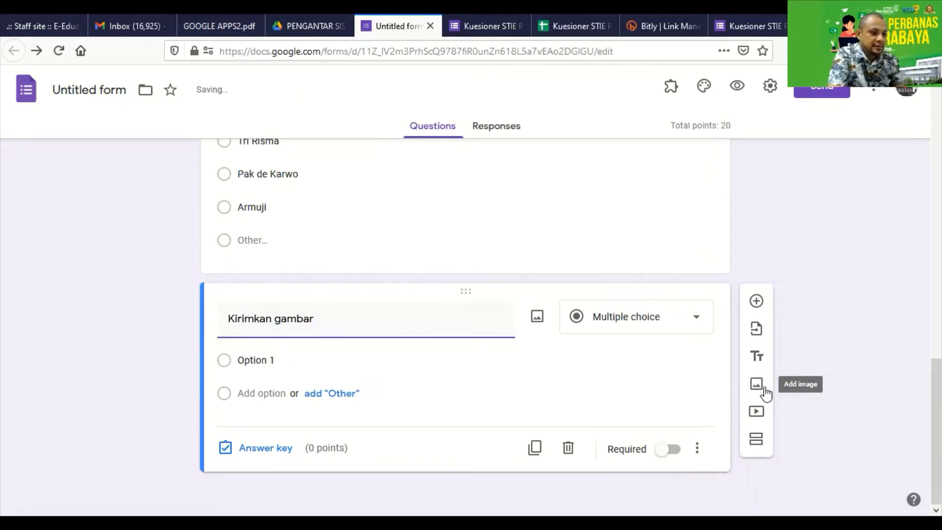
{"action": "type", "text": " (foto)"}
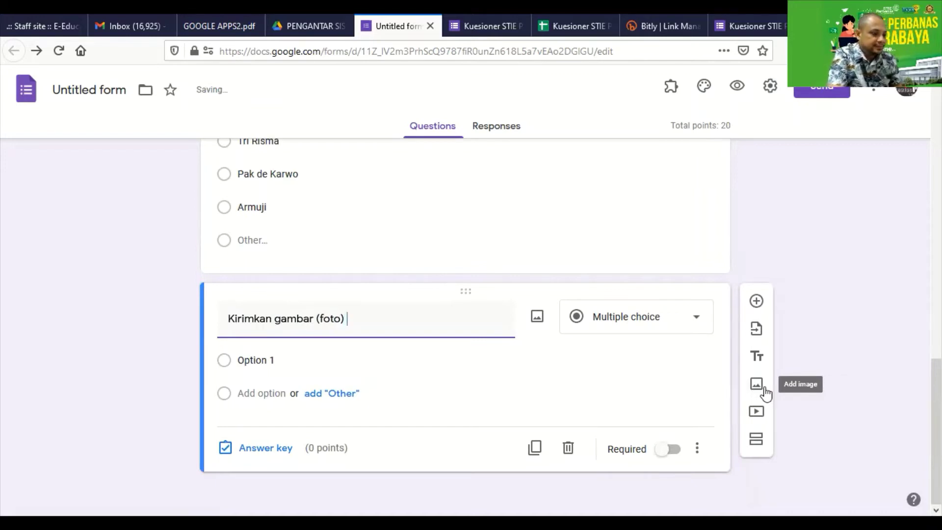
{"action": "type", "text": " Waliko"}
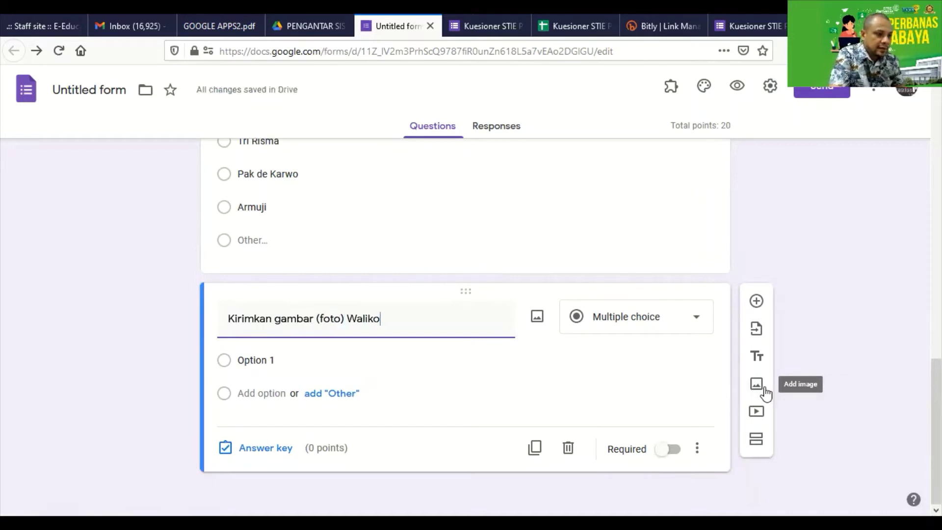
{"action": "type", "text": "ta"}
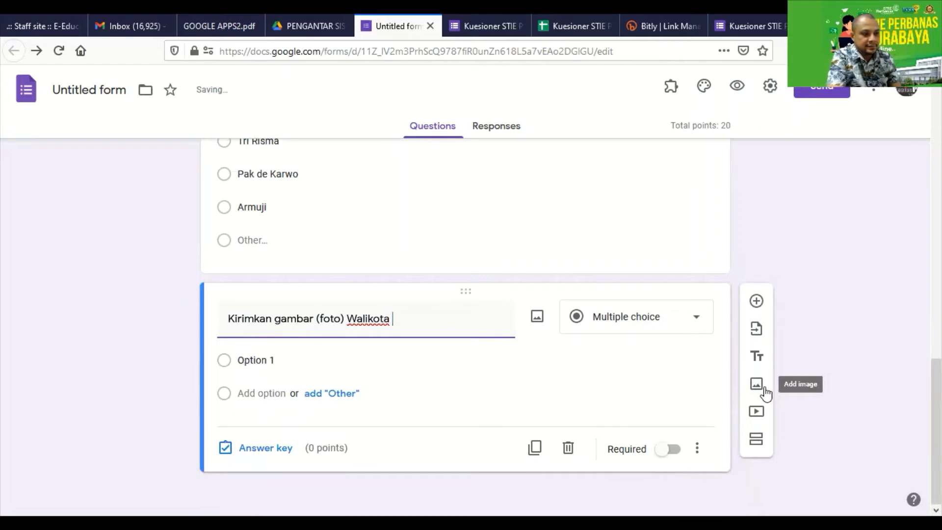
{"action": "key", "text": "BackSpace"}
{"action": "key", "text": "BackSpace"}
{"action": "key", "text": "BackSpace"}
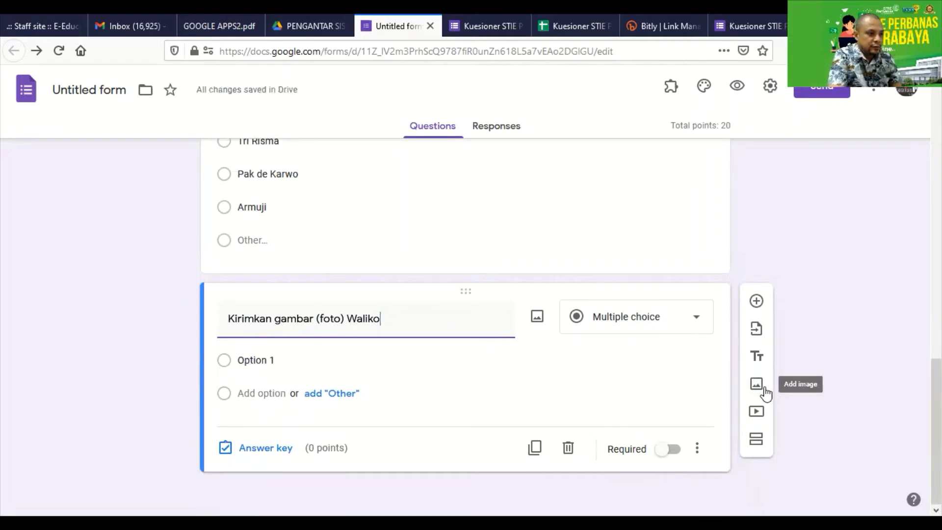
{"action": "key", "text": "BackSpace"}
{"action": "key", "text": "BackSpace"}
{"action": "key", "text": "BackSpace"}
{"action": "type", "text": "Gube"}
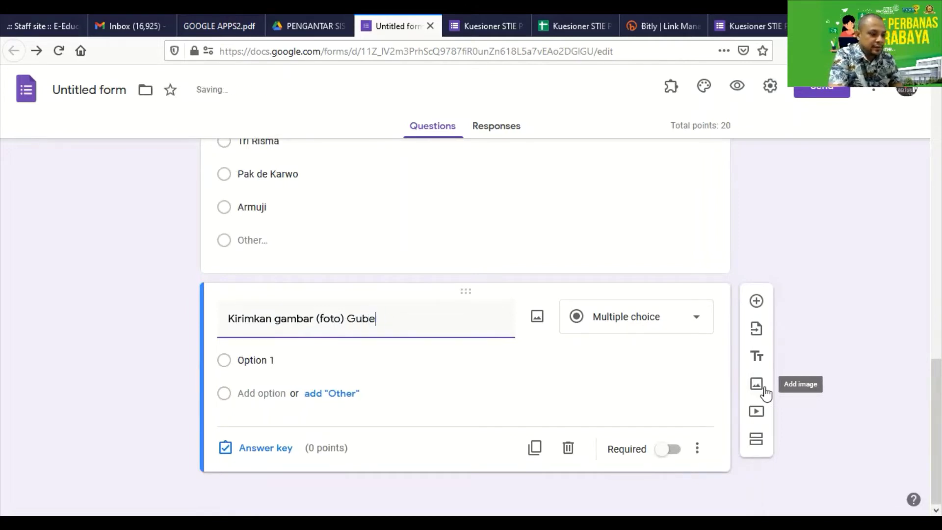
{"action": "type", "text": "rnur J"}
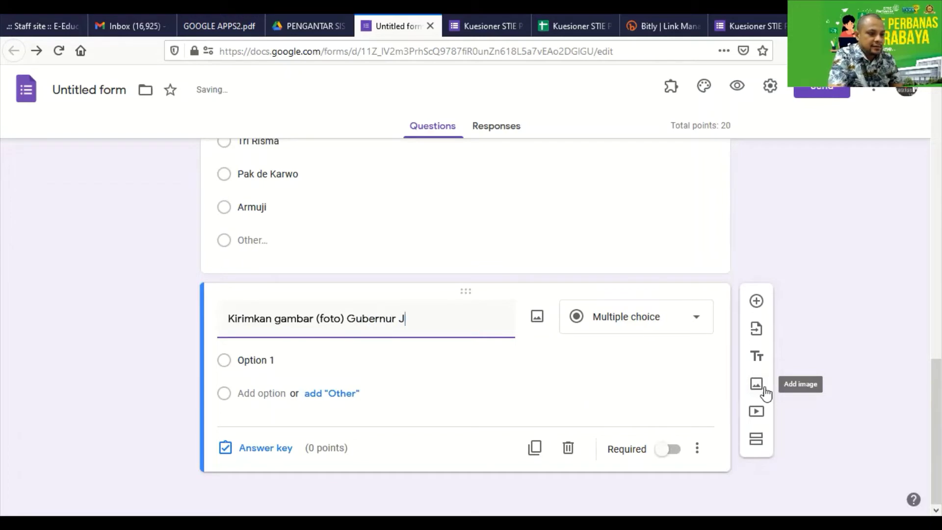
{"action": "type", "text": "akarta"}
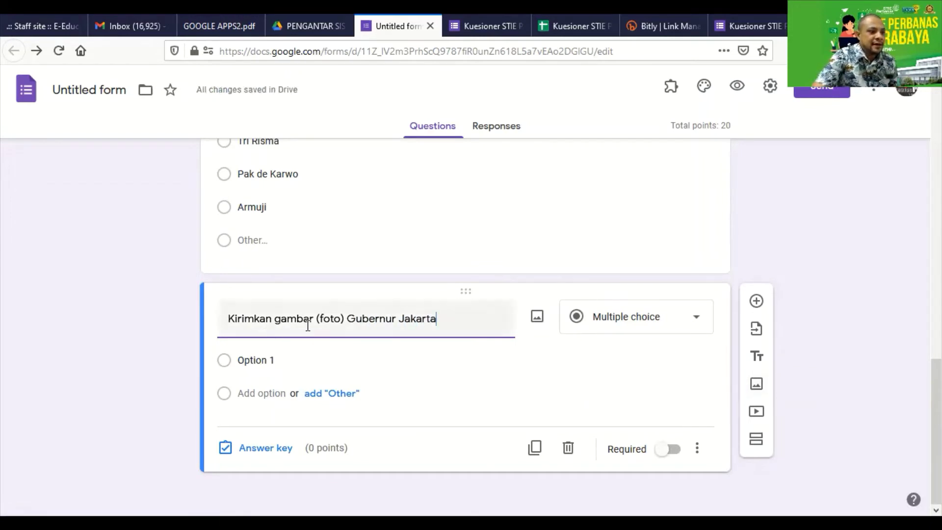
{"action": "left_click", "coordinate": [626, 323]}
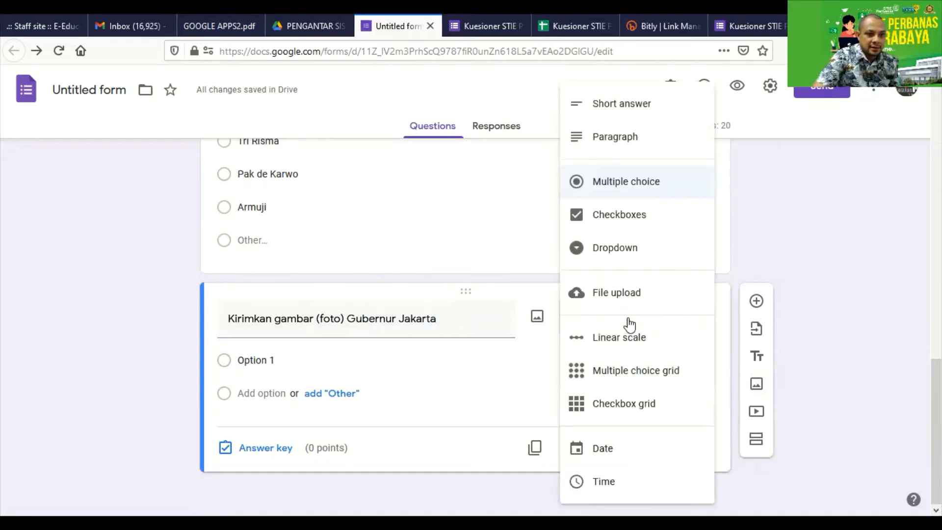
{"action": "left_click", "coordinate": [616, 293]}
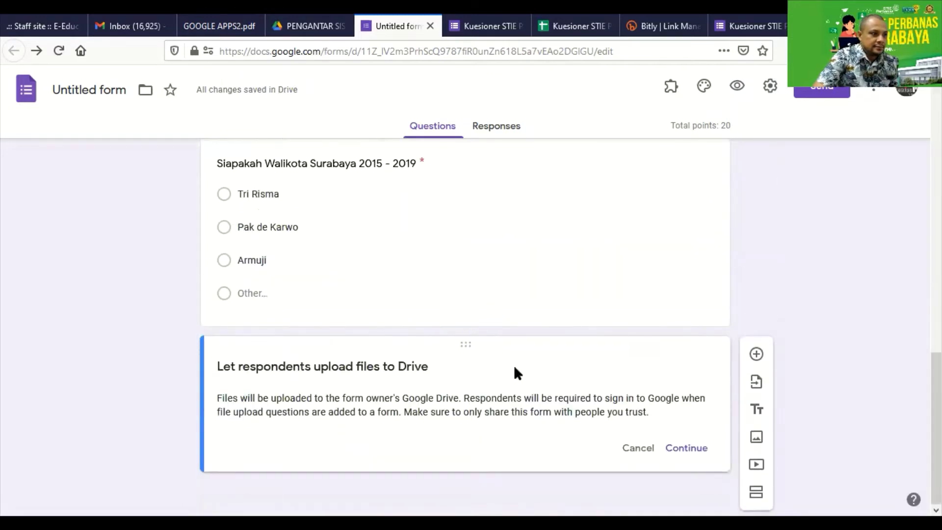
Accept the Drive upload notice and retitle the upload question 'Kirimkan Foto anda'
{"action": "left_click", "coordinate": [683, 452]}
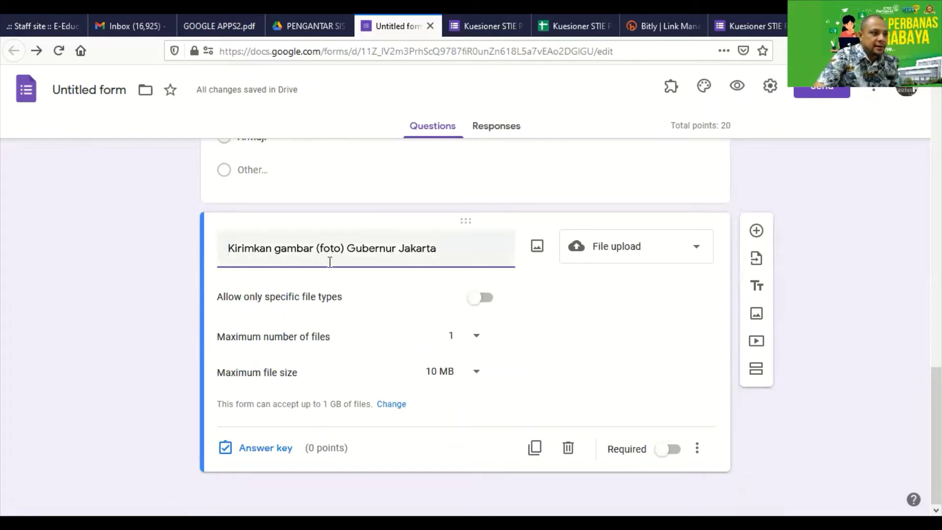
{"action": "left_click_drag", "start_coordinate": [448, 247], "coordinate": [142, 255]}
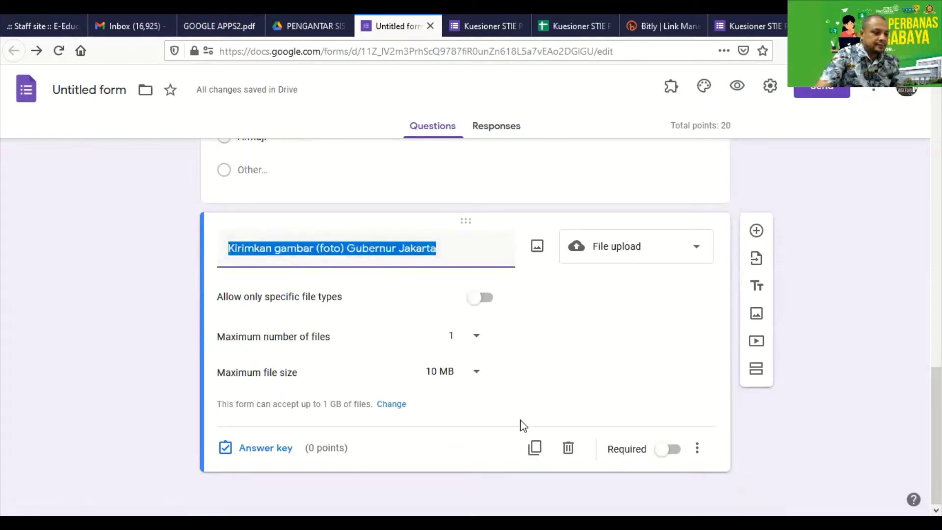
{"action": "type", "text": "Kirimkan "}
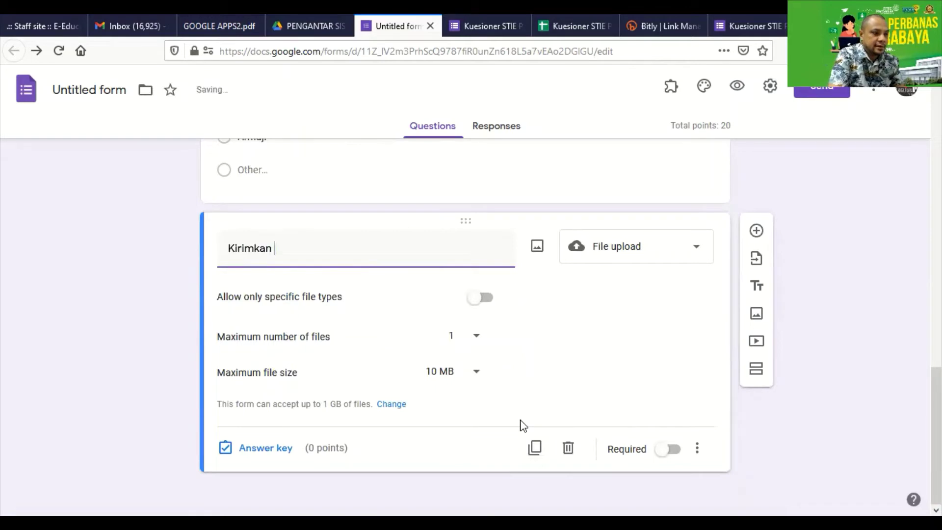
{"action": "type", "text": "Foto "}
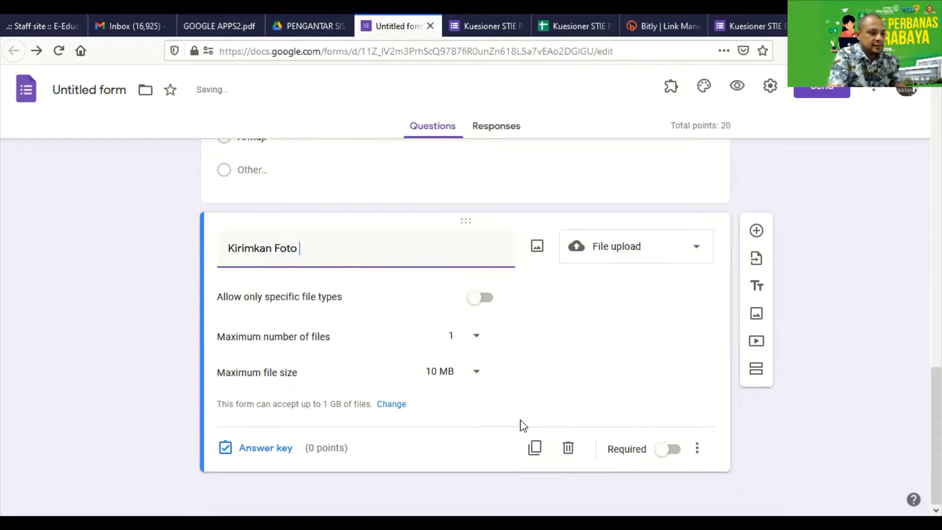
{"action": "type", "text": "(data pri"}
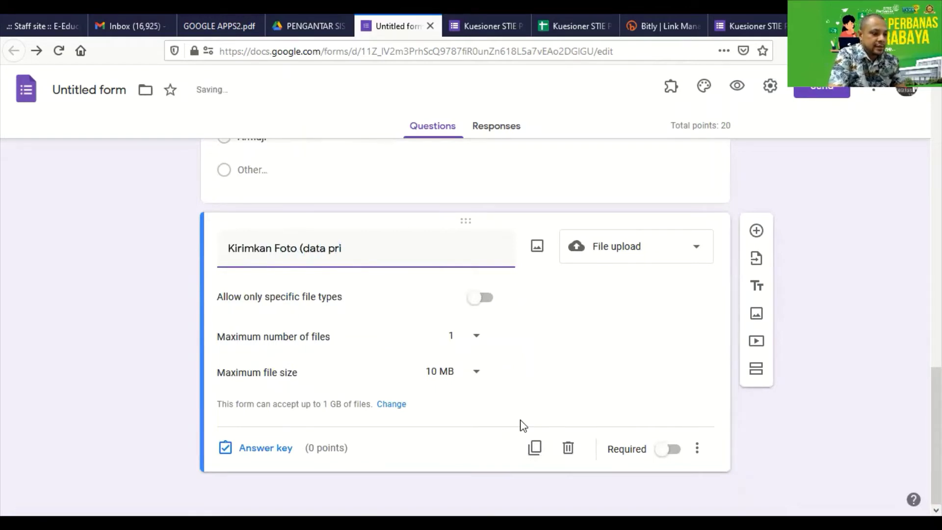
{"action": "type", "text": "badi and"}
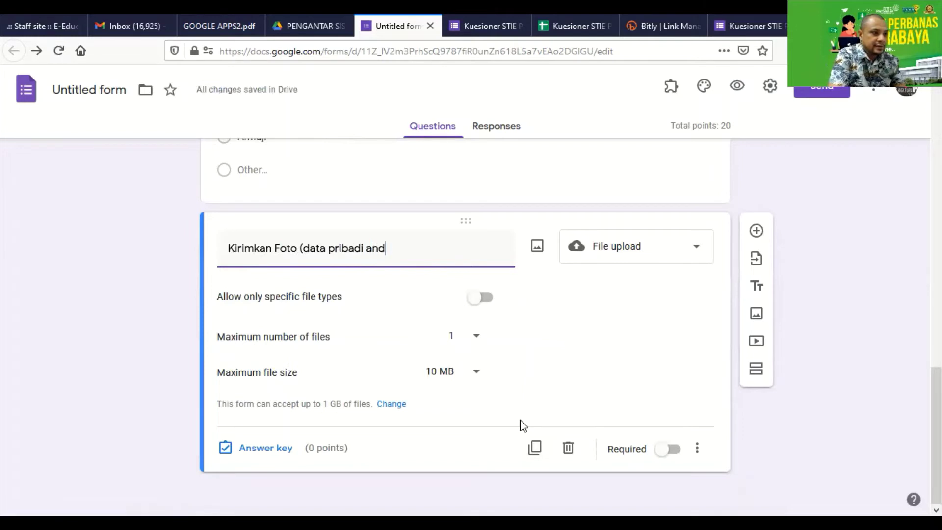
{"action": "key", "text": "BackSpace"}
{"action": "key", "text": "BackSpace"}
{"action": "key", "text": "BackSpace"}
{"action": "key", "text": "BackSpace"}
{"action": "key", "text": "BackSpace"}
{"action": "key", "text": "BackSpace"}
{"action": "key", "text": "BackSpace"}
{"action": "key", "text": "BackSpace"}
{"action": "key", "text": "BackSpace"}
{"action": "key", "text": "BackSpace"}
{"action": "key", "text": "BackSpace"}
{"action": "key", "text": "BackSpace"}
{"action": "key", "text": "BackSpace"}
{"action": "key", "text": "BackSpace"}
{"action": "key", "text": "BackSpace"}
{"action": "type", "text": "anda"}
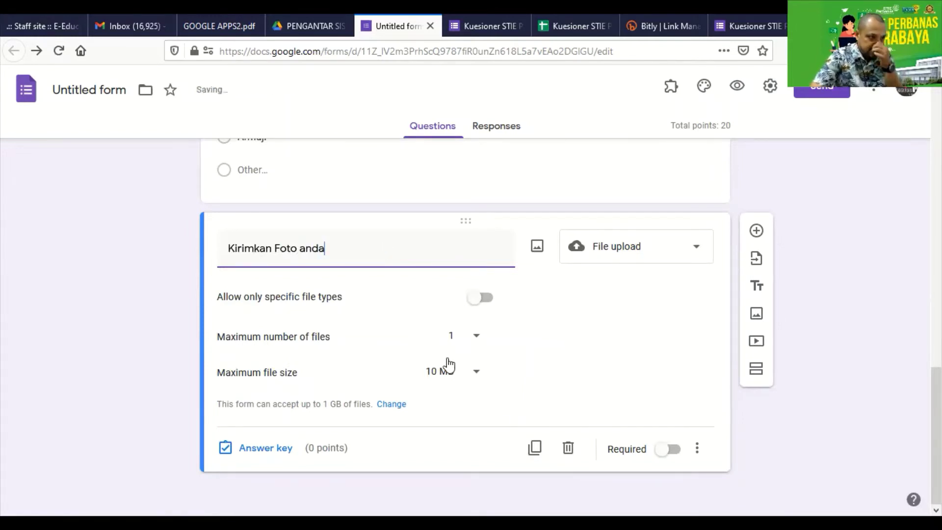
Restrict uploads to the Image, PDF and Drawing file types
{"action": "left_click", "coordinate": [483, 298]}
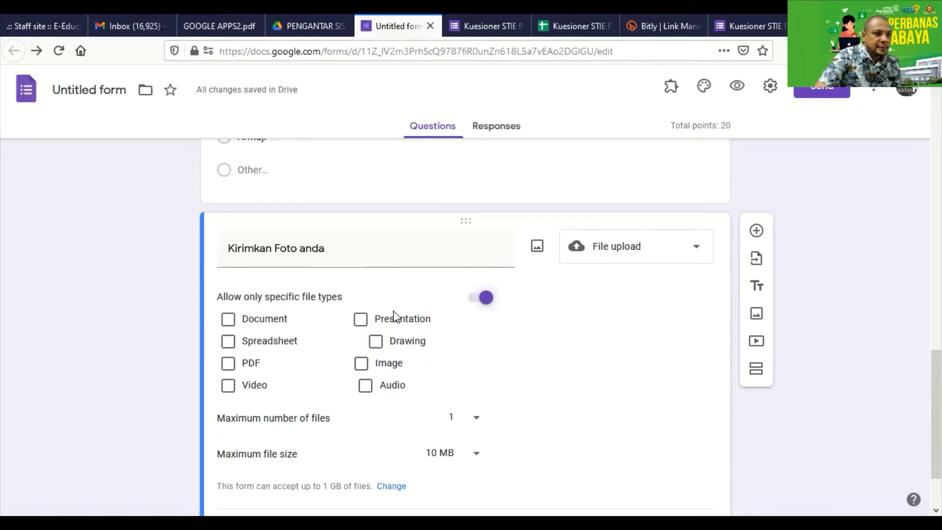
{"action": "scroll", "coordinate": [597, 317], "scroll_direction": "up", "scroll_amount": 2}
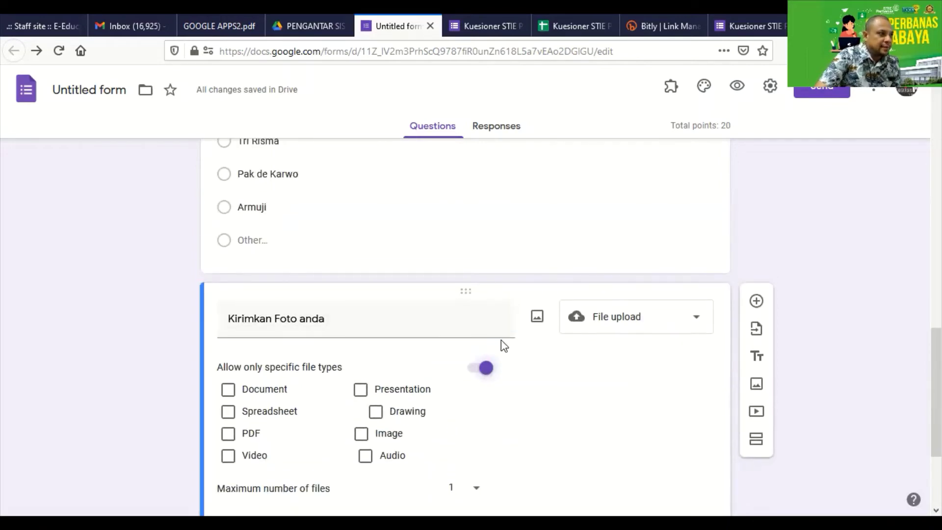
{"action": "scroll", "coordinate": [500, 344], "scroll_direction": "down", "scroll_amount": 3}
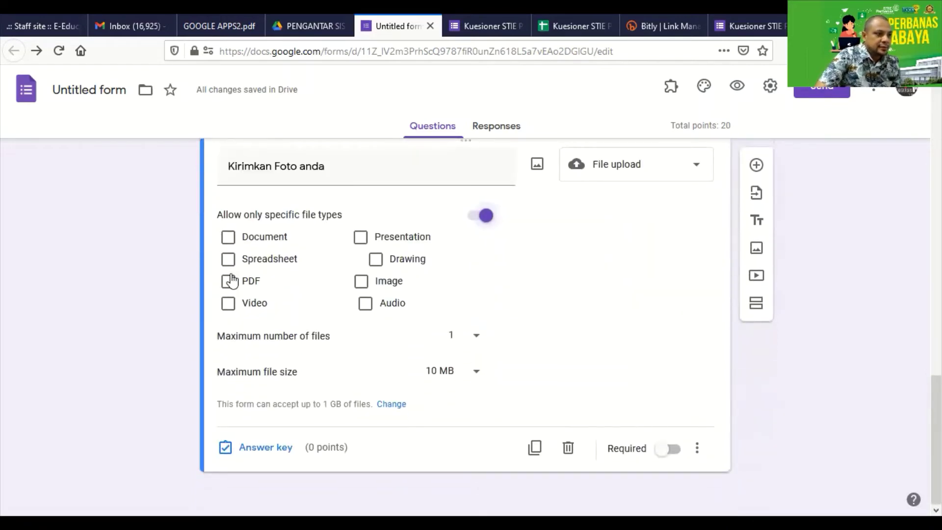
{"action": "left_click", "coordinate": [361, 289]}
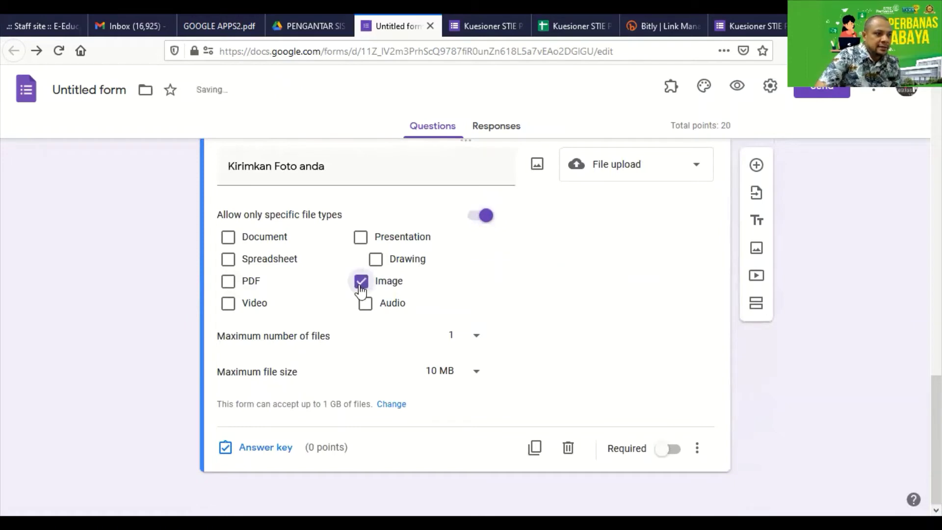
{"action": "left_click", "coordinate": [229, 283]}
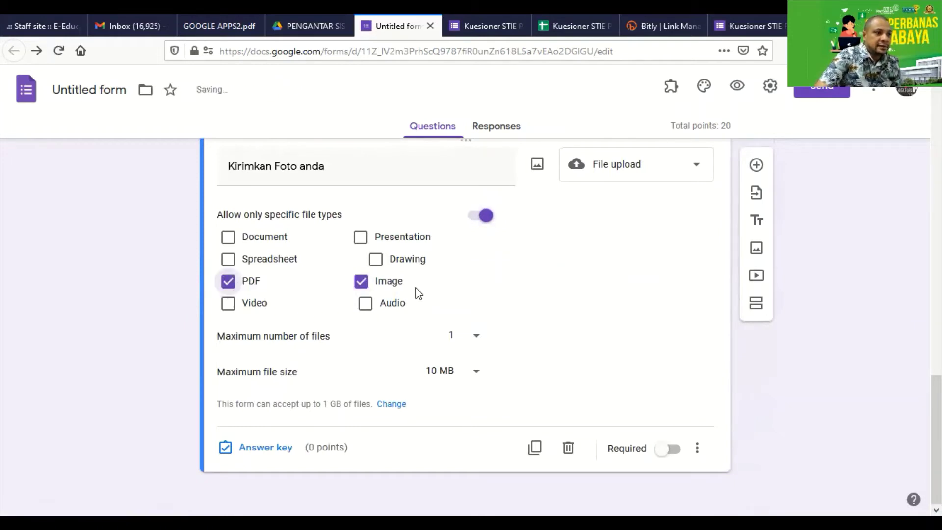
{"action": "left_click", "coordinate": [375, 260]}
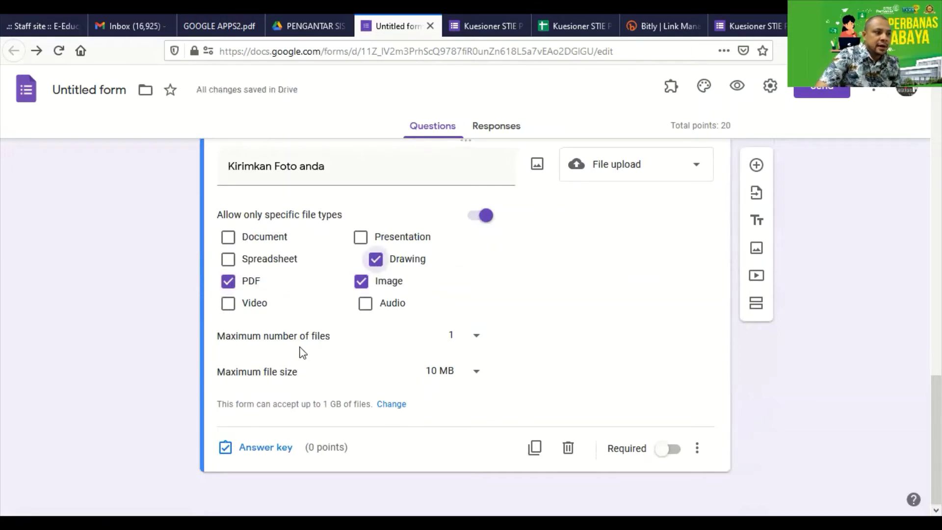
Keep the limit at one file and set the maximum file size to 10 MB
{"action": "left_click", "coordinate": [474, 338]}
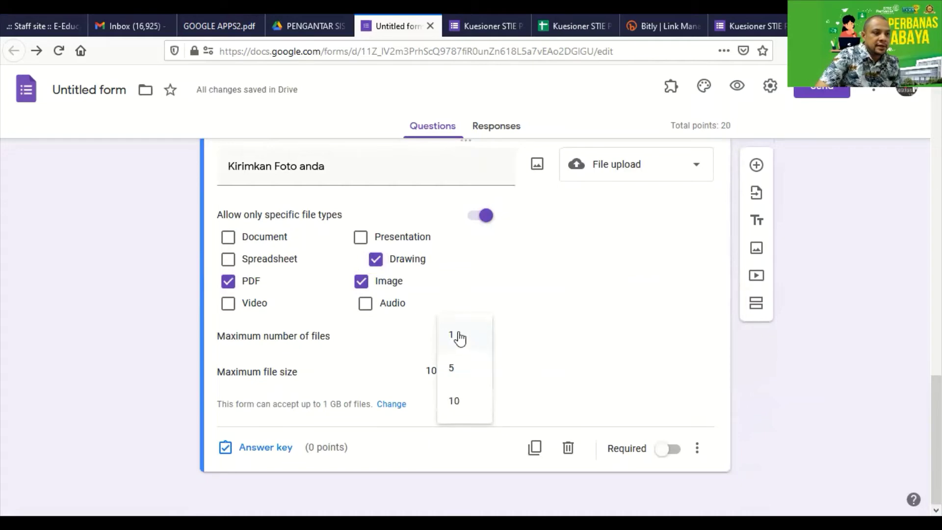
{"action": "left_click", "coordinate": [459, 336]}
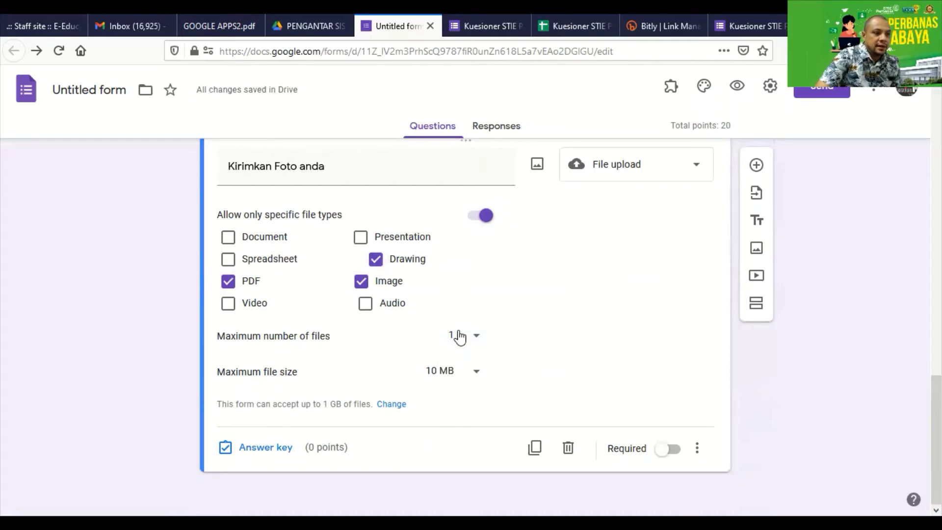
{"action": "left_click", "coordinate": [471, 378]}
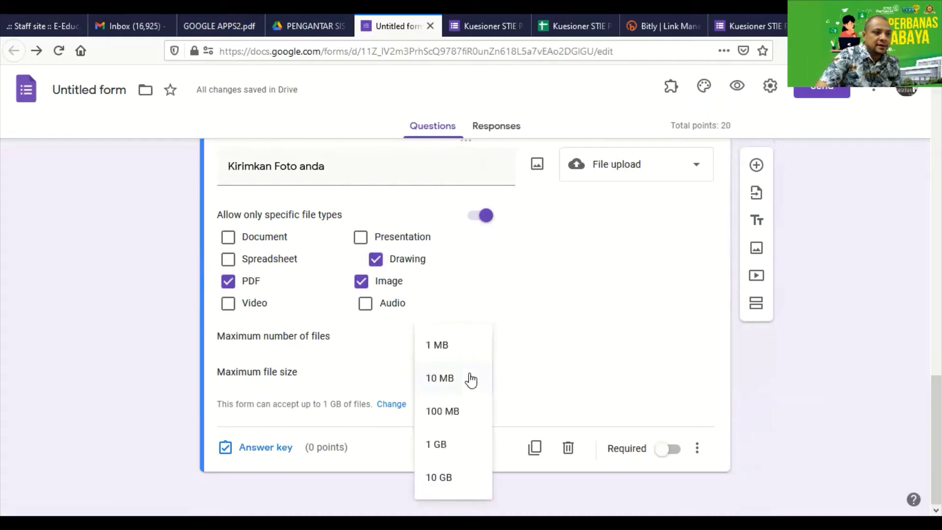
{"action": "left_click", "coordinate": [443, 349]}
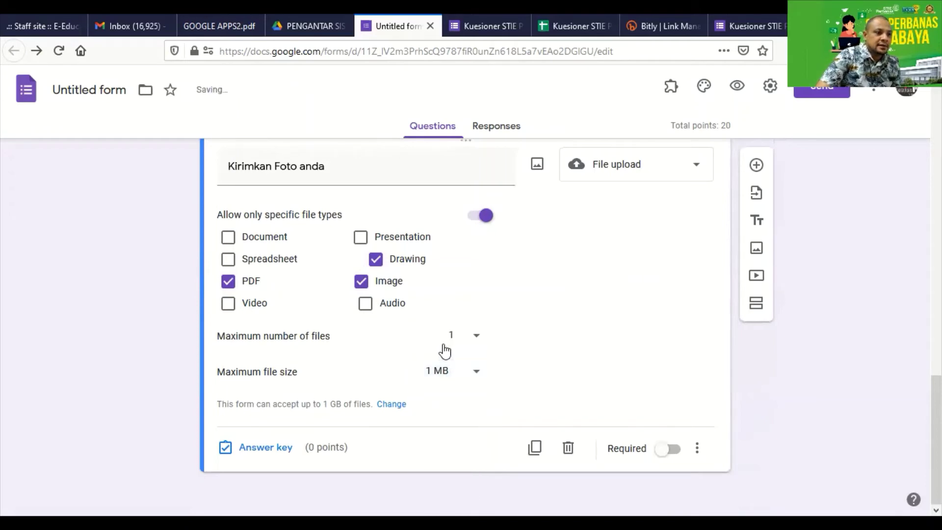
{"action": "left_click", "coordinate": [460, 371]}
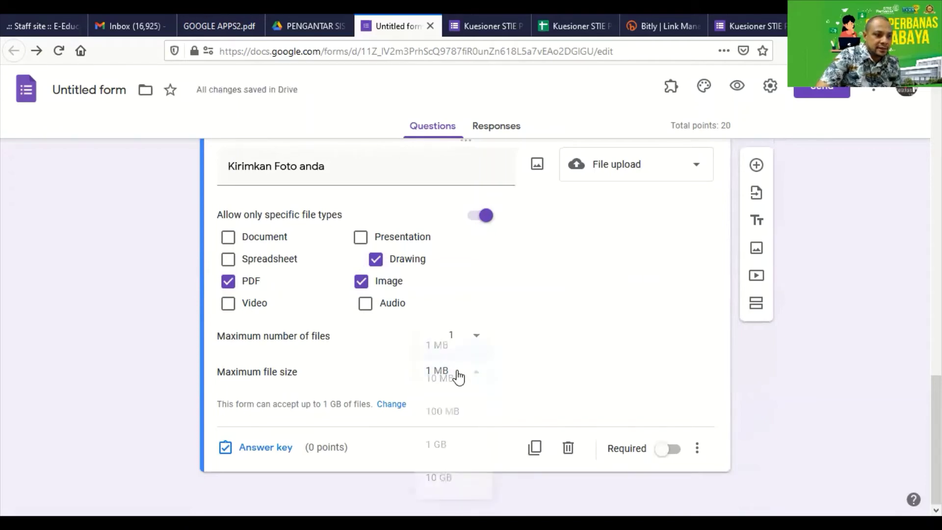
{"action": "left_click", "coordinate": [434, 385]}
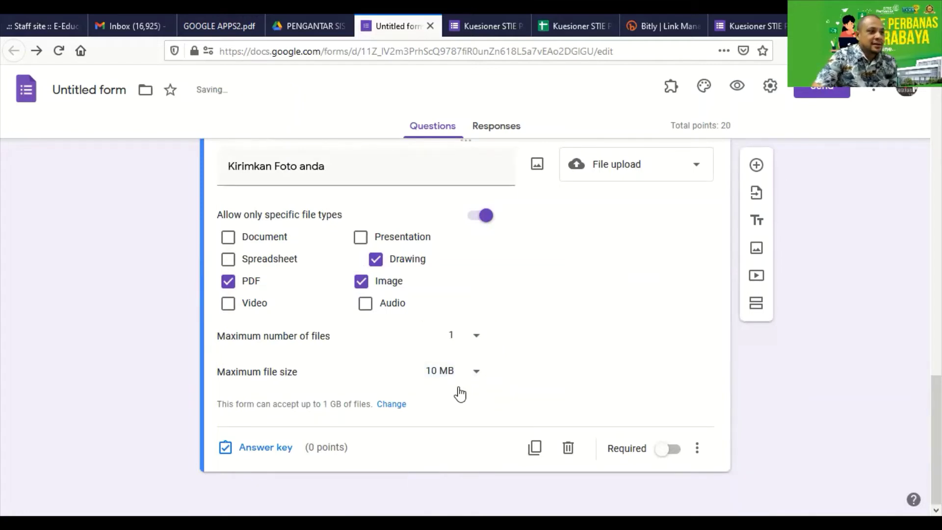
Turn on Required for the Kirimkan Foto anda upload question
{"action": "scroll", "coordinate": [416, 361], "scroll_direction": "up", "scroll_amount": 3}
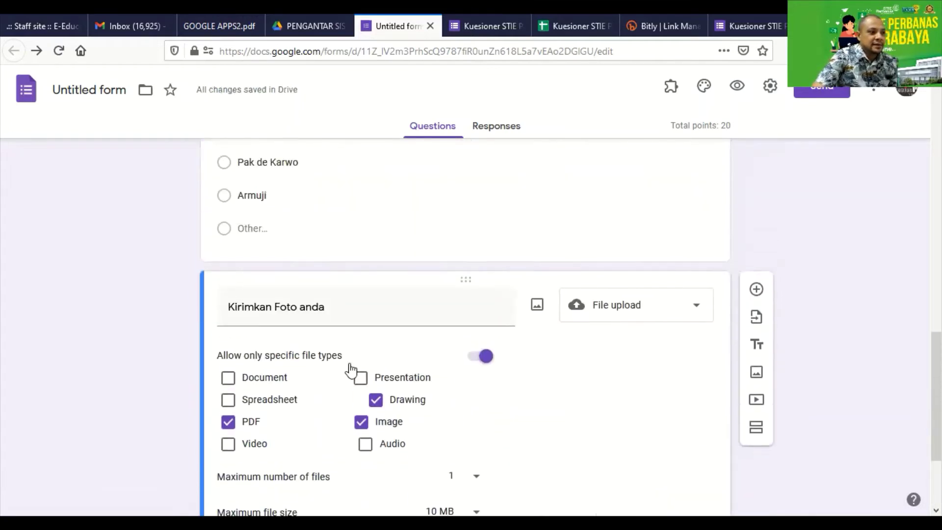
{"action": "scroll", "coordinate": [349, 372], "scroll_direction": "up", "scroll_amount": 4}
{"action": "scroll", "coordinate": [351, 369], "scroll_direction": "down", "scroll_amount": 7}
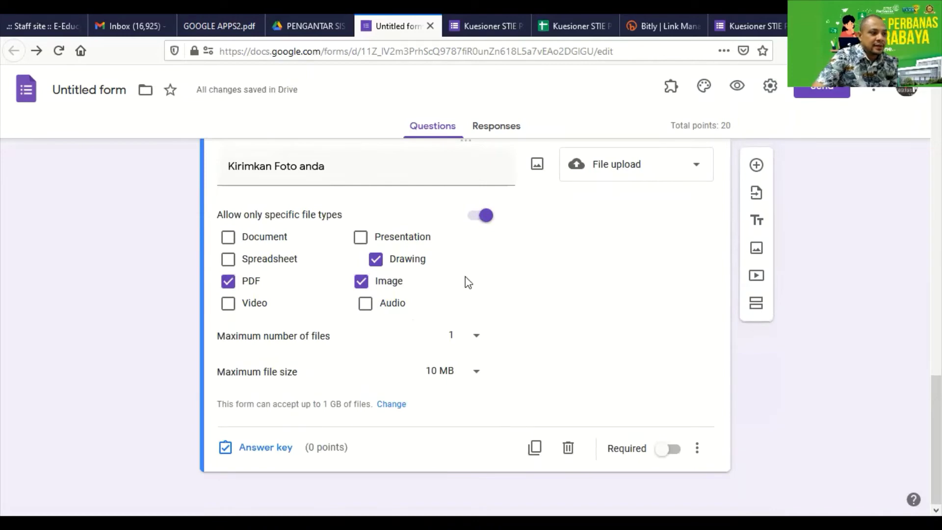
{"action": "left_click", "coordinate": [670, 449]}
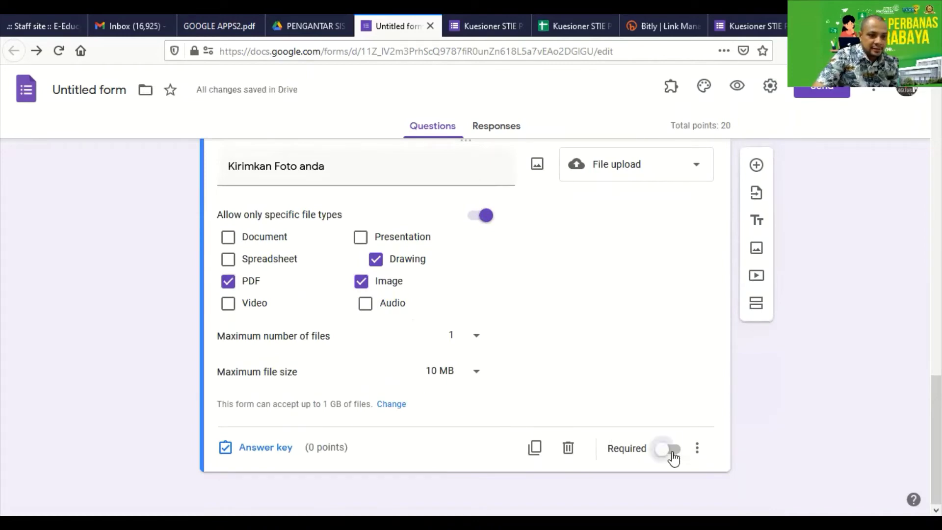
Look over the Walikota and Presiden questions, then reopen Kirimkan Foto anda for editing
{"action": "scroll", "coordinate": [619, 367], "scroll_direction": "up", "scroll_amount": 5}
{"action": "left_click", "coordinate": [608, 342]}
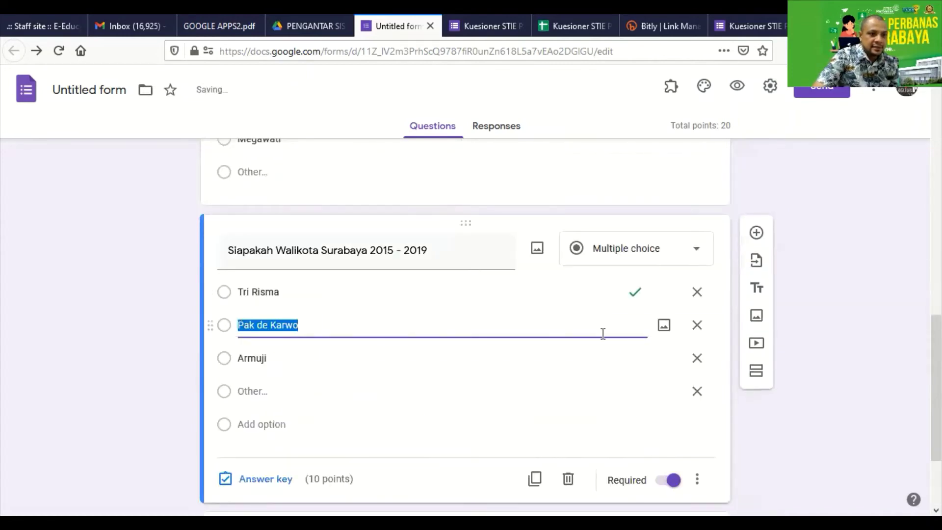
{"action": "scroll", "coordinate": [595, 339], "scroll_direction": "up", "scroll_amount": 5}
{"action": "left_click", "coordinate": [596, 339]}
{"action": "scroll", "coordinate": [596, 343], "scroll_direction": "down", "scroll_amount": 5}
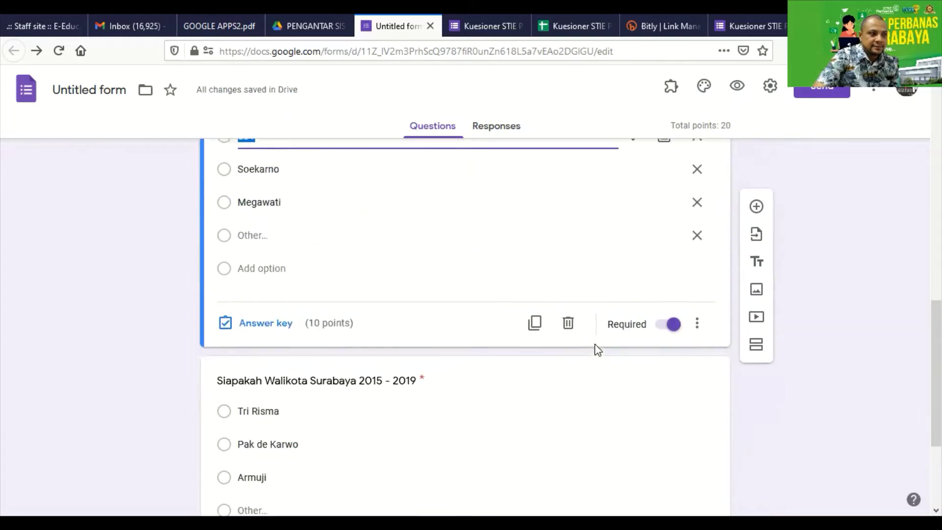
{"action": "scroll", "coordinate": [694, 277], "scroll_direction": "up", "scroll_amount": 1}
{"action": "left_click", "coordinate": [697, 265]}
{"action": "scroll", "coordinate": [638, 304], "scroll_direction": "down", "scroll_amount": 3}
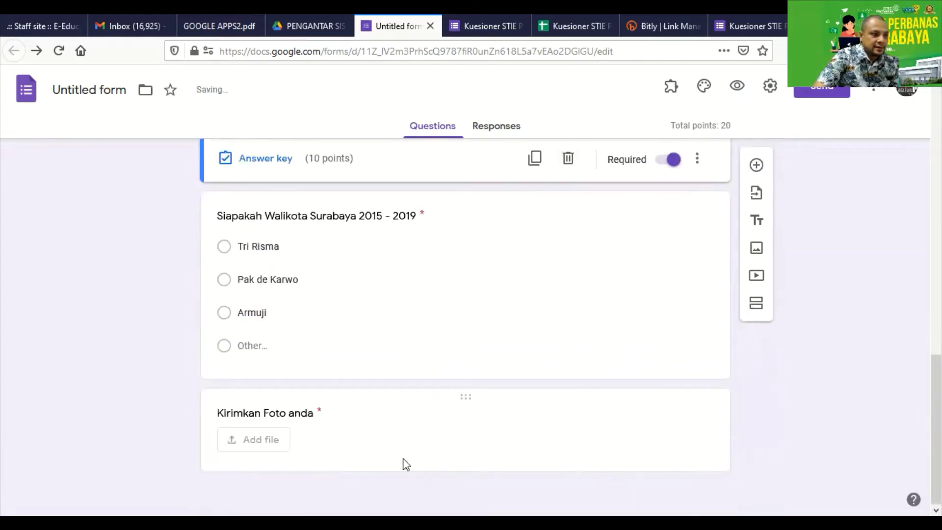
{"action": "left_click", "coordinate": [300, 453]}
{"action": "scroll", "coordinate": [346, 412], "scroll_direction": "down", "scroll_amount": 3}
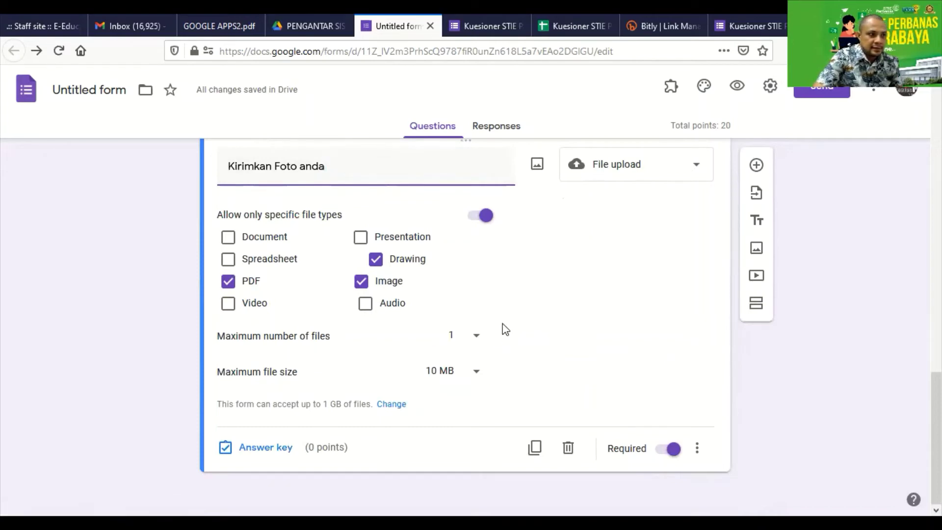
Append '(sebagai dokumen sertifkat)' to the upload question title and insert '(4x6)' before 'anda'
{"action": "type", "text": "ebaga"}
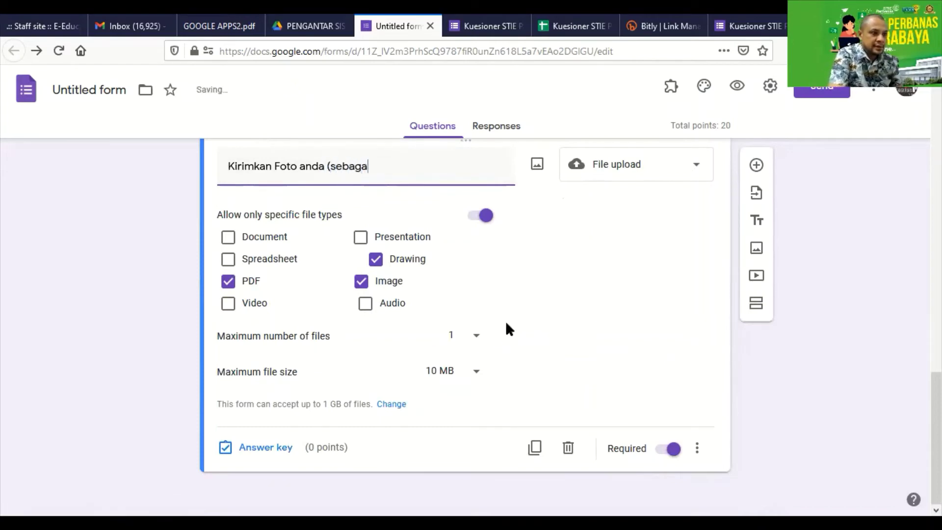
{"action": "type", "text": "i dokumen"}
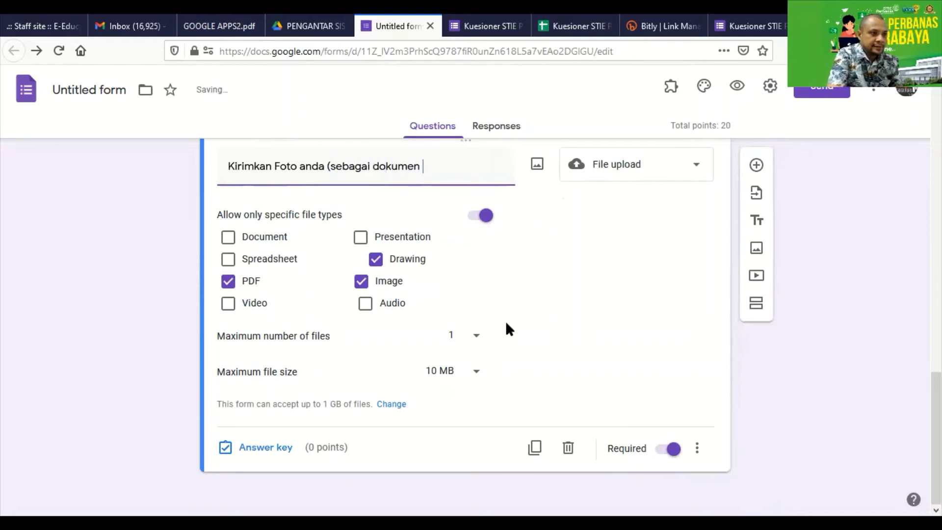
{"action": "type", "text": " sertifk"}
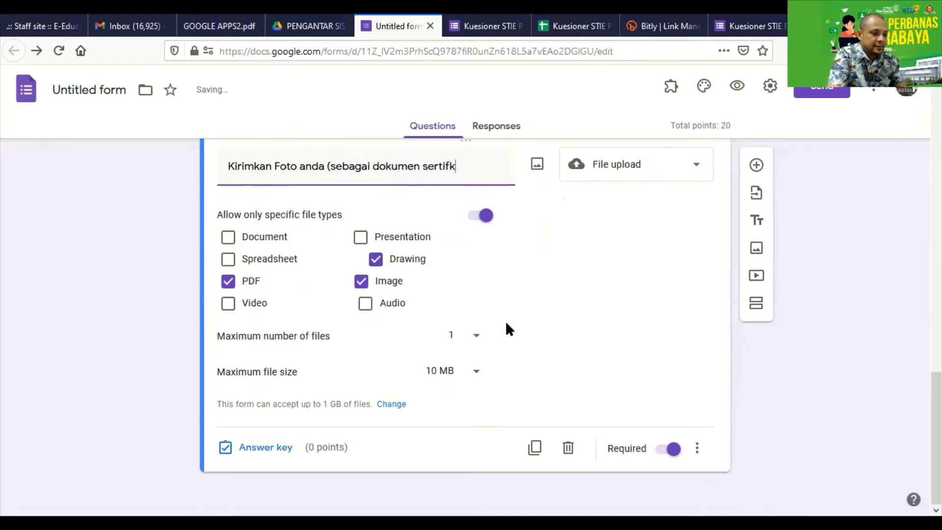
{"action": "type", "text": "at)"}
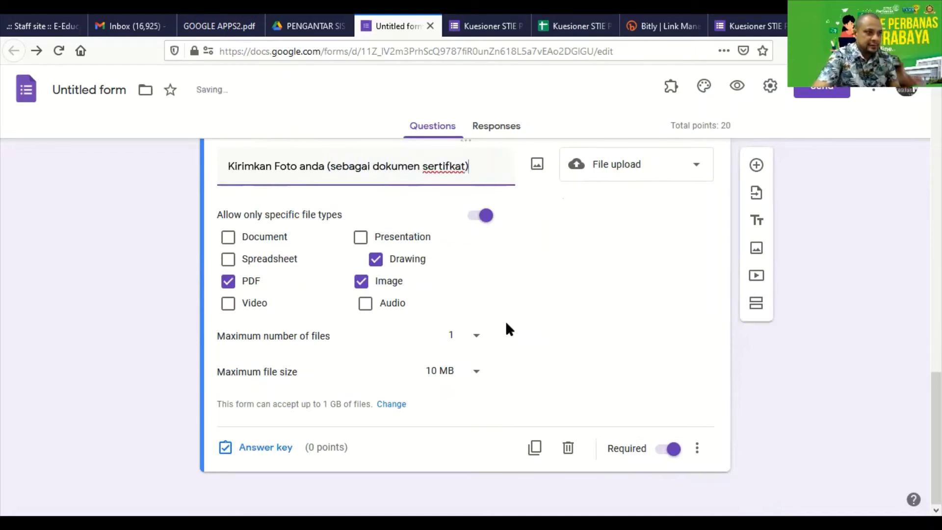
{"action": "key", "text": "Home"}
{"action": "key", "text": "ctrl+Right"}
{"action": "key", "text": "ctrl+Right"}
{"action": "type", "text": "(4"}
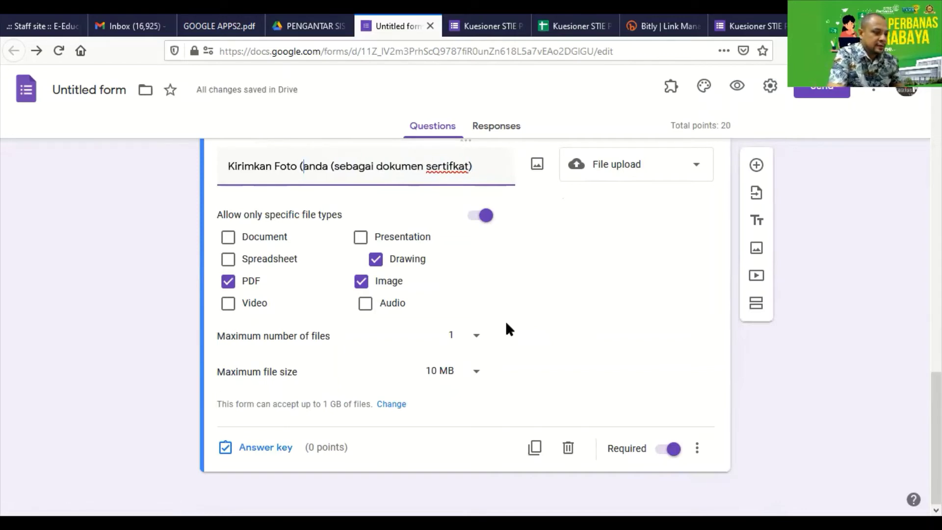
{"action": "type", "text": "x6)"}
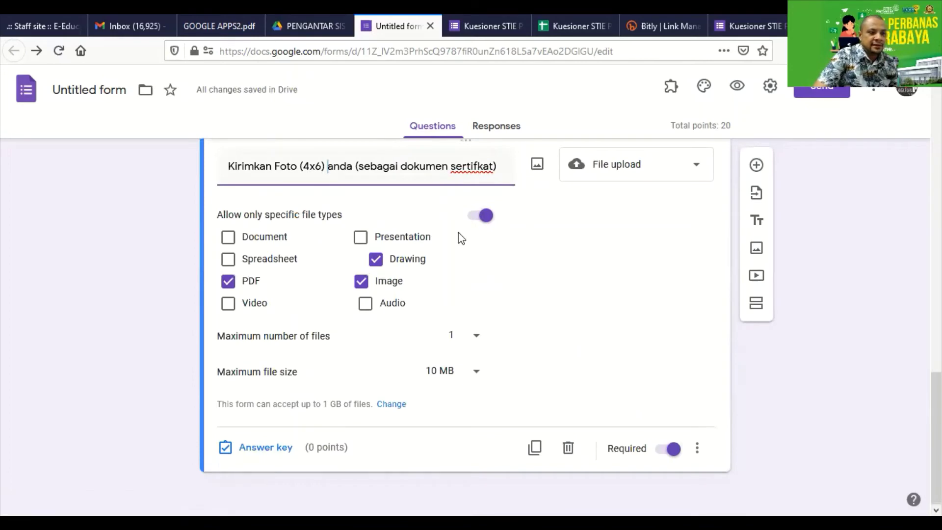
{"action": "scroll", "coordinate": [598, 407], "scroll_direction": "up", "scroll_amount": 7}
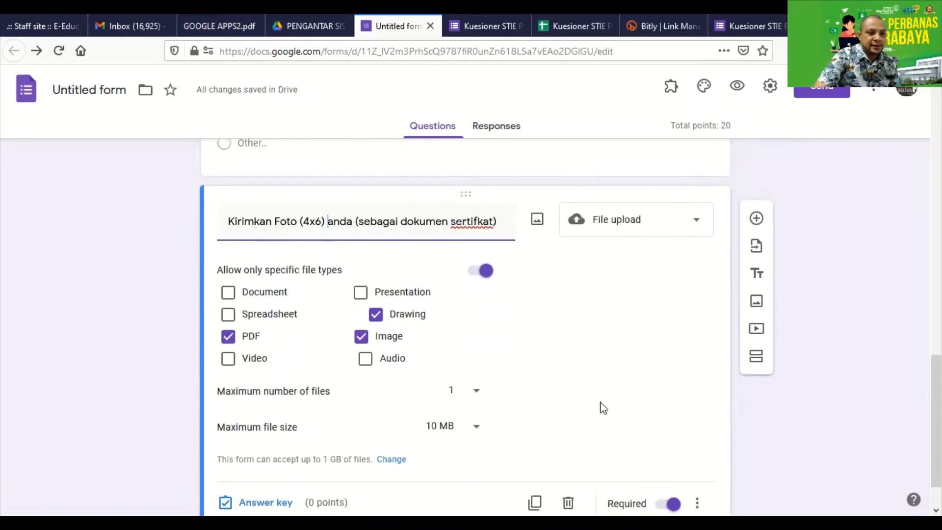
{"action": "scroll", "coordinate": [363, 383], "scroll_direction": "up", "scroll_amount": 6}
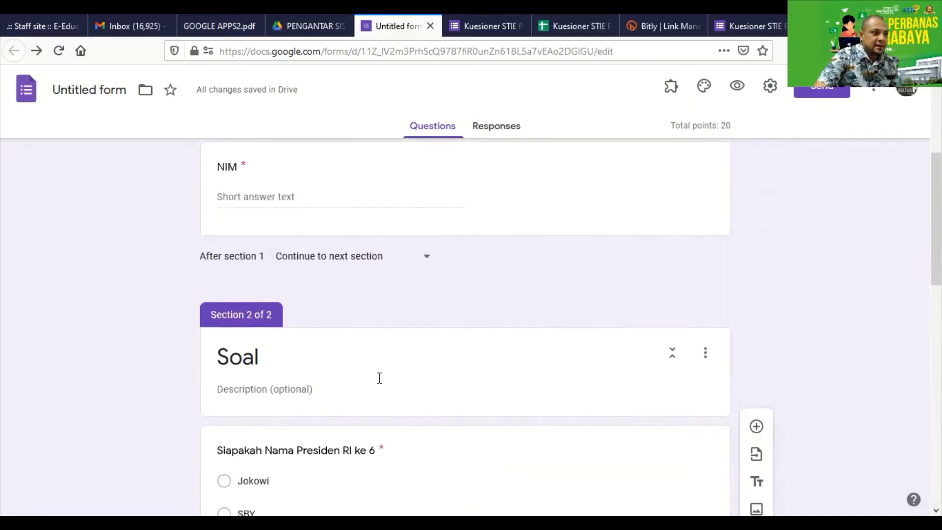
{"action": "scroll", "coordinate": [378, 372], "scroll_direction": "down", "scroll_amount": 12}
{"action": "scroll", "coordinate": [519, 383], "scroll_direction": "up", "scroll_amount": 6}
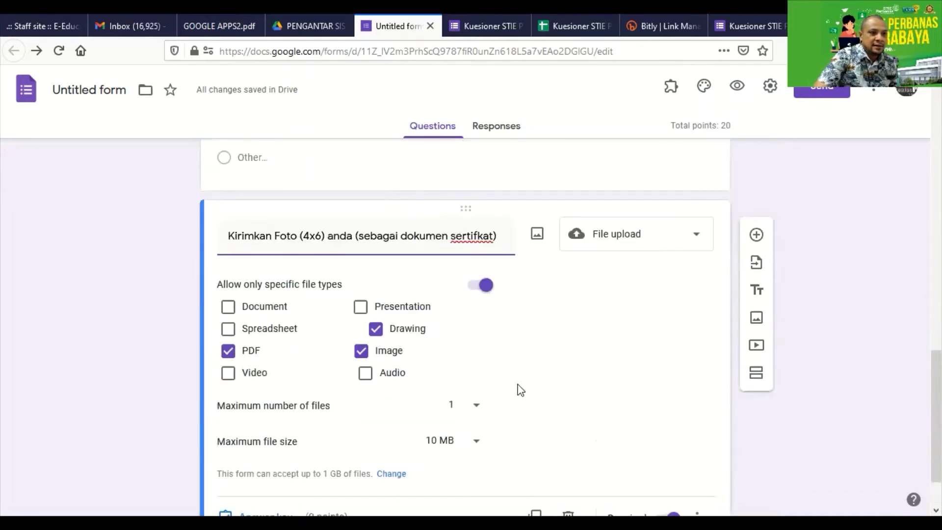
{"action": "scroll", "coordinate": [521, 380], "scroll_direction": "down", "scroll_amount": 6}
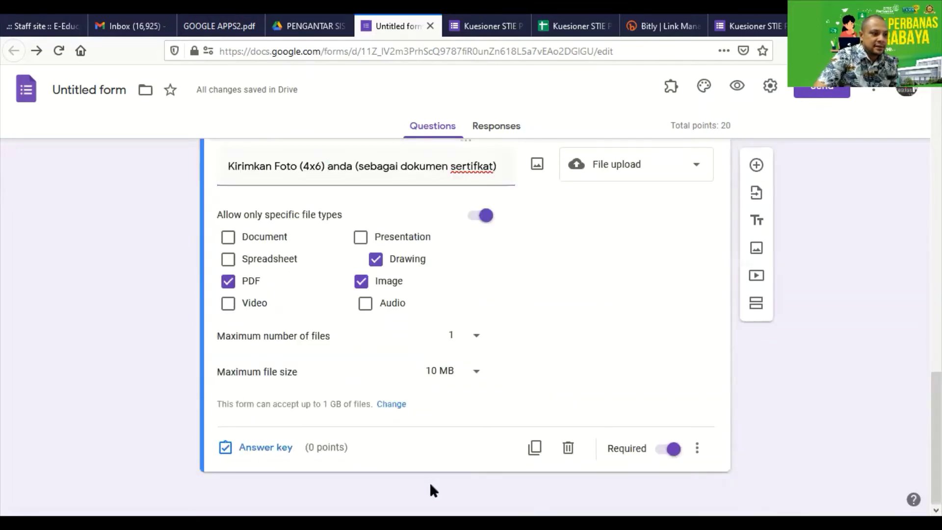
{"action": "scroll", "coordinate": [457, 421], "scroll_direction": "up", "scroll_amount": 6}
{"action": "scroll", "coordinate": [457, 421], "scroll_direction": "up", "scroll_amount": 4}
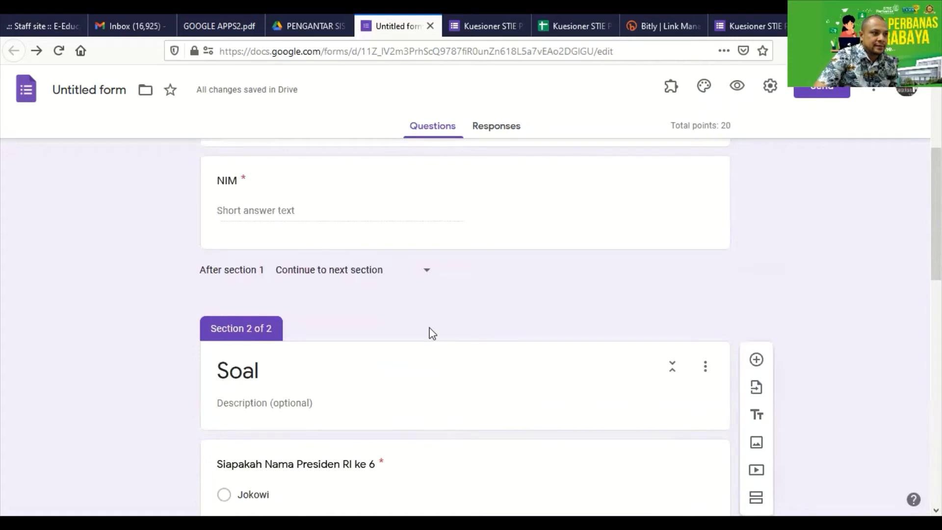
{"action": "left_click", "coordinate": [399, 272]}
{"action": "left_click", "coordinate": [352, 274]}
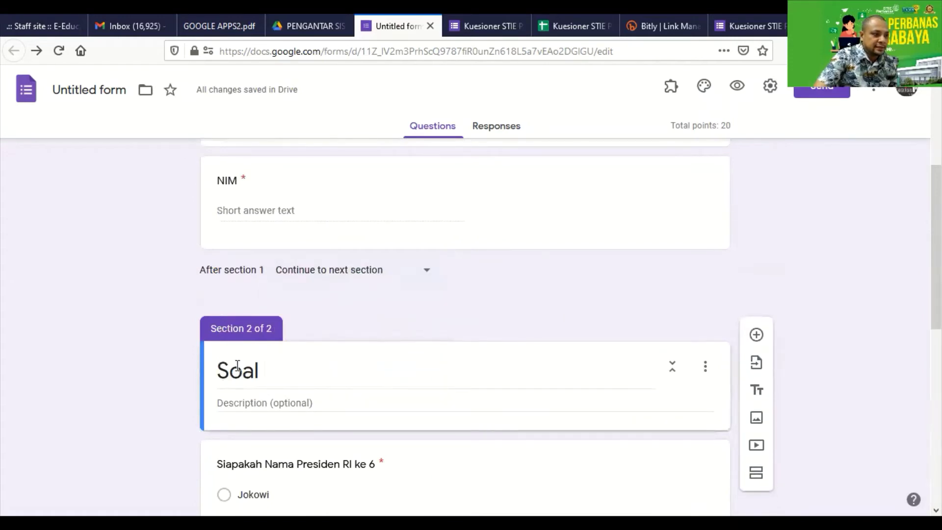
{"action": "scroll", "coordinate": [589, 359], "scroll_direction": "down", "scroll_amount": 9}
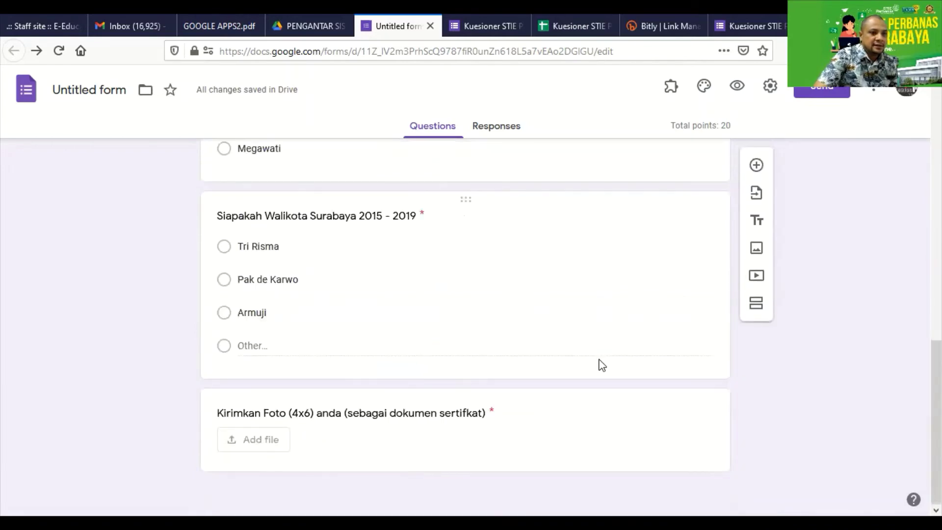
{"action": "scroll", "coordinate": [637, 301], "scroll_direction": "up", "scroll_amount": 15}
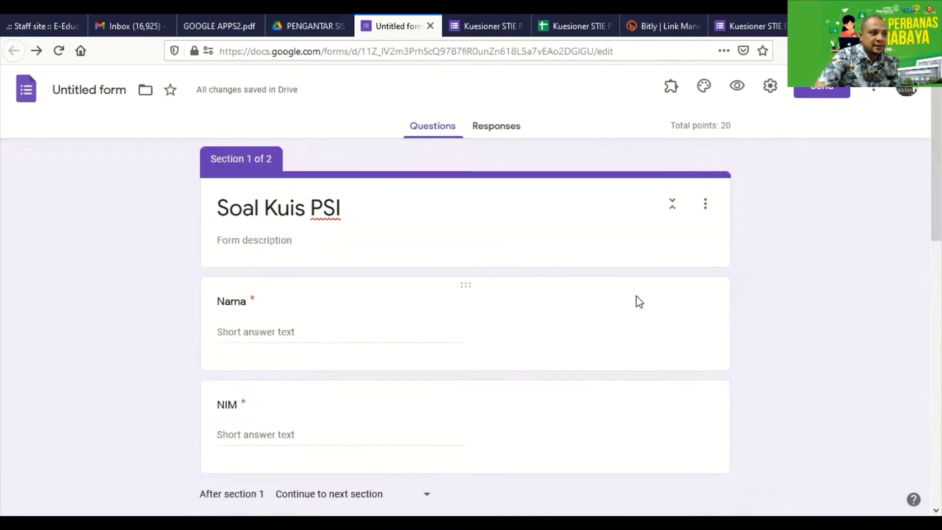
{"action": "scroll", "coordinate": [326, 378], "scroll_direction": "down", "scroll_amount": 3}
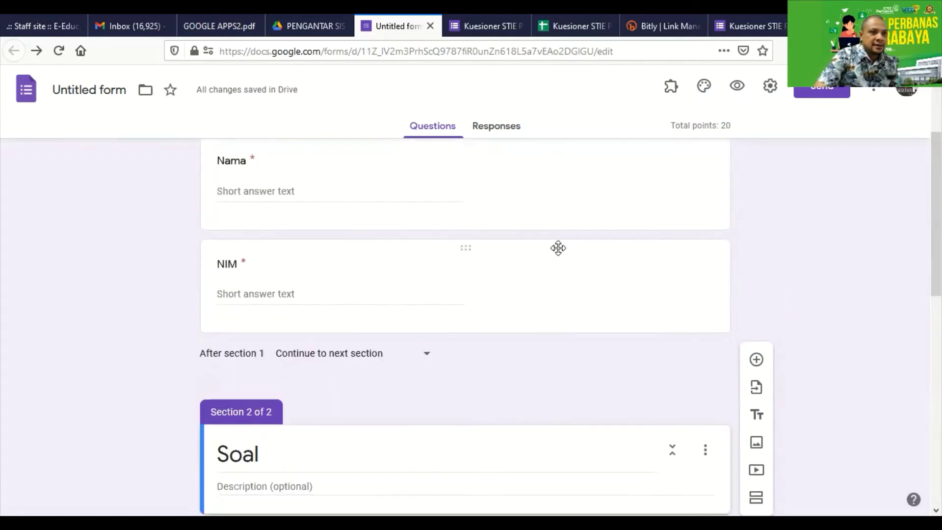
{"action": "scroll", "coordinate": [624, 270], "scroll_direction": "up", "scroll_amount": 3}
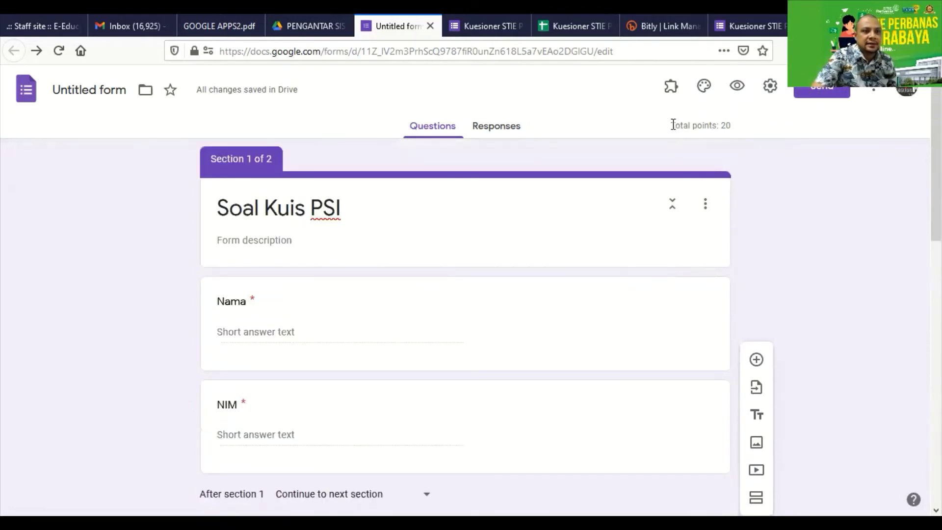
{"action": "left_click_drag", "start_coordinate": [672, 123], "coordinate": [719, 121]}
{"action": "left_click", "coordinate": [734, 125]}
{"action": "triple_click", "coordinate": [725, 126]}
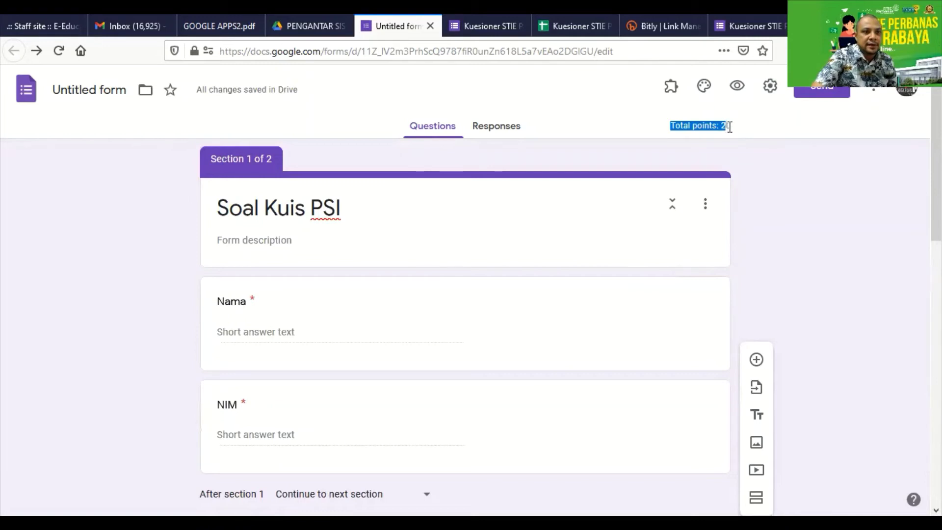
{"action": "left_click", "coordinate": [731, 130]}
{"action": "triple_click", "coordinate": [727, 126]}
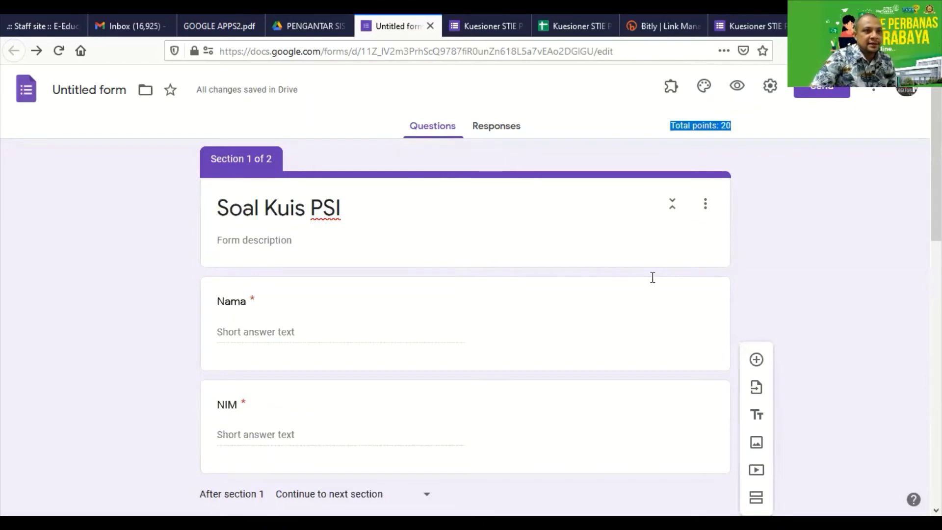
{"action": "left_click", "coordinate": [737, 88]}
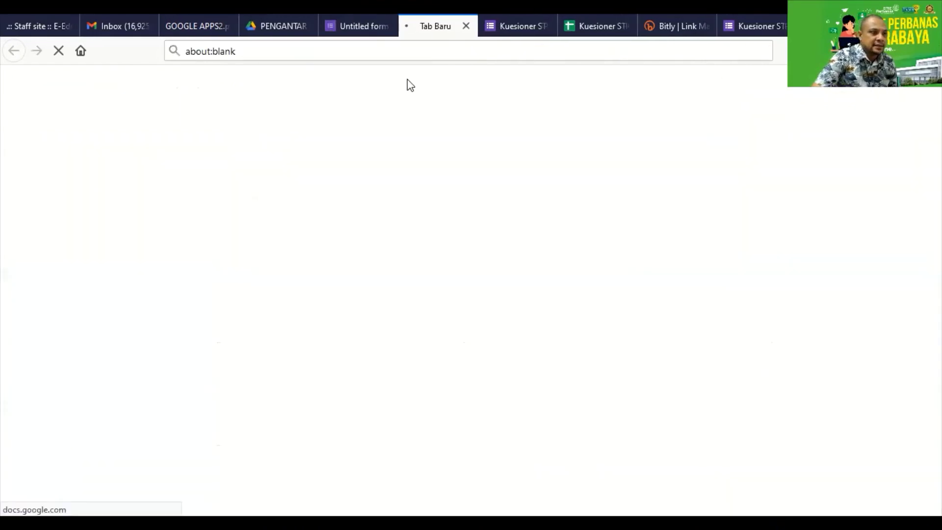
In the preview, enter the respondent's name in Nama and a student number in NIM, then continue
{"action": "scroll", "coordinate": [399, 191], "scroll_direction": "down", "scroll_amount": 1}
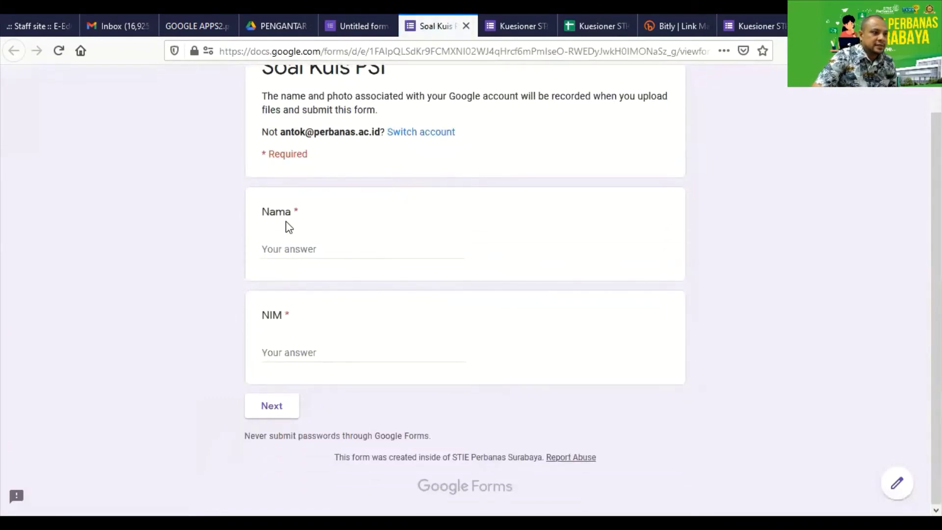
{"action": "left_click", "coordinate": [311, 243]}
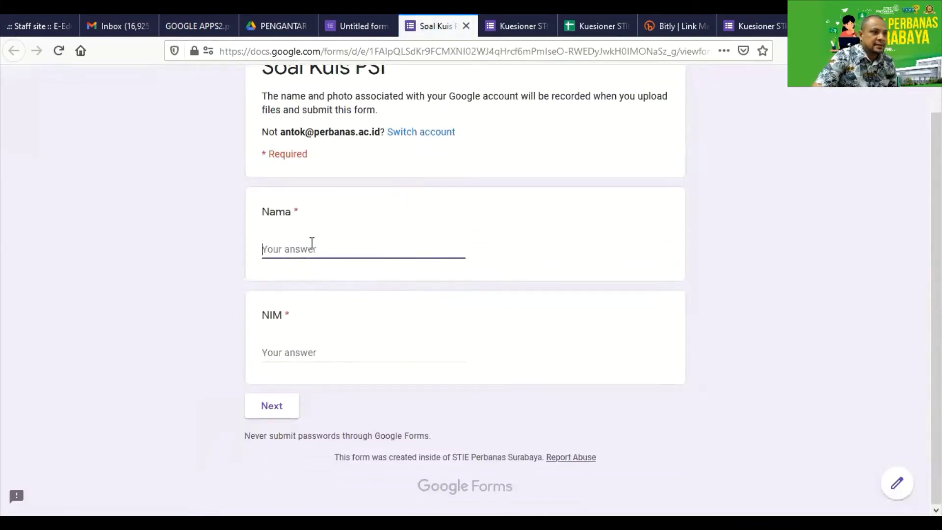
{"action": "scroll", "coordinate": [332, 226], "scroll_direction": "up", "scroll_amount": 1}
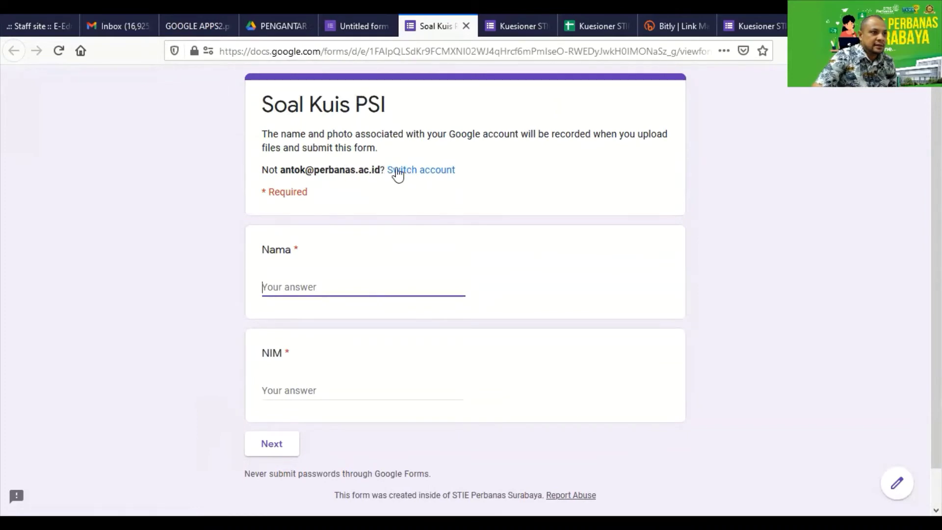
{"action": "scroll", "coordinate": [359, 277], "scroll_direction": "down", "scroll_amount": 1}
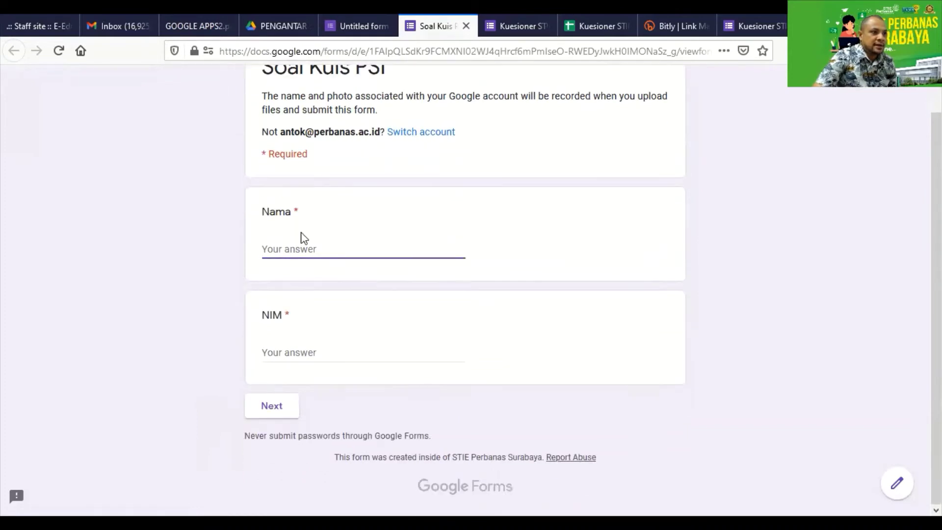
{"action": "left_click", "coordinate": [323, 255]}
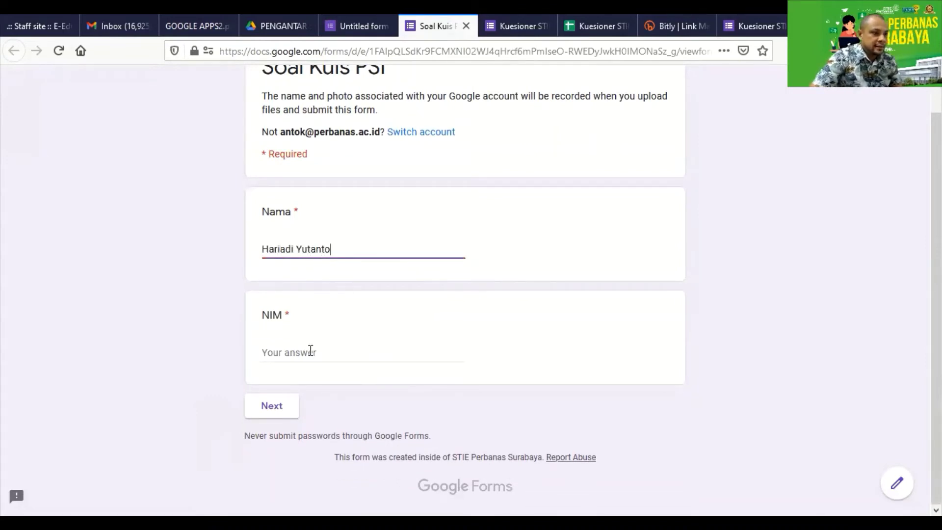
{"action": "left_click", "coordinate": [310, 350]}
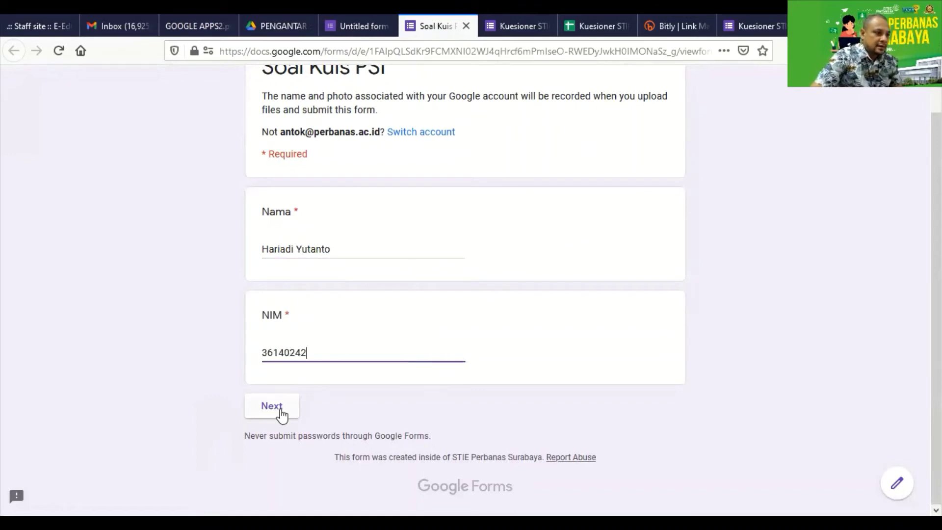
{"action": "left_click", "coordinate": [280, 411]}
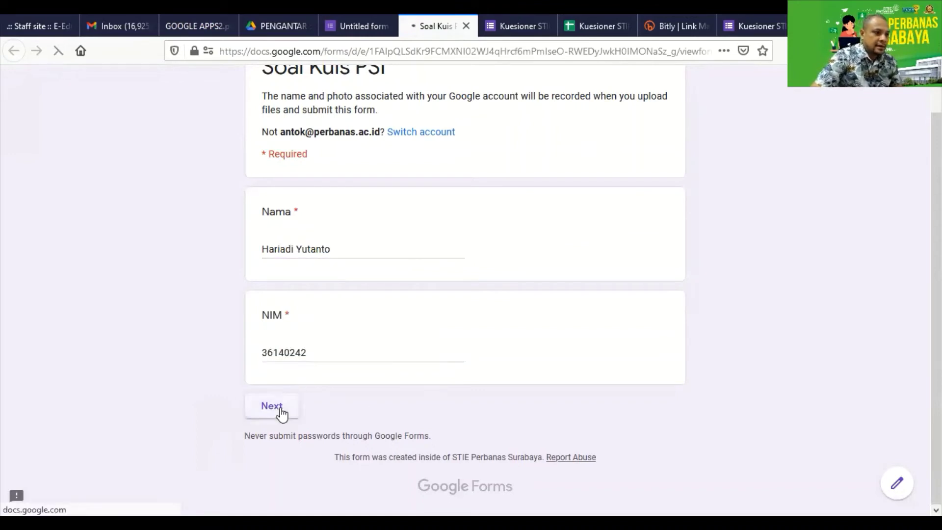
Answer Megawati for the president question and Pak de Karwo for the mayor question
{"action": "scroll", "coordinate": [294, 344], "scroll_direction": "down", "scroll_amount": 5}
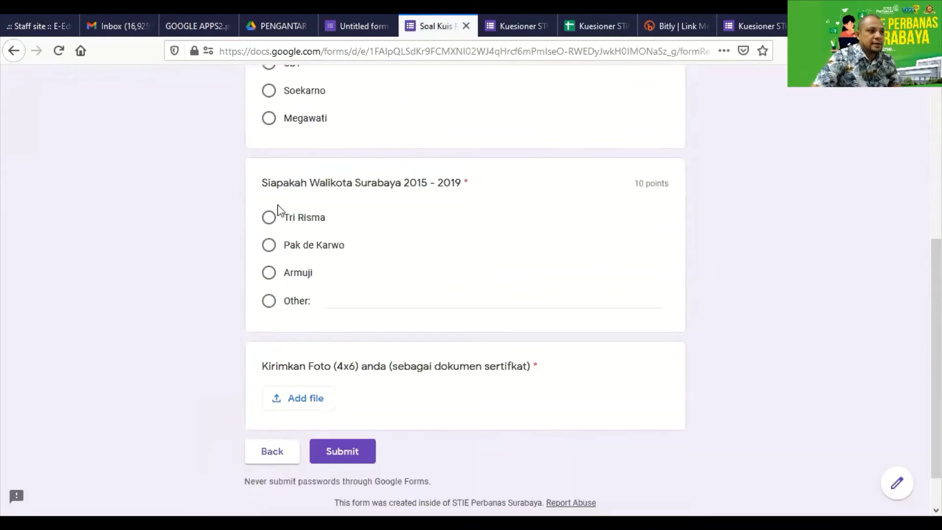
{"action": "left_click", "coordinate": [268, 118]}
{"action": "left_click", "coordinate": [269, 247]}
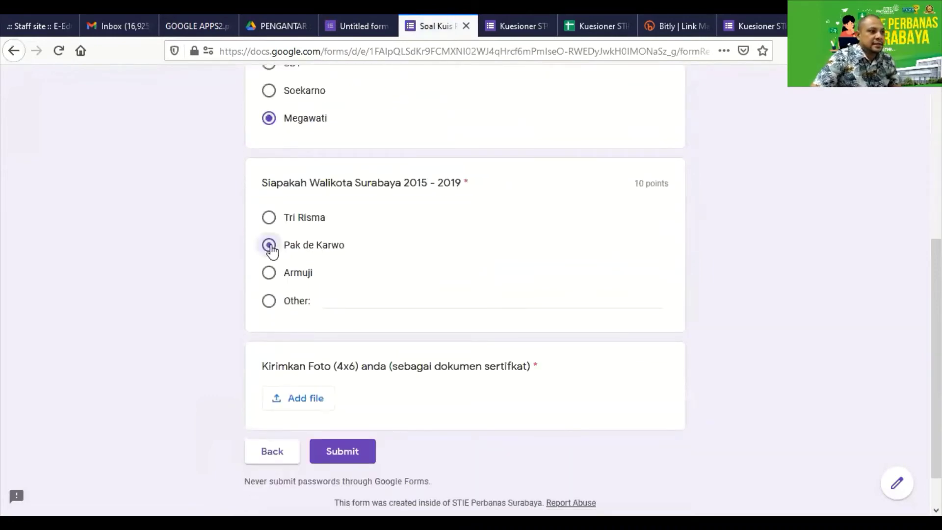
Upload Sales-Funnel.png from the computer as the requested photo and submit the quiz
{"action": "scroll", "coordinate": [347, 342], "scroll_direction": "down", "scroll_amount": 2}
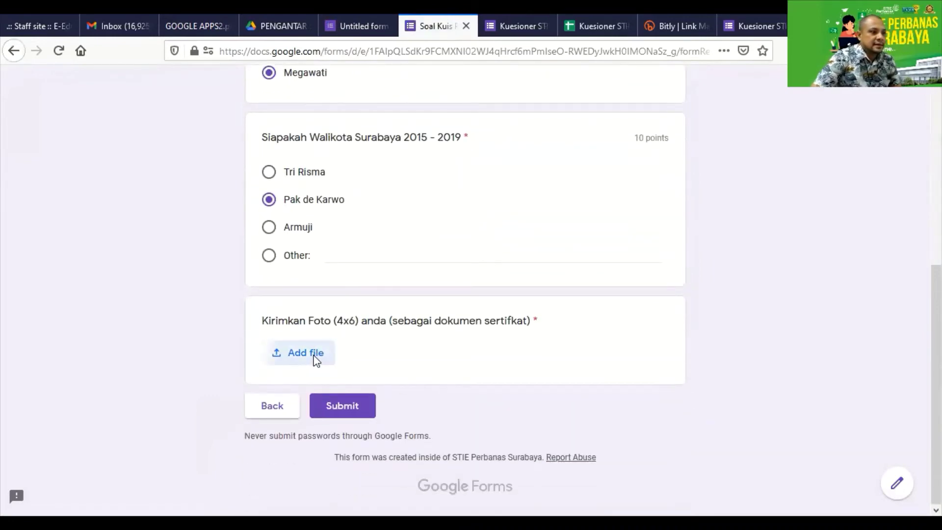
{"action": "left_click", "coordinate": [317, 359]}
{"action": "left_click", "coordinate": [443, 308]}
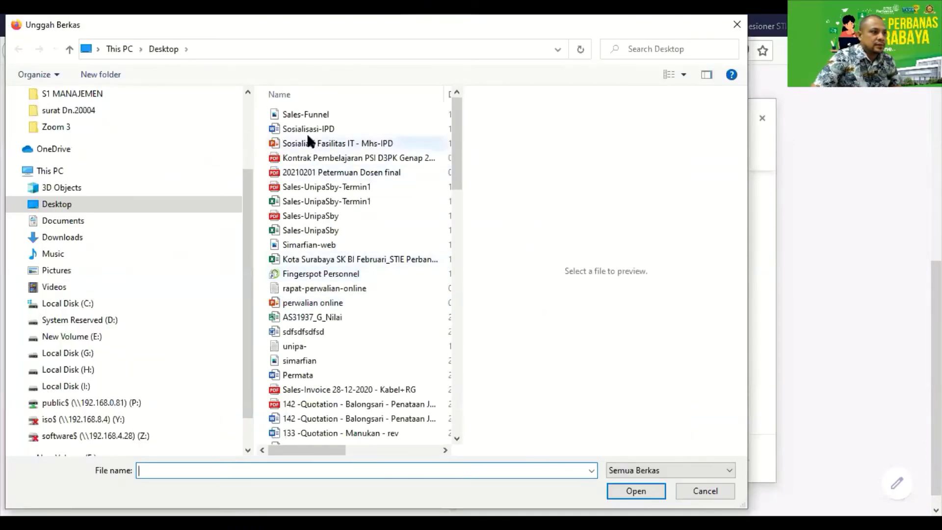
{"action": "left_click", "coordinate": [296, 113]}
{"action": "double_click", "coordinate": [297, 113]}
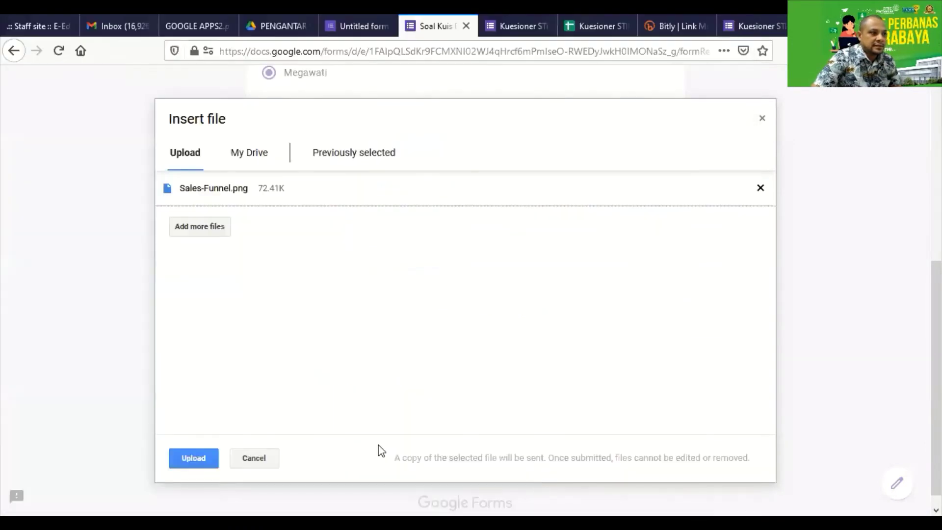
{"action": "left_click", "coordinate": [192, 461]}
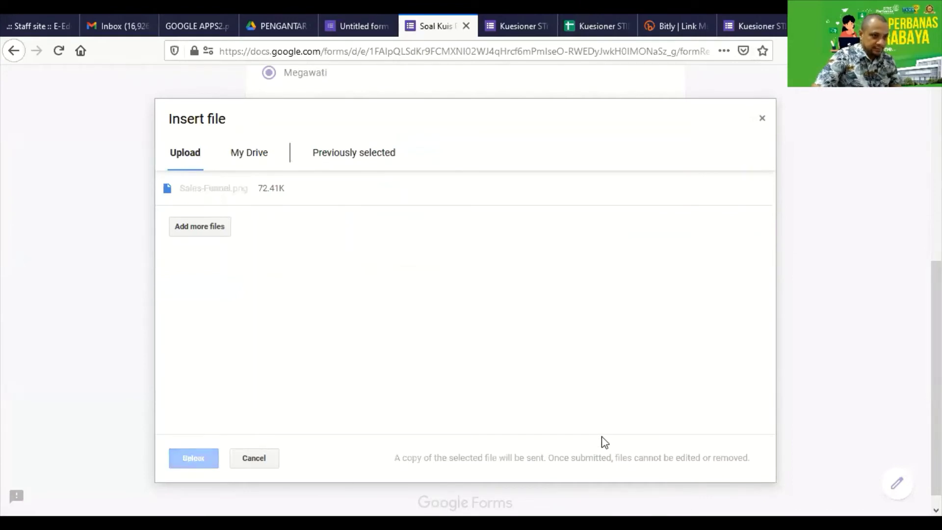
{"action": "scroll", "coordinate": [374, 277], "scroll_direction": "up", "scroll_amount": 10}
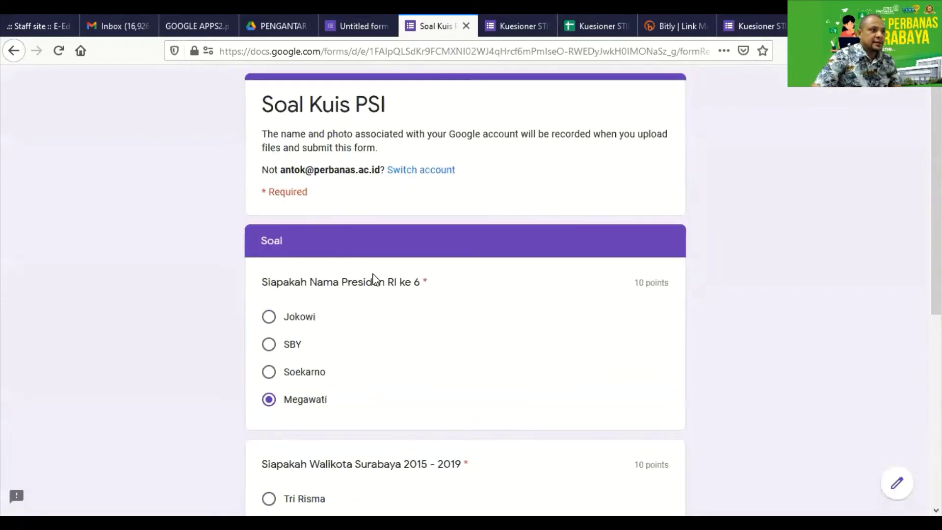
{"action": "scroll", "coordinate": [377, 343], "scroll_direction": "down", "scroll_amount": 10}
{"action": "left_click", "coordinate": [353, 407]}
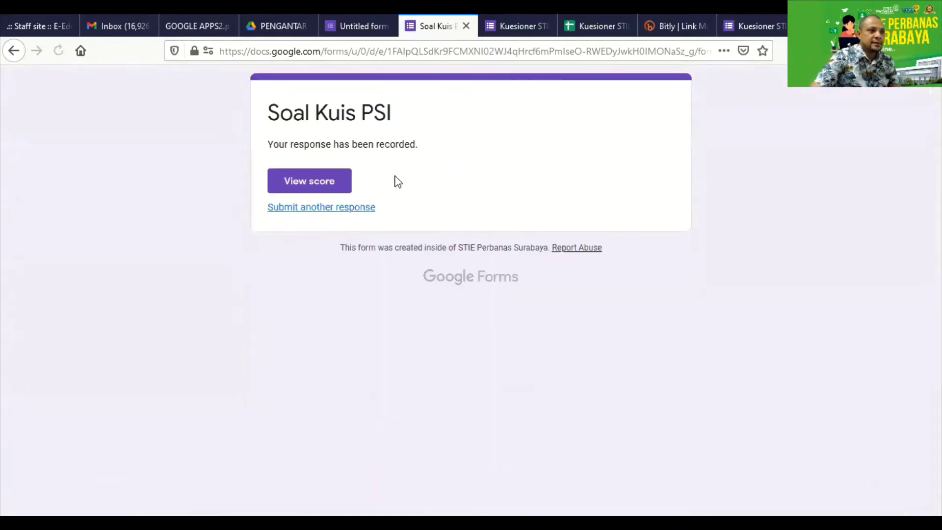
Open the score page showing 0/20, scroll the graded answers, then go back to the previous tab
{"action": "left_click", "coordinate": [319, 185]}
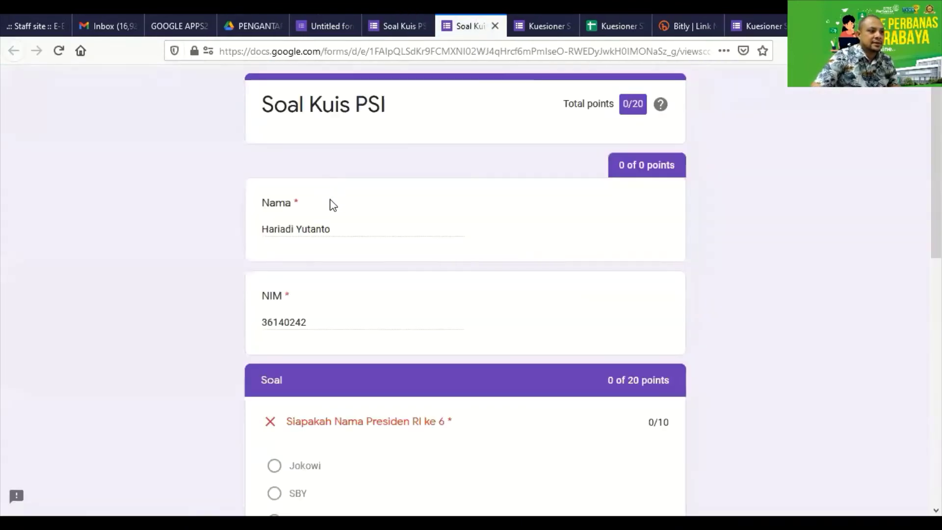
{"action": "scroll", "coordinate": [329, 201], "scroll_direction": "down", "scroll_amount": 4}
{"action": "scroll", "coordinate": [329, 199], "scroll_direction": "down", "scroll_amount": 2}
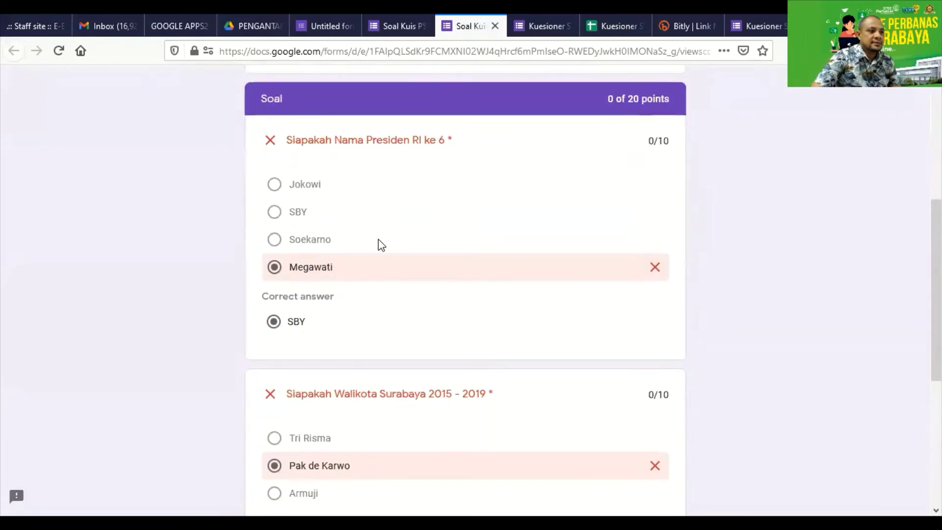
{"action": "scroll", "coordinate": [406, 277], "scroll_direction": "down", "scroll_amount": 3}
{"action": "scroll", "coordinate": [406, 278], "scroll_direction": "down", "scroll_amount": 3}
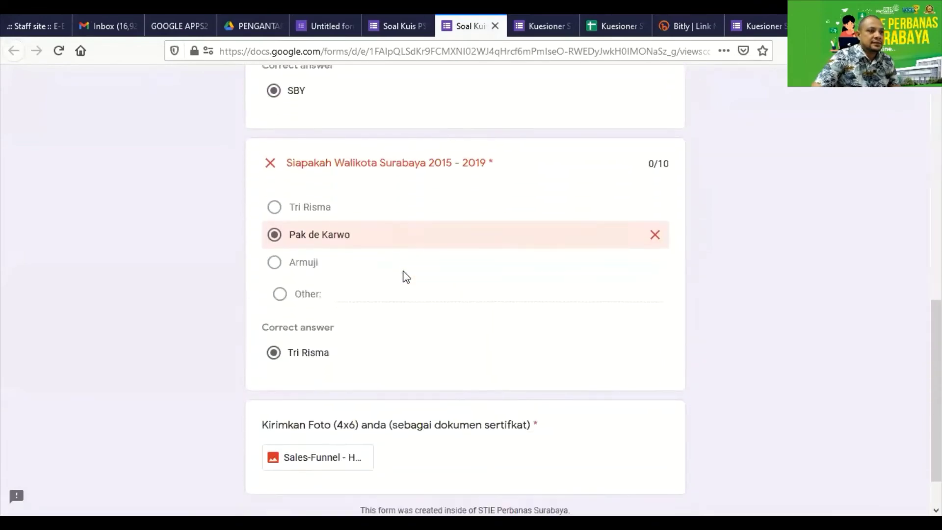
{"action": "scroll", "coordinate": [417, 298], "scroll_direction": "up", "scroll_amount": 10}
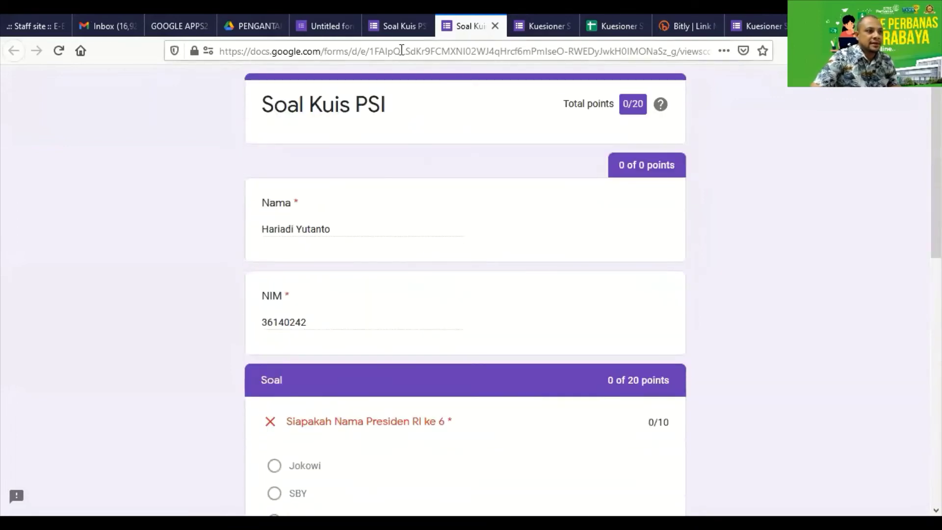
{"action": "left_click", "coordinate": [388, 30]}
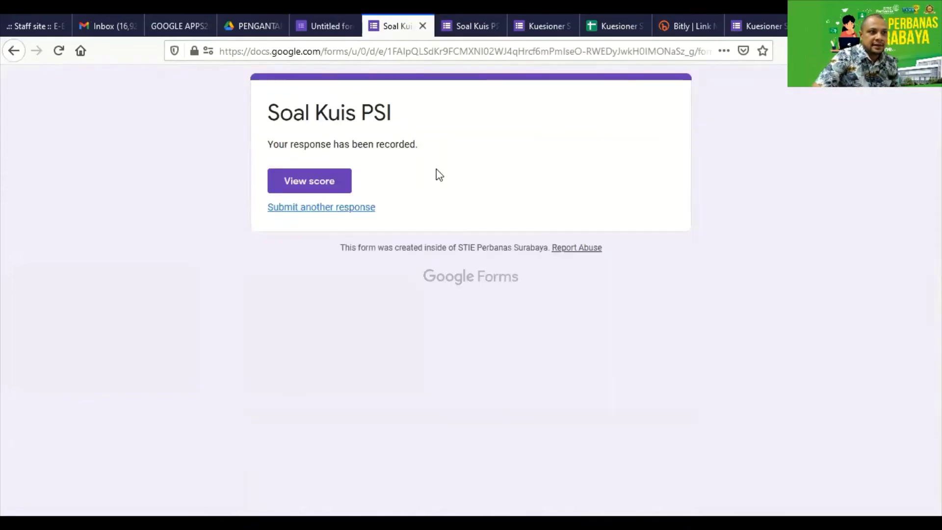
Back in the editor, copy the form's shortened forms.gle link from the Send dialog
{"action": "left_click", "coordinate": [329, 20]}
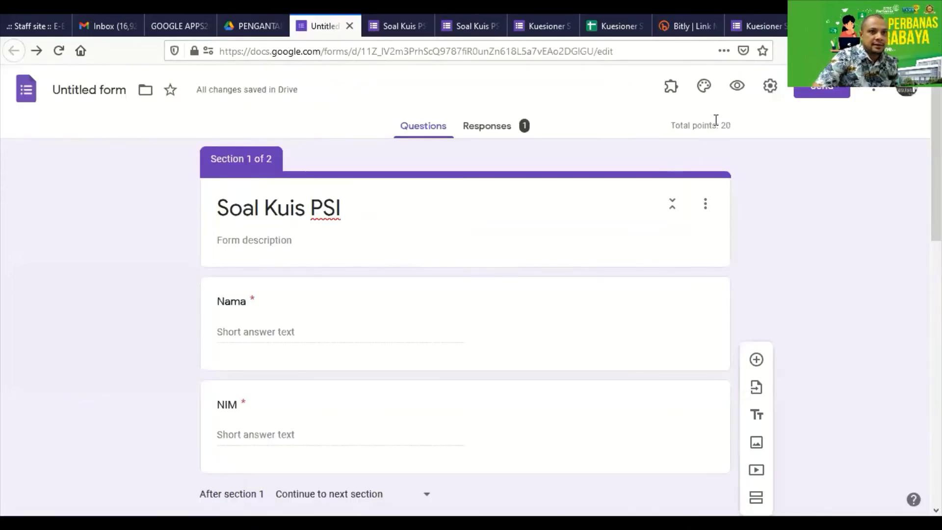
{"action": "left_click", "coordinate": [813, 93]}
{"action": "left_click", "coordinate": [410, 192]}
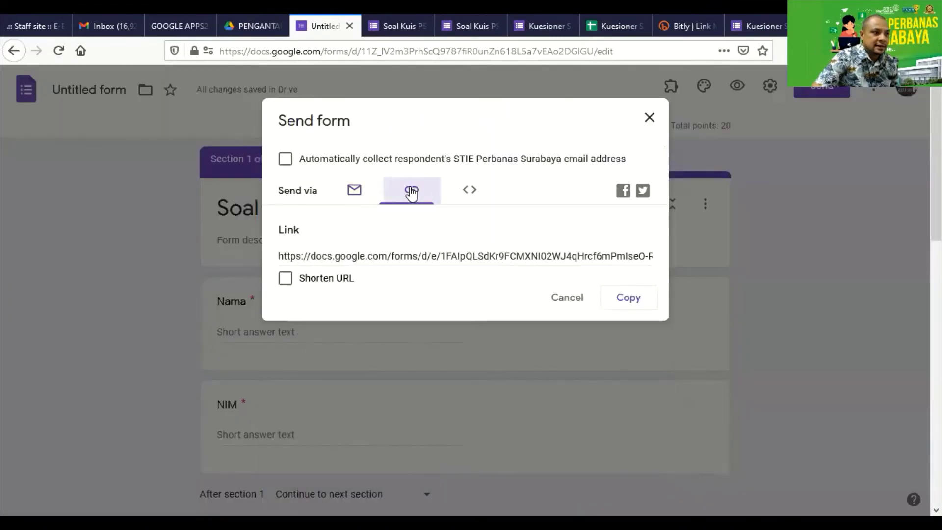
{"action": "left_click", "coordinate": [320, 276]}
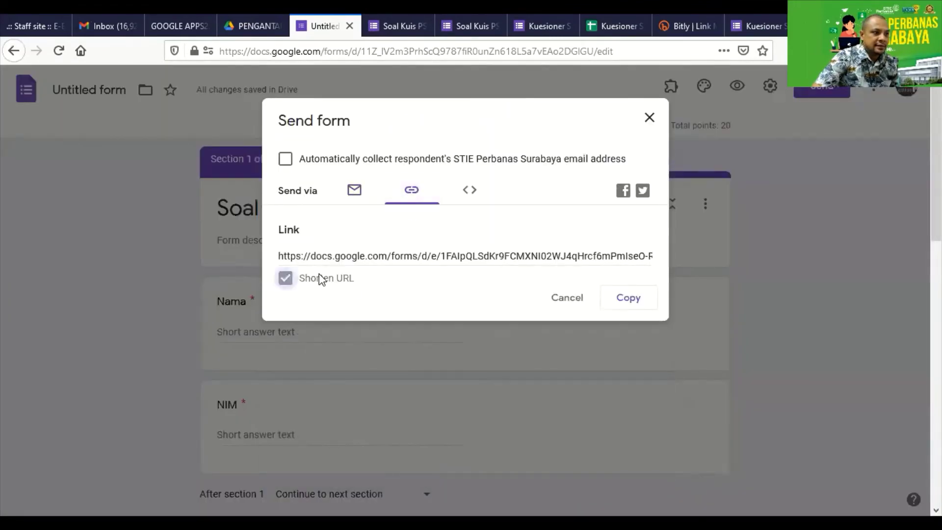
{"action": "left_click", "coordinate": [632, 303]}
{"action": "left_click", "coordinate": [649, 118]}
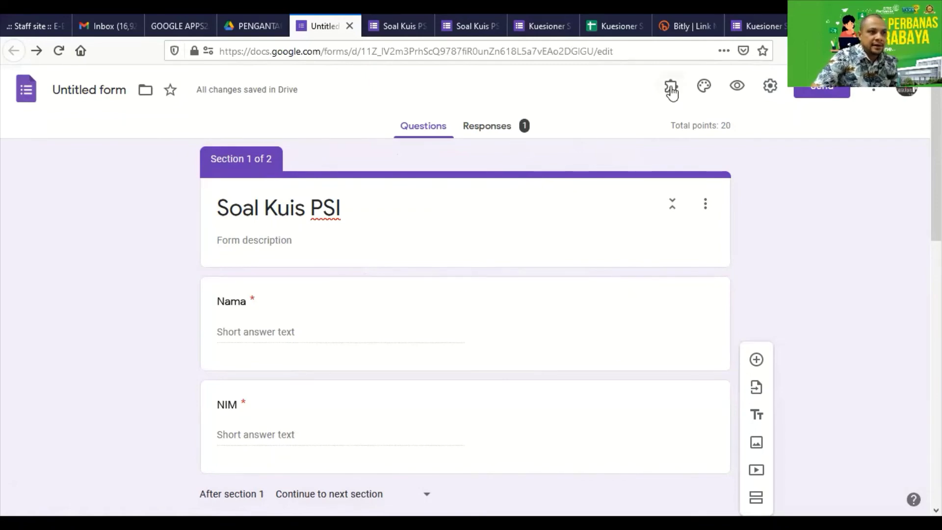
Scroll through the quiz form, then open the three-dot More menu at top right
{"action": "scroll", "coordinate": [369, 242], "scroll_direction": "down", "scroll_amount": 10}
{"action": "scroll", "coordinate": [382, 318], "scroll_direction": "down", "scroll_amount": 2}
{"action": "scroll", "coordinate": [387, 338], "scroll_direction": "up", "scroll_amount": 12}
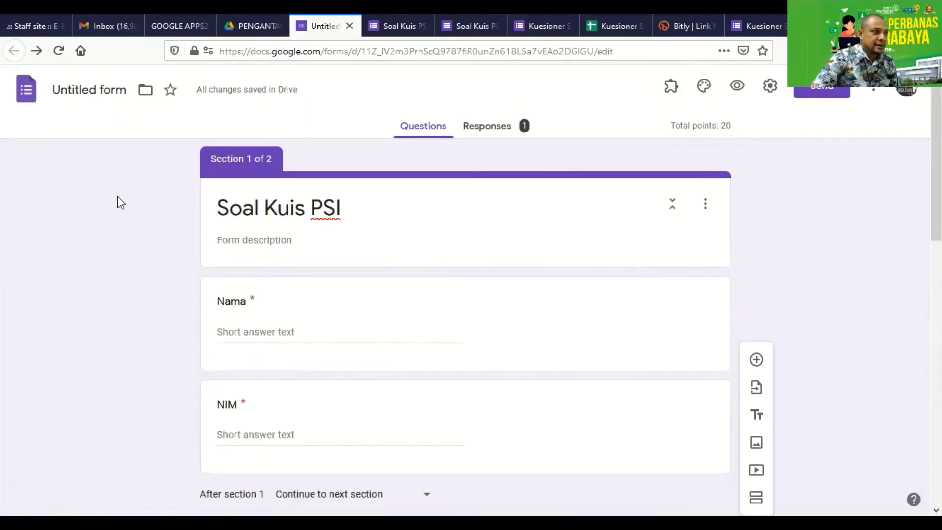
{"action": "scroll", "coordinate": [405, 302], "scroll_direction": "down", "scroll_amount": 5}
{"action": "scroll", "coordinate": [405, 304], "scroll_direction": "up", "scroll_amount": 5}
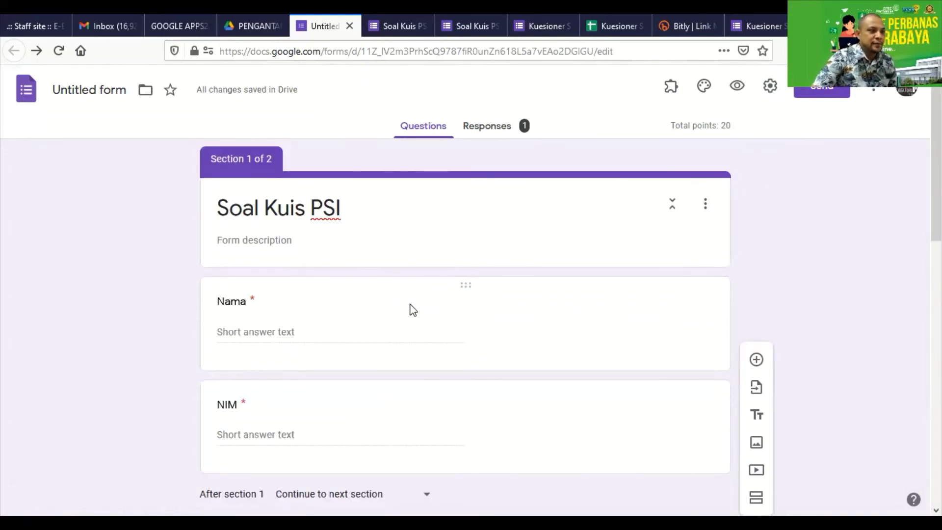
{"action": "left_click", "coordinate": [877, 91]}
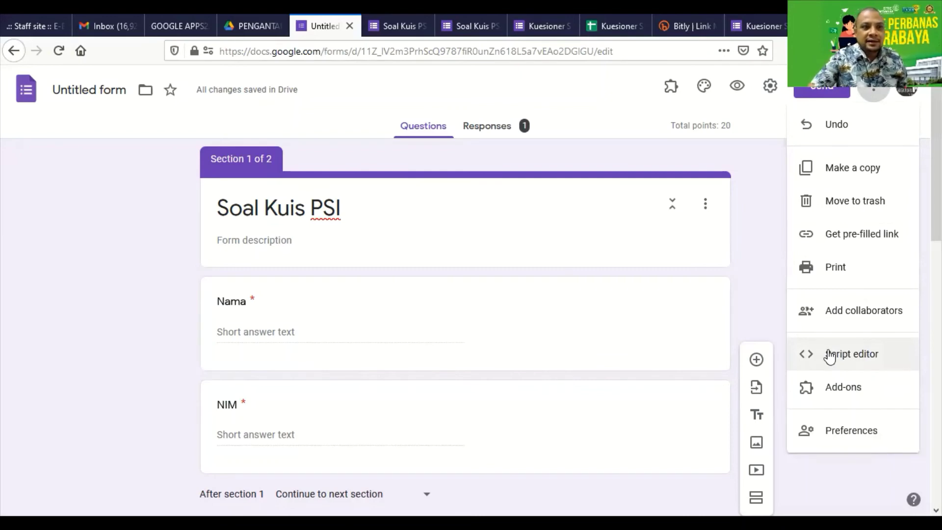
Search the Workspace Marketplace for 'form limit' and check the installed Form Limit | Response Limit | Form Close add-on
{"action": "left_click", "coordinate": [859, 388]}
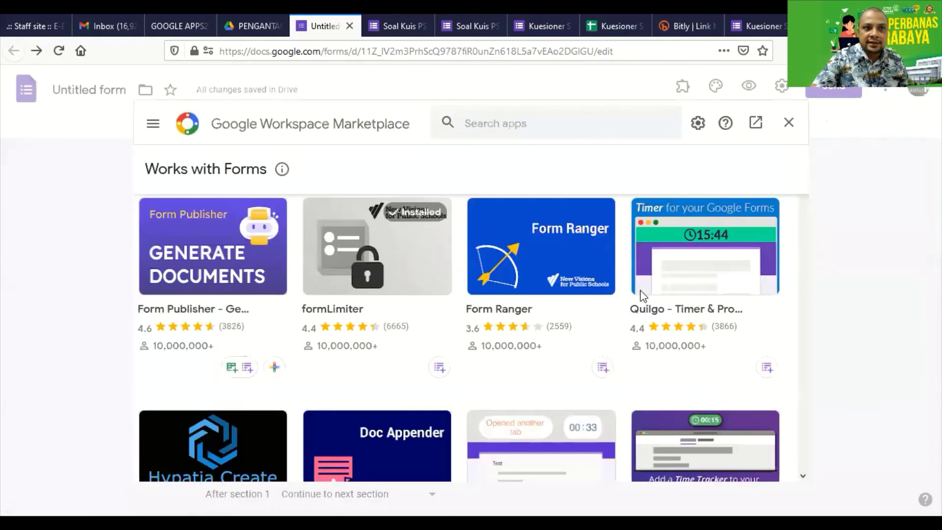
{"action": "left_click", "coordinate": [481, 125]}
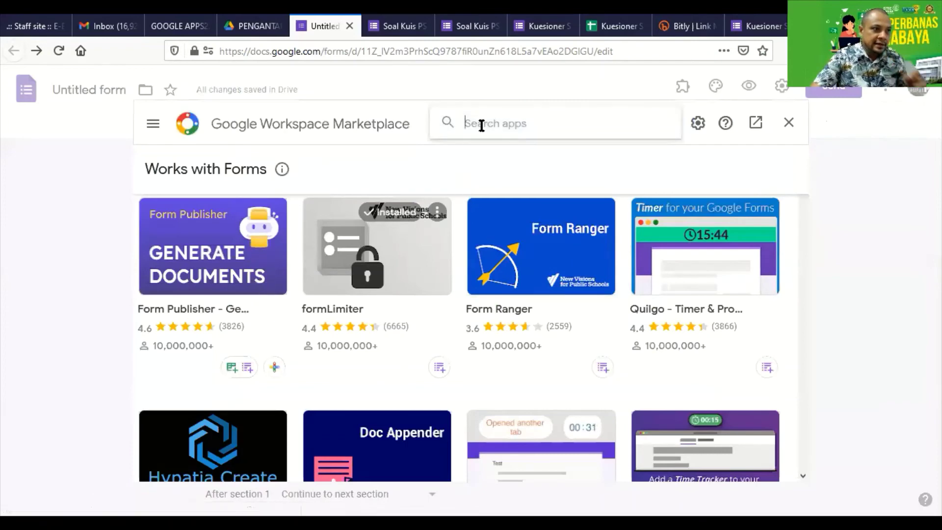
{"action": "type", "text": "form"}
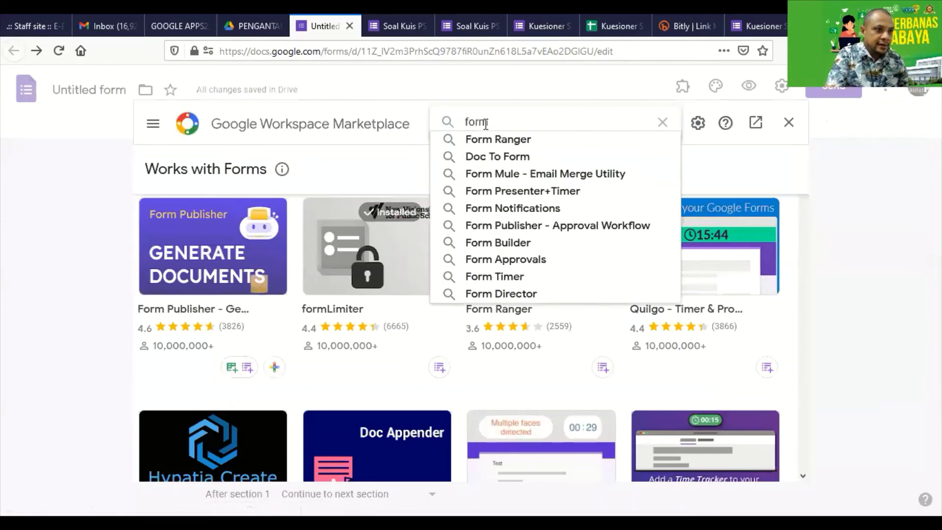
{"action": "type", "text": " limite"}
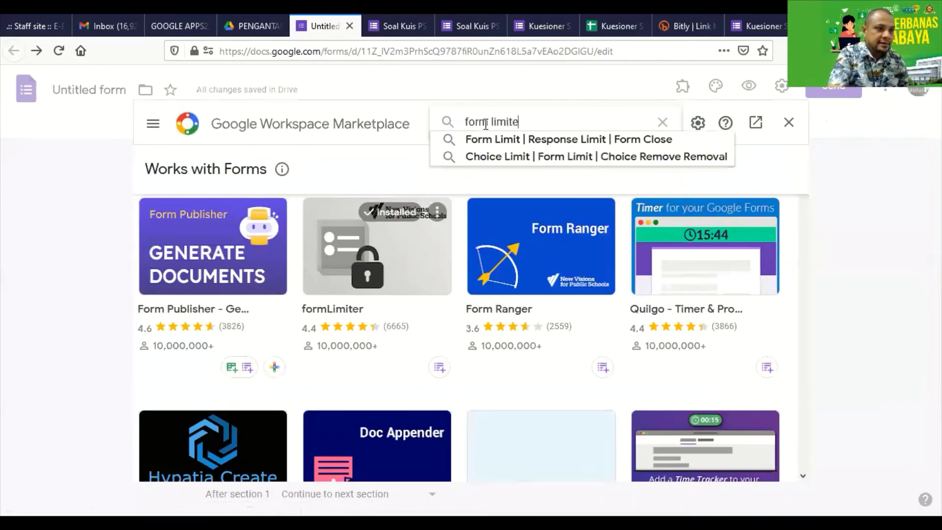
{"action": "key", "text": "BackSpace"}
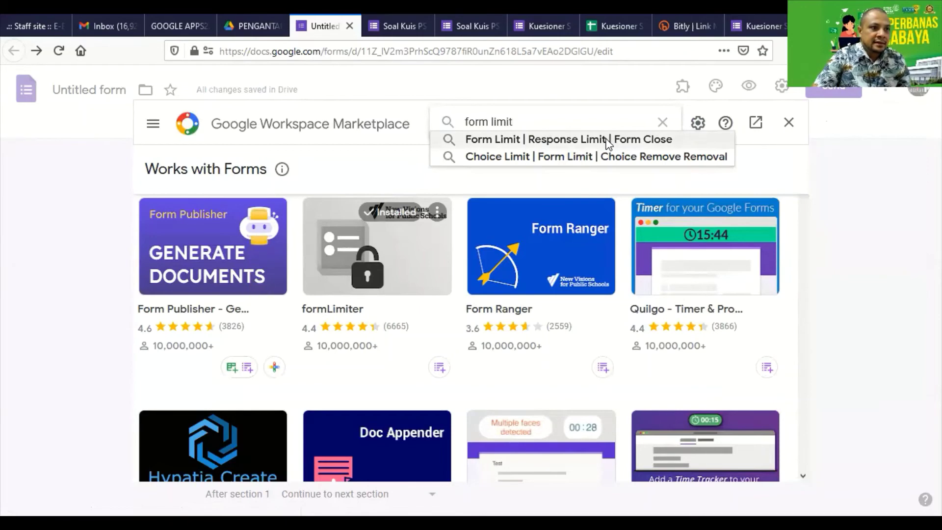
{"action": "left_click", "coordinate": [606, 139]}
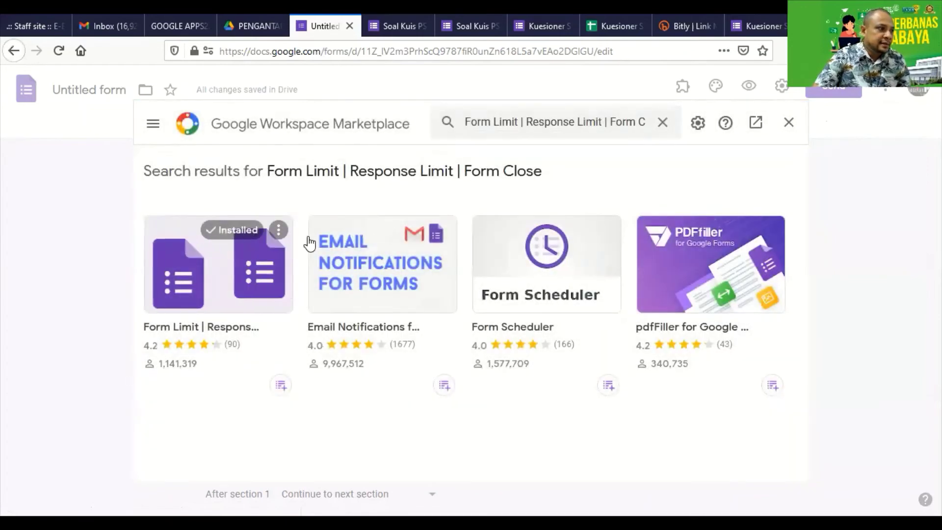
{"action": "left_click", "coordinate": [277, 231]}
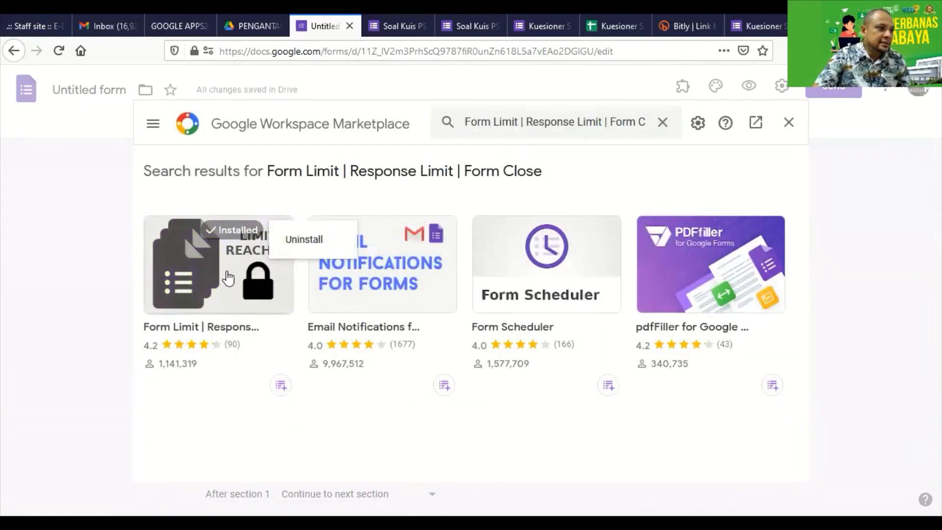
{"action": "left_click", "coordinate": [227, 273]}
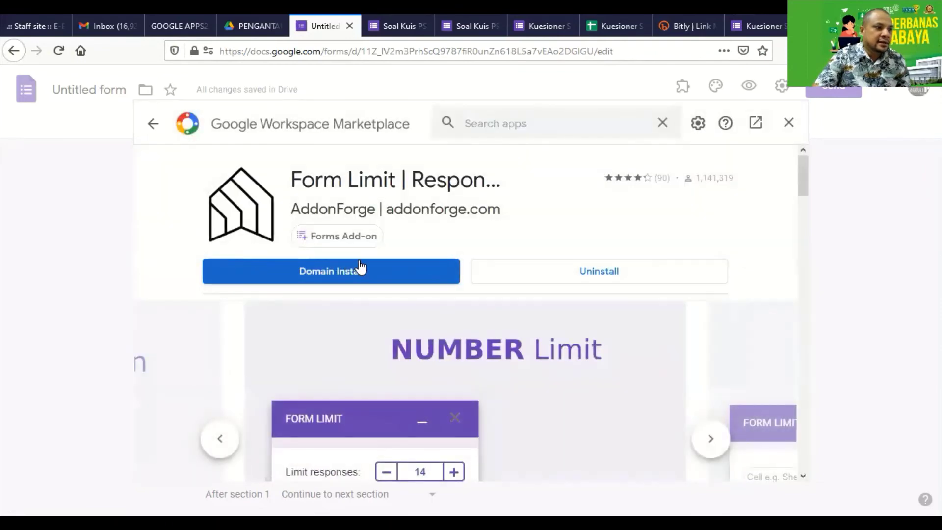
{"action": "left_click", "coordinate": [789, 123]}
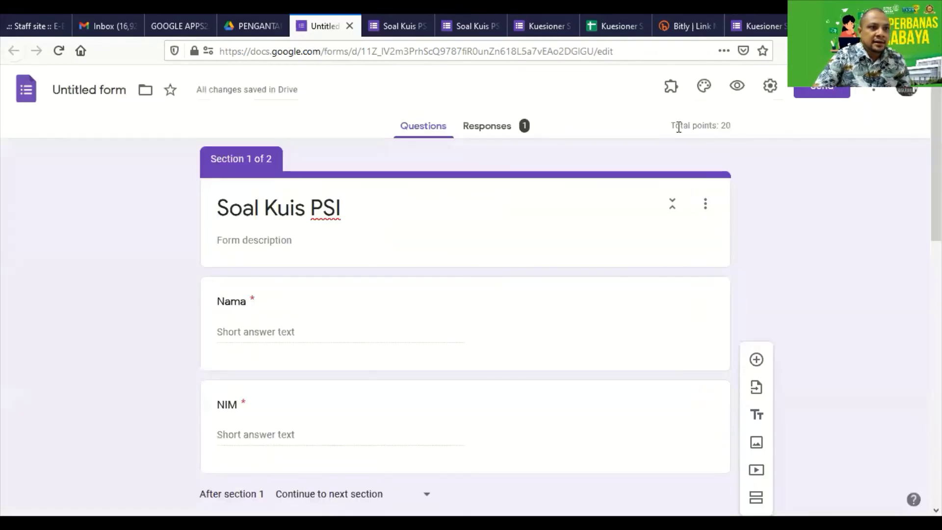
Try the Form Limit and formLimiter add-ons, then relaunch Form Limit | Response Limit | Form Close
{"action": "left_click", "coordinate": [669, 88]}
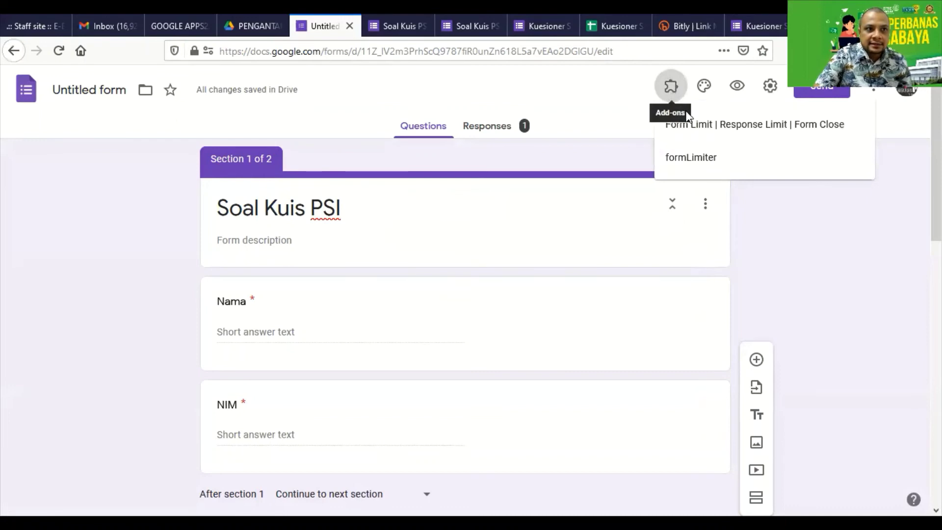
{"action": "left_click", "coordinate": [710, 130]}
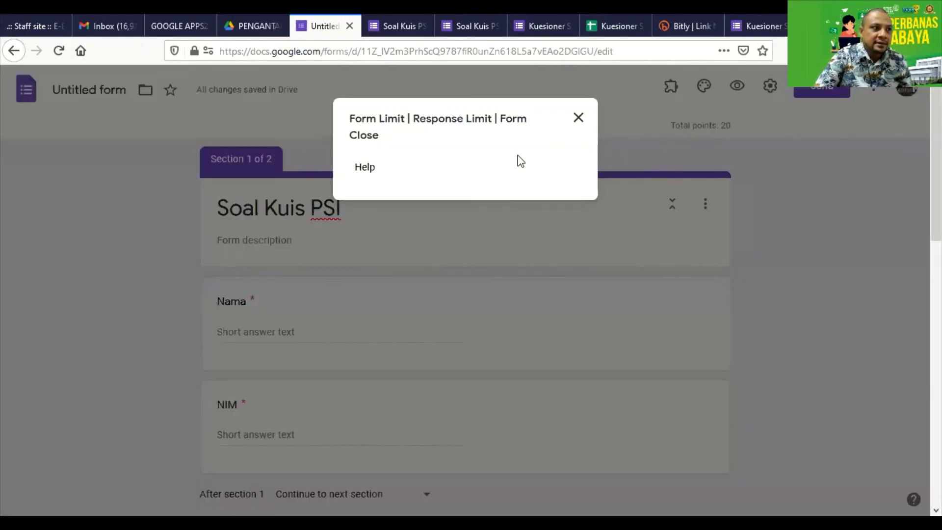
{"action": "left_click", "coordinate": [578, 117]}
{"action": "left_click", "coordinate": [690, 157]}
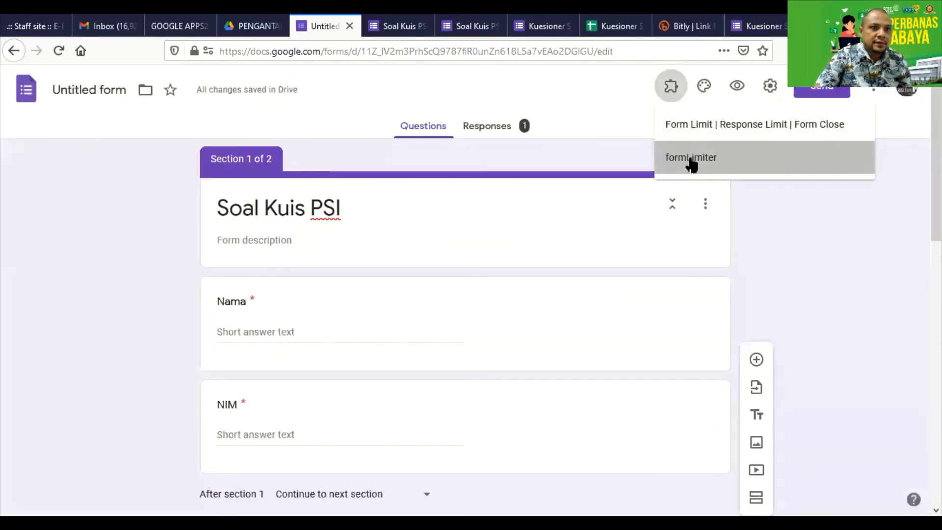
{"action": "left_click", "coordinate": [510, 118]}
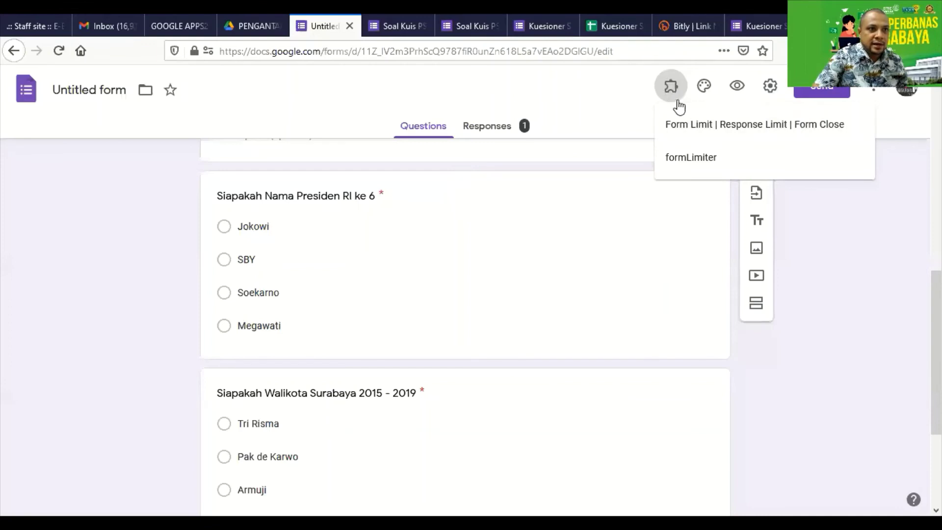
{"action": "left_click", "coordinate": [689, 129]}
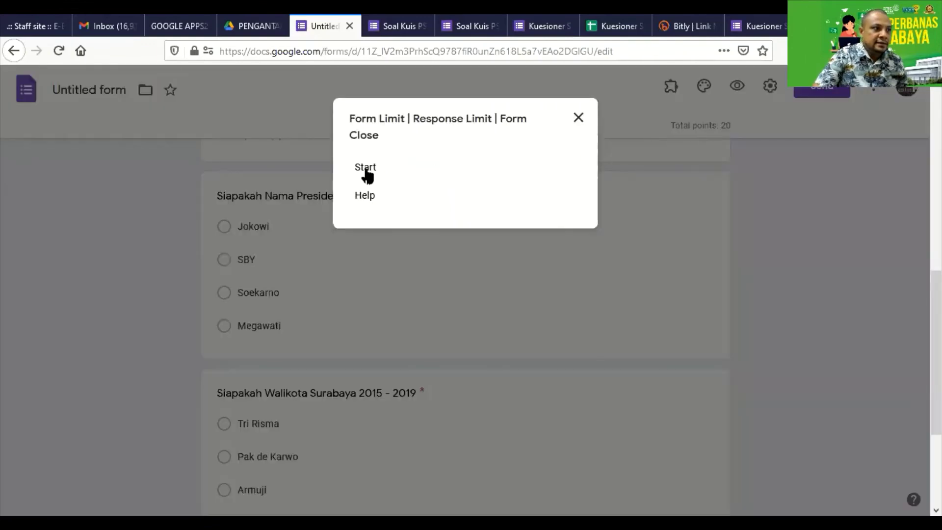
Start the Form Limit panel and open the date picker for the Activate form on date
{"action": "left_click", "coordinate": [365, 170]}
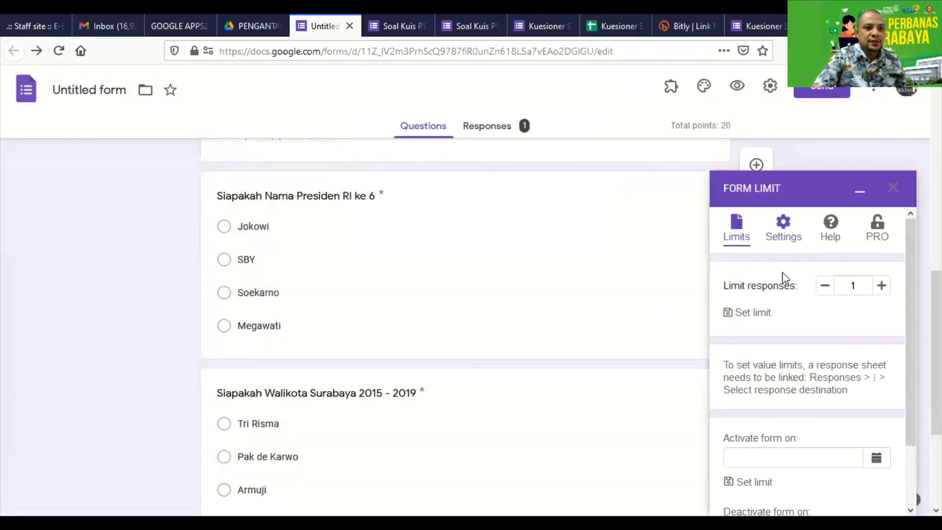
{"action": "scroll", "coordinate": [782, 269], "scroll_direction": "down", "scroll_amount": 1}
{"action": "scroll", "coordinate": [781, 270], "scroll_direction": "down", "scroll_amount": 1}
{"action": "left_click", "coordinate": [755, 385]}
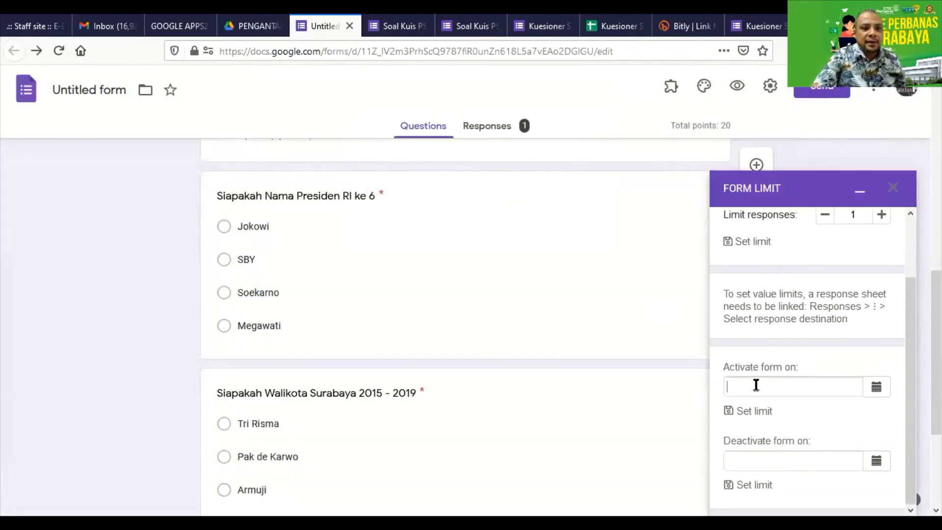
{"action": "scroll", "coordinate": [758, 383], "scroll_direction": "up", "scroll_amount": 2}
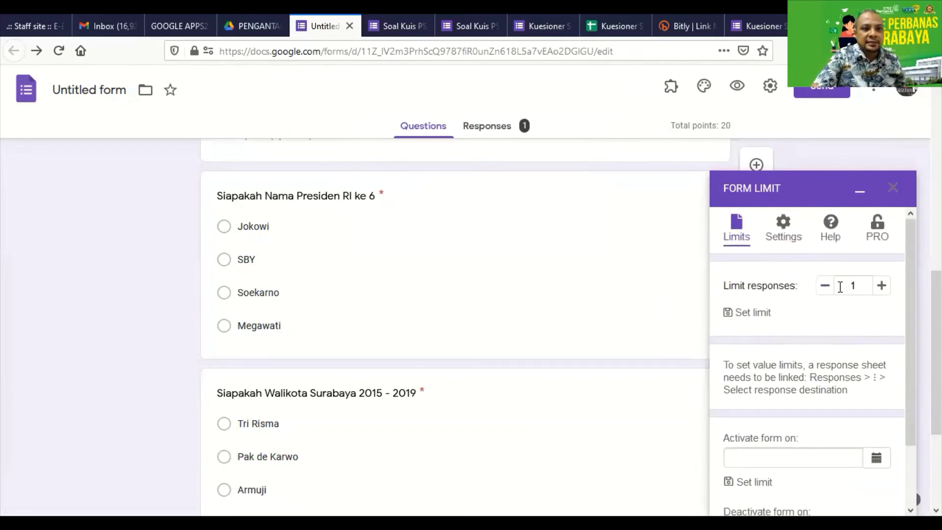
{"action": "scroll", "coordinate": [824, 305], "scroll_direction": "down", "scroll_amount": 2}
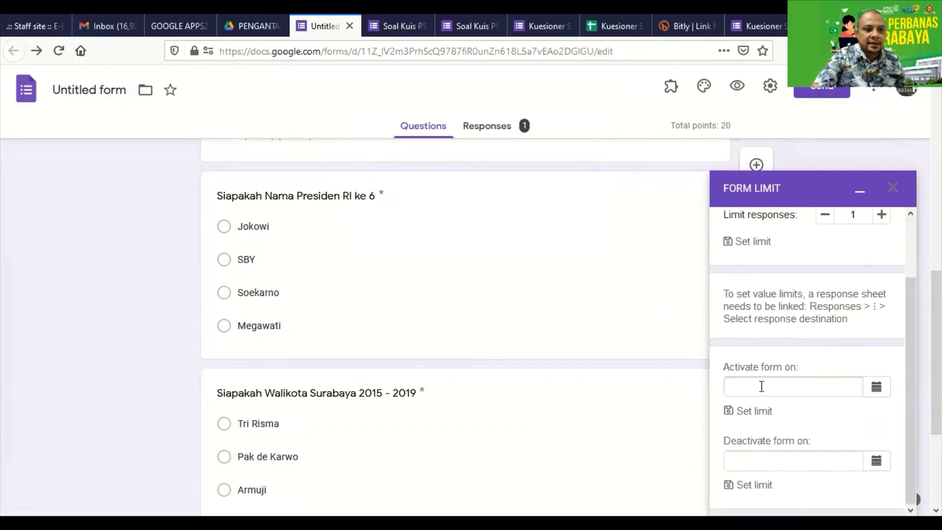
{"action": "left_click", "coordinate": [876, 390]}
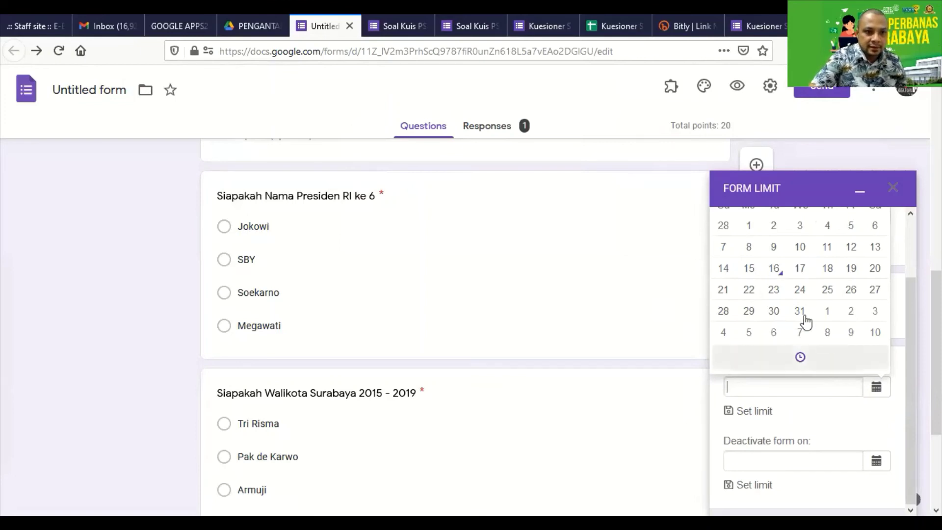
Pick the activation date and set its hour to 8 AM
{"action": "left_click", "coordinate": [771, 271]}
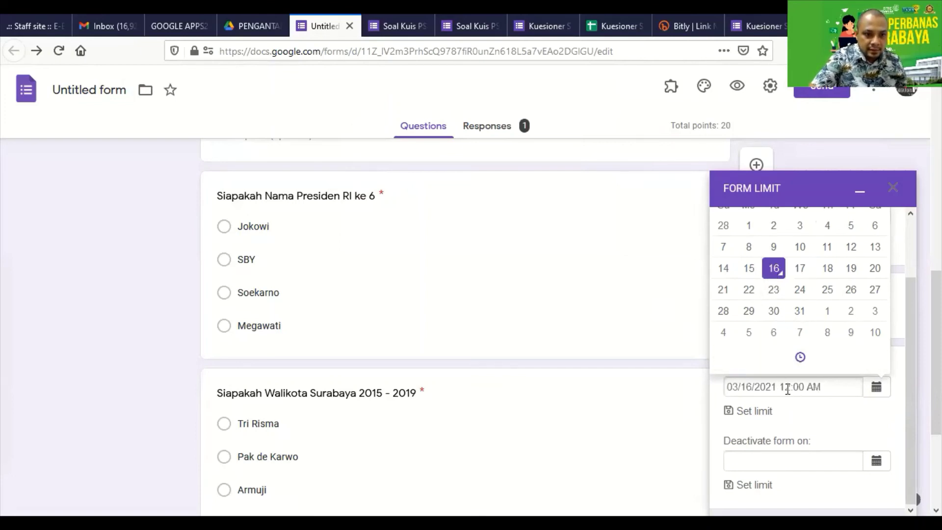
{"action": "left_click", "coordinate": [801, 361]}
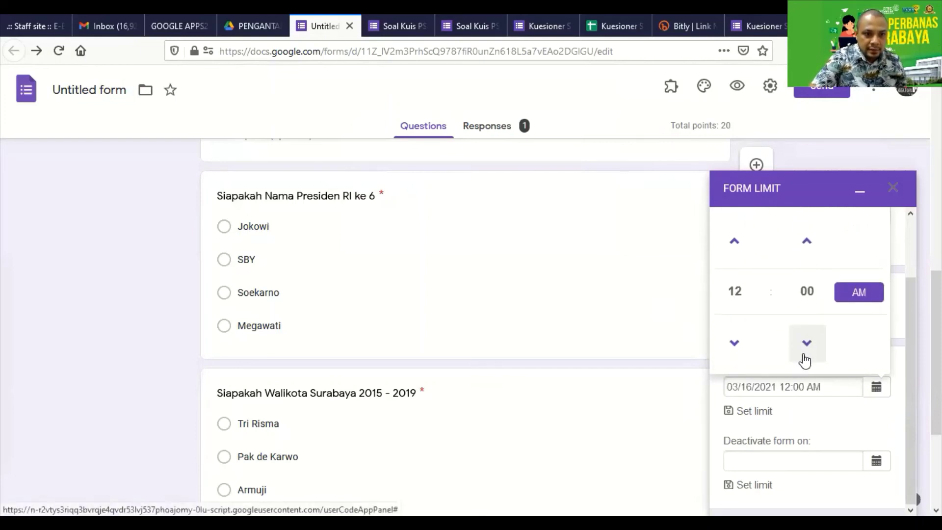
{"action": "left_click", "coordinate": [736, 349]}
{"action": "left_click", "coordinate": [739, 352]}
{"action": "left_click", "coordinate": [740, 353]}
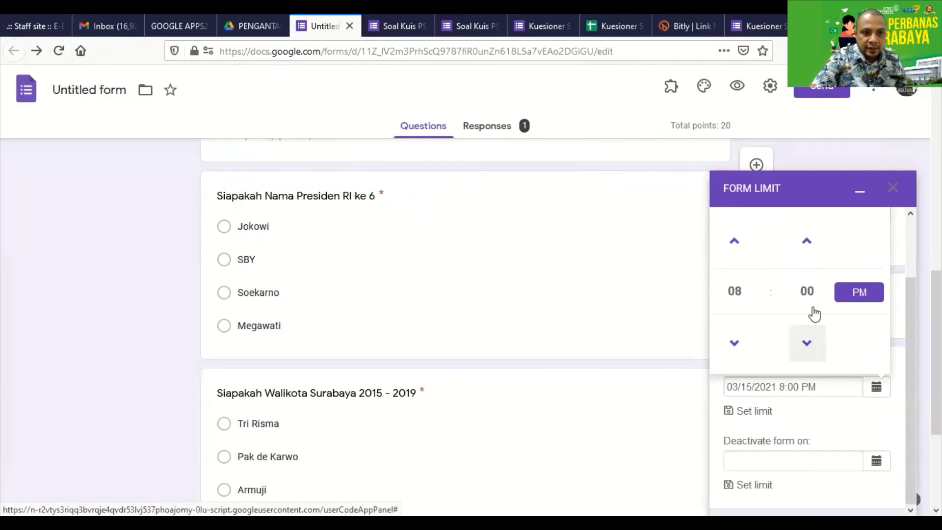
{"action": "left_click", "coordinate": [852, 303]}
Raise the activation minutes to 20 so activation reads 03/15/2021 8:20 AM
{"action": "left_click", "coordinate": [807, 241]}
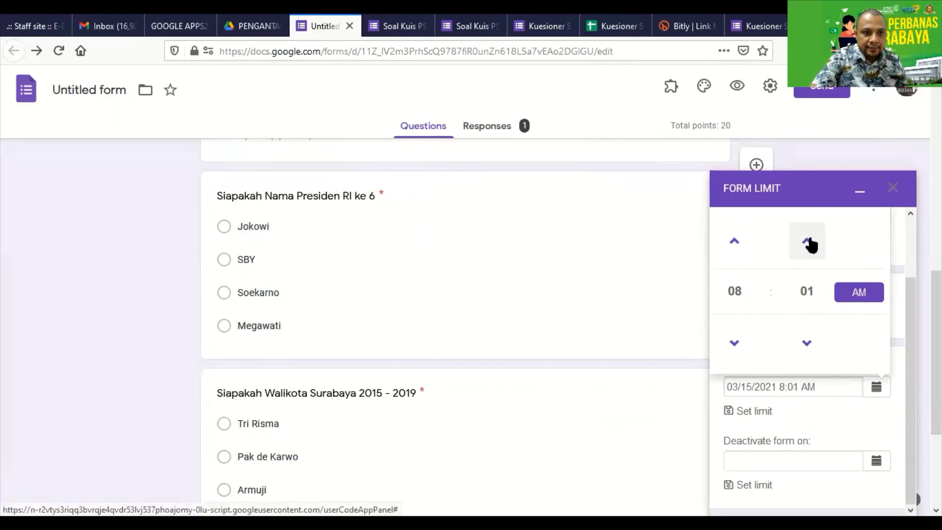
{"action": "left_click", "coordinate": [806, 241]}
{"action": "left_click", "coordinate": [807, 241]}
{"action": "left_click", "coordinate": [808, 242]}
{"action": "left_click", "coordinate": [808, 242]}
{"action": "left_click", "coordinate": [808, 243]}
{"action": "left_click", "coordinate": [808, 244]}
{"action": "left_click", "coordinate": [808, 243]}
{"action": "left_click", "coordinate": [808, 243]}
{"action": "left_click", "coordinate": [809, 243]}
{"action": "left_click", "coordinate": [809, 244]}
{"action": "left_click", "coordinate": [808, 243]}
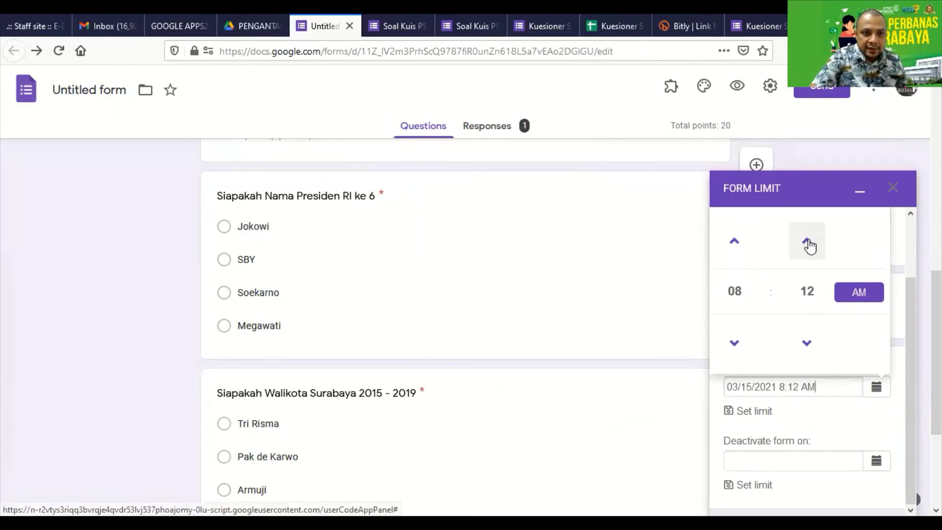
{"action": "left_click", "coordinate": [809, 244]}
{"action": "left_click", "coordinate": [808, 244]}
{"action": "left_click", "coordinate": [809, 243]}
{"action": "left_click", "coordinate": [808, 244]}
{"action": "left_click", "coordinate": [808, 243]}
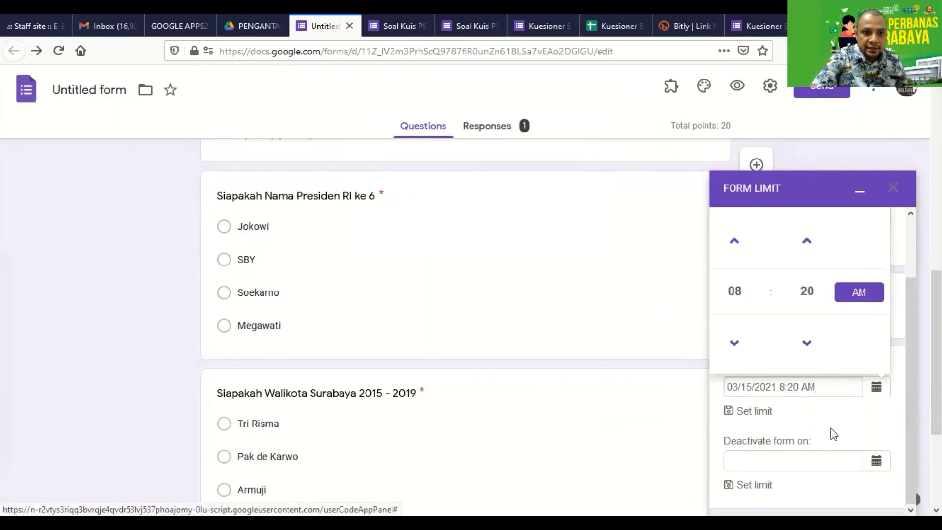
{"action": "left_click", "coordinate": [827, 460]}
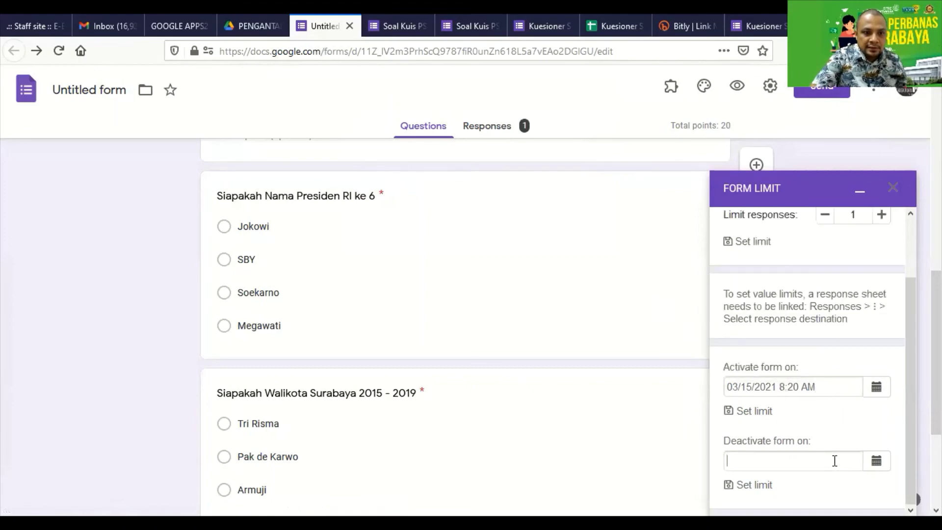
Set the deactivation hour to 9 for 03/16/2021
{"action": "left_click", "coordinate": [877, 461]}
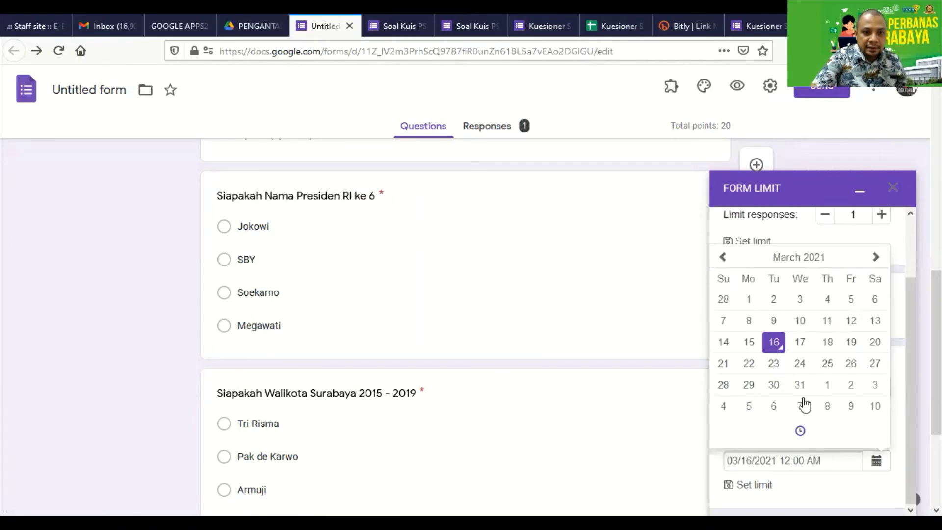
{"action": "left_click", "coordinate": [799, 432]}
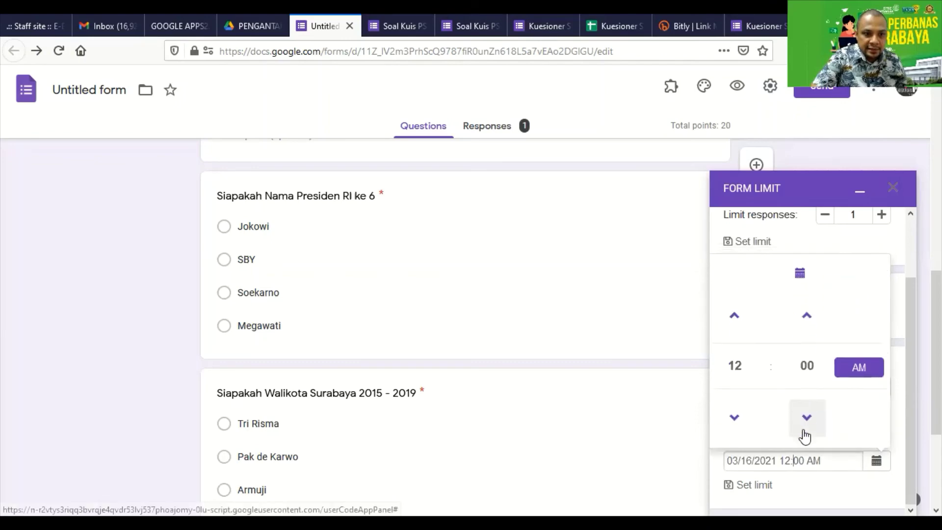
{"action": "left_click", "coordinate": [735, 316]}
{"action": "left_click", "coordinate": [734, 317]}
{"action": "left_click", "coordinate": [734, 316]}
{"action": "left_click", "coordinate": [735, 317]}
{"action": "left_click", "coordinate": [734, 316]}
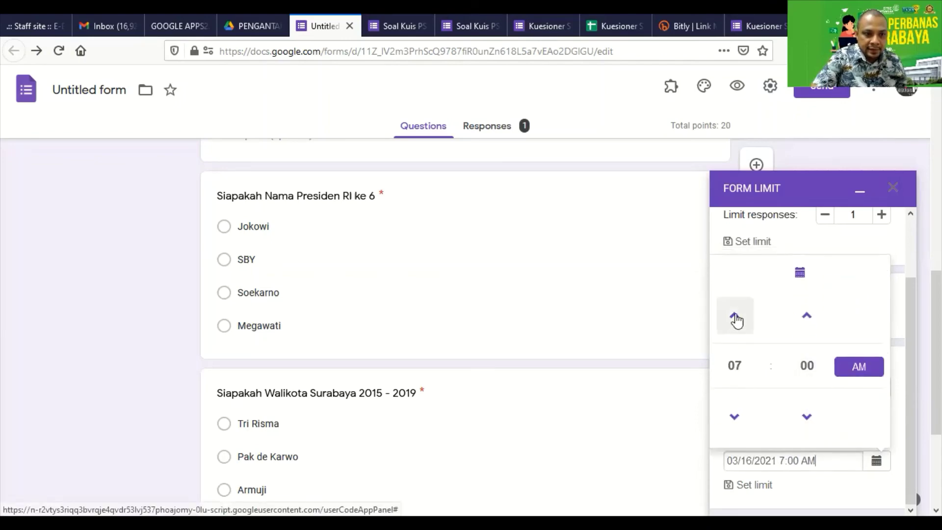
Raise the deactivation minutes to 20 so it reads 03/16/2021 9:20 AM
{"action": "left_click", "coordinate": [815, 323]}
{"action": "left_click", "coordinate": [815, 323]}
{"action": "left_click", "coordinate": [816, 323]}
{"action": "left_click", "coordinate": [811, 324]}
{"action": "left_click", "coordinate": [812, 324]}
{"action": "left_click", "coordinate": [812, 323]}
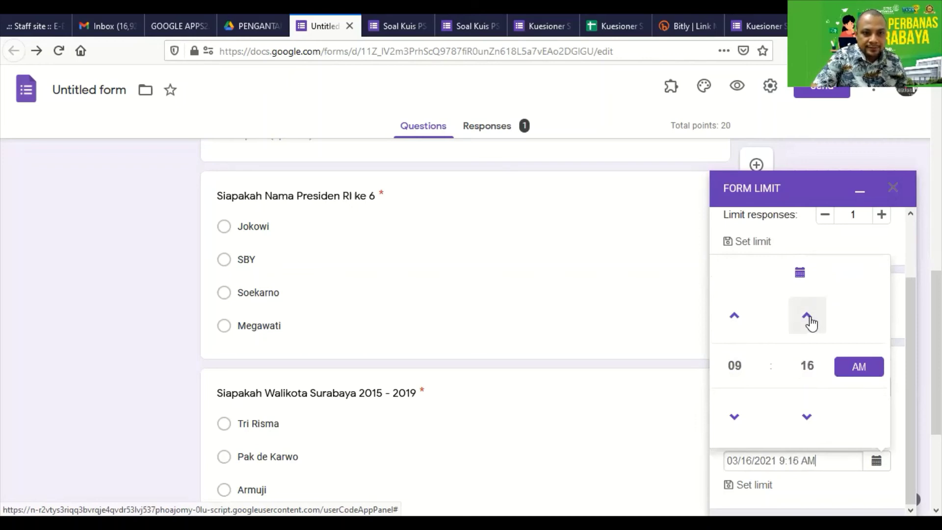
{"action": "left_click", "coordinate": [810, 323]}
{"action": "left_click", "coordinate": [810, 324]}
{"action": "left_click", "coordinate": [810, 324]}
{"action": "left_click", "coordinate": [810, 323]}
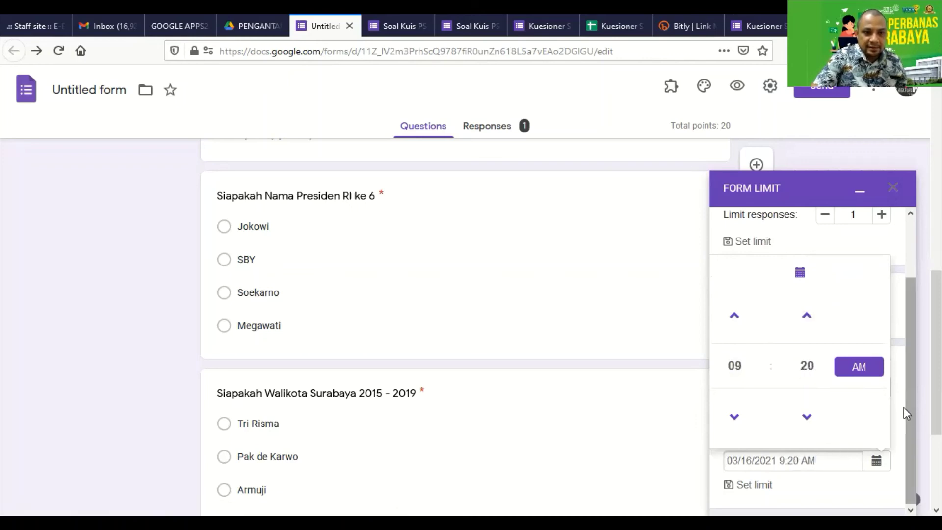
{"action": "left_click", "coordinate": [850, 489]}
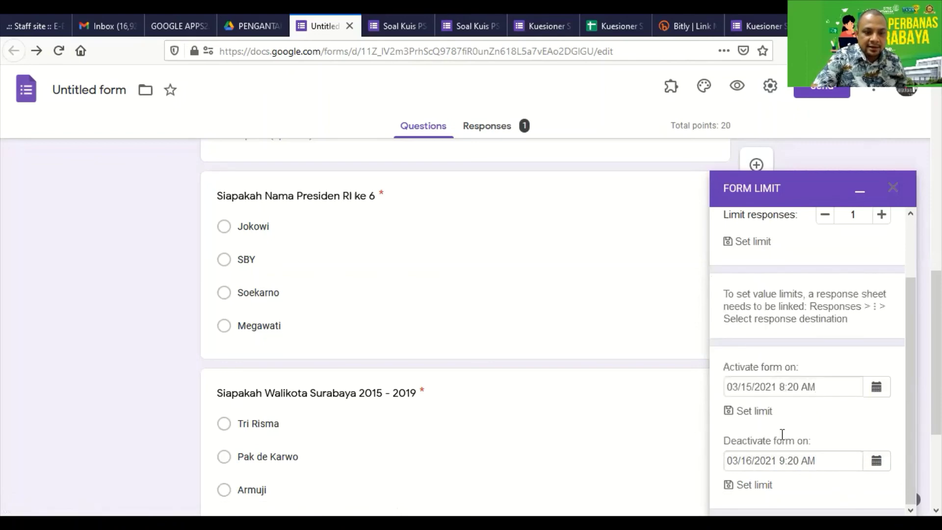
{"action": "scroll", "coordinate": [780, 402], "scroll_direction": "down", "scroll_amount": 3}
{"action": "scroll", "coordinate": [804, 341], "scroll_direction": "up", "scroll_amount": 2}
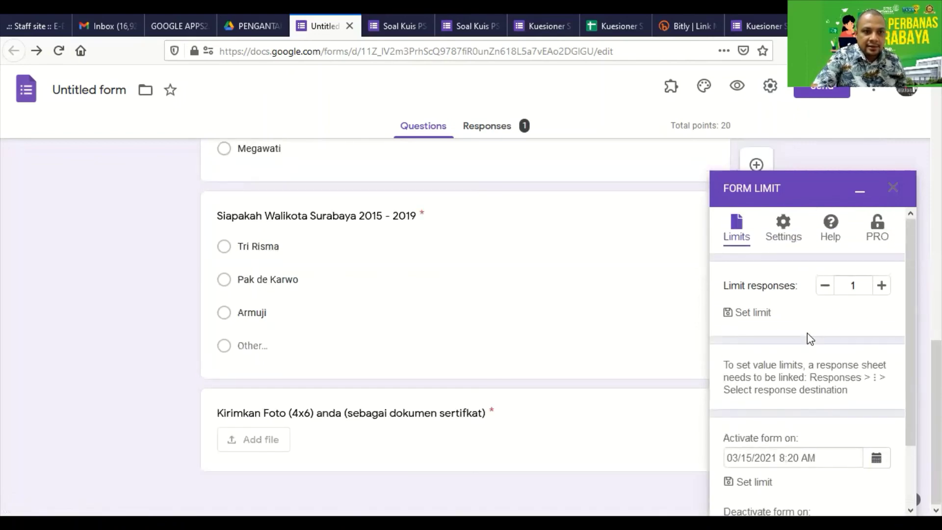
{"action": "scroll", "coordinate": [808, 334], "scroll_direction": "down", "scroll_amount": 2}
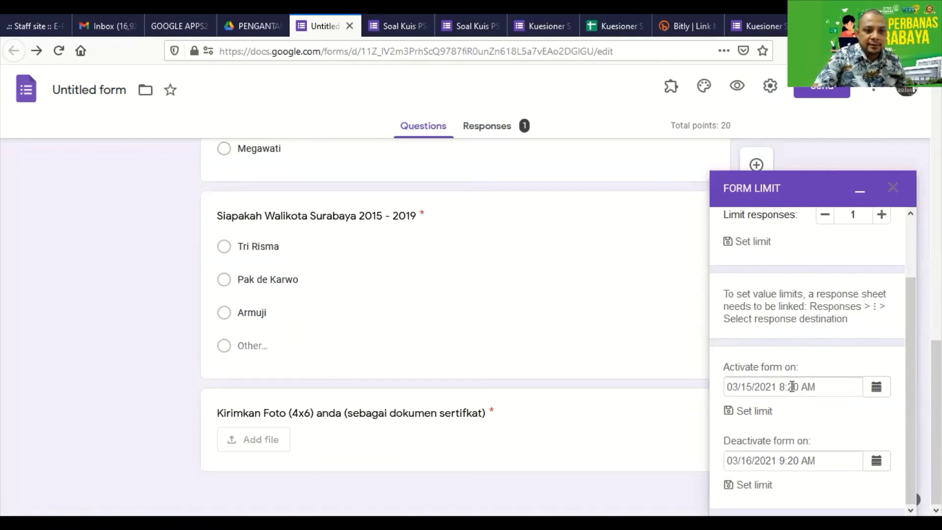
Dismiss the PRO upgrade notice and move the activation time to 8:25 AM
{"action": "left_click", "coordinate": [764, 413]}
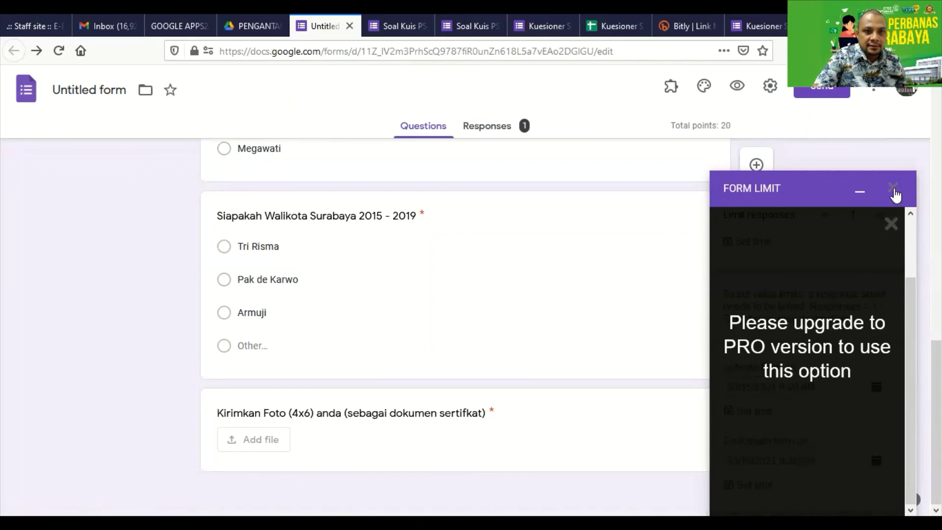
{"action": "left_click", "coordinate": [891, 224]}
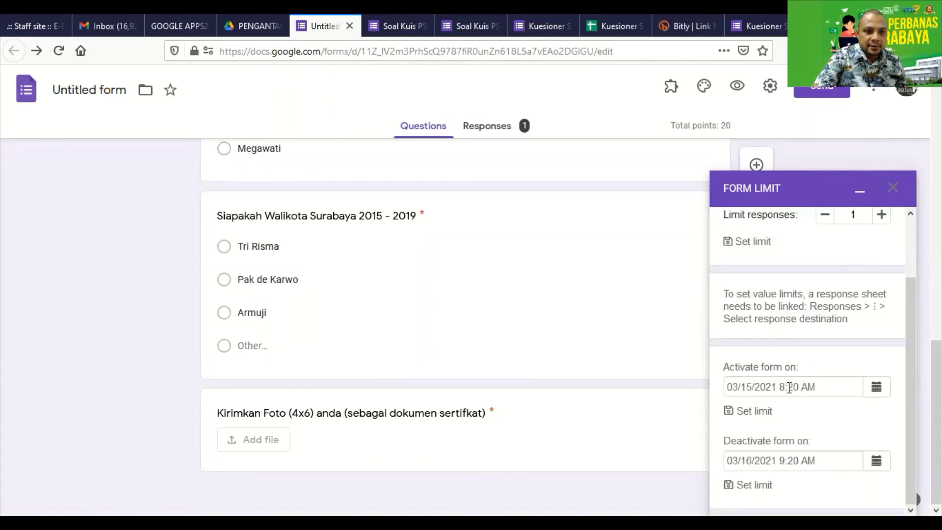
{"action": "left_click", "coordinate": [822, 386]}
{"action": "left_click", "coordinate": [876, 387]}
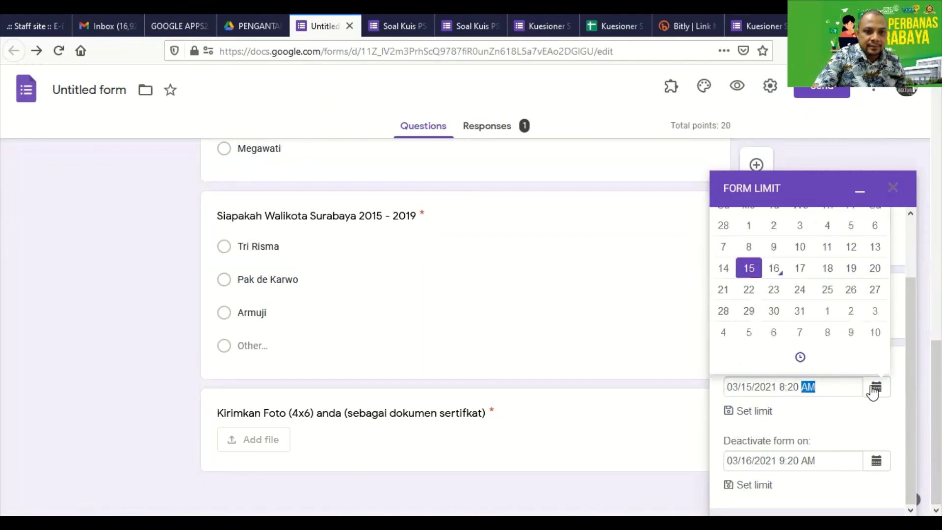
{"action": "left_click", "coordinate": [799, 358]}
{"action": "left_click", "coordinate": [805, 241]}
{"action": "left_click", "coordinate": [806, 242]}
{"action": "left_click", "coordinate": [805, 242]}
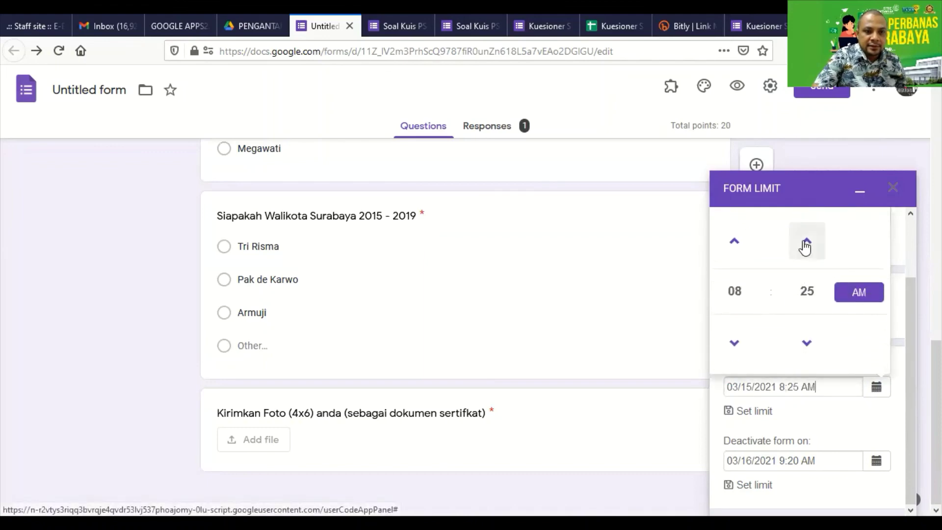
{"action": "left_click", "coordinate": [860, 422]}
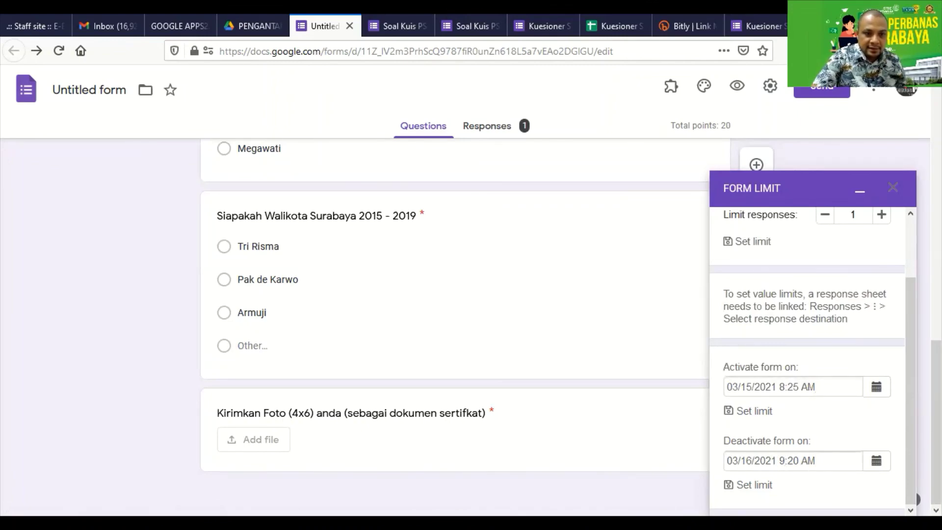
Move the deactivation time to 9:25 AM and bring up the Send form dialog
{"action": "left_click", "coordinate": [877, 460]}
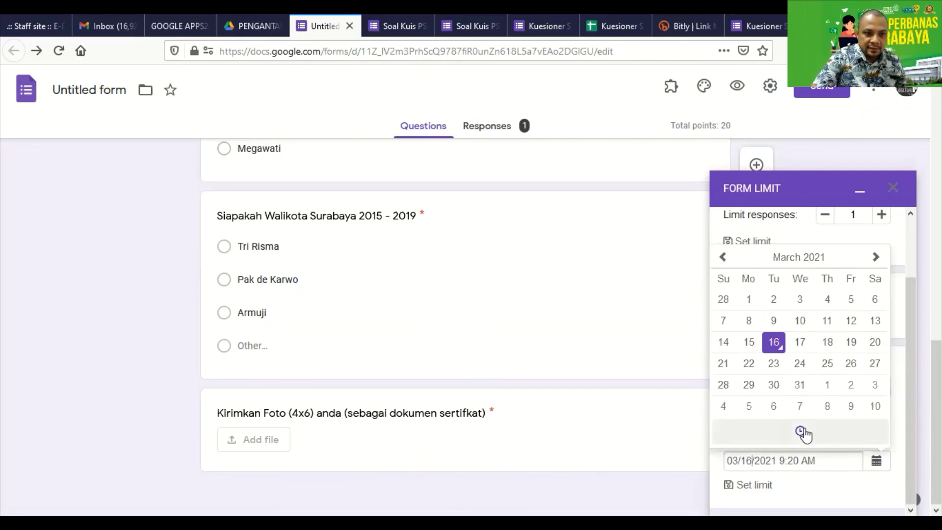
{"action": "left_click", "coordinate": [802, 432]}
{"action": "double_click", "coordinate": [807, 318]}
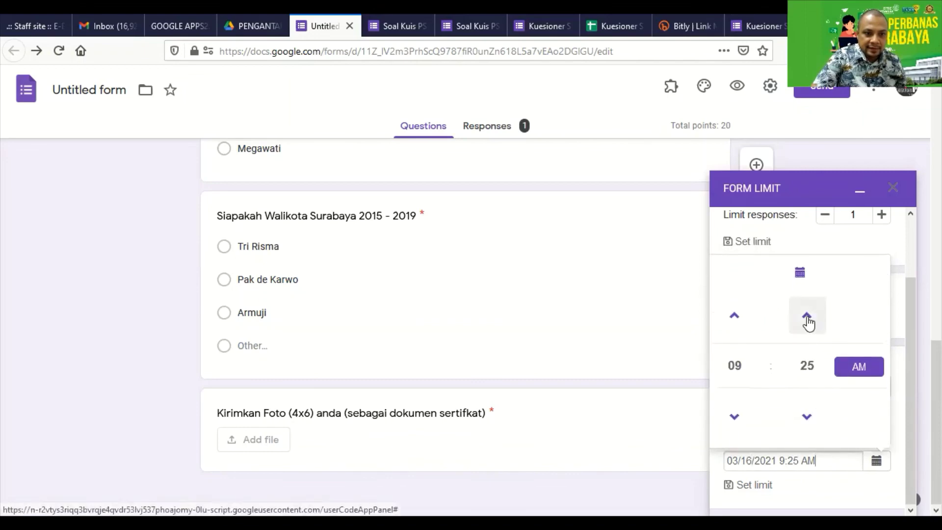
{"action": "left_click", "coordinate": [849, 491]}
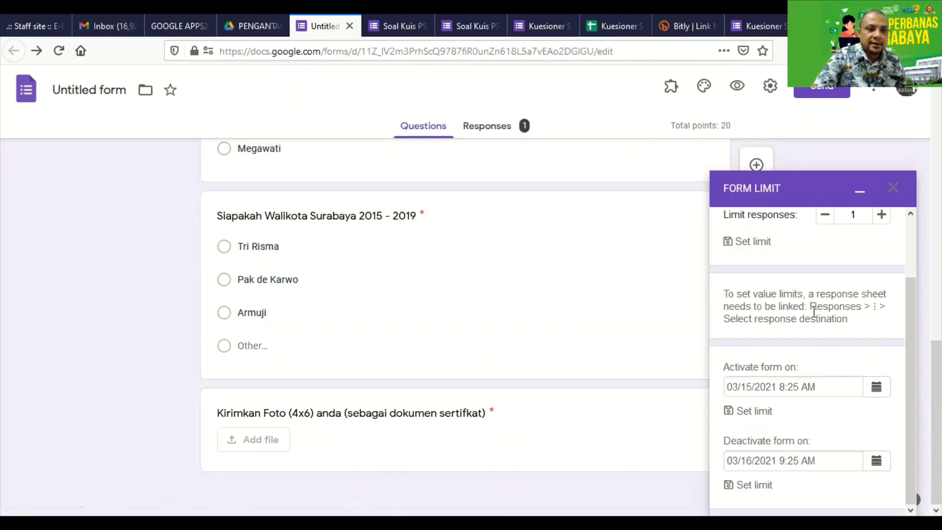
{"action": "left_click", "coordinate": [822, 90]}
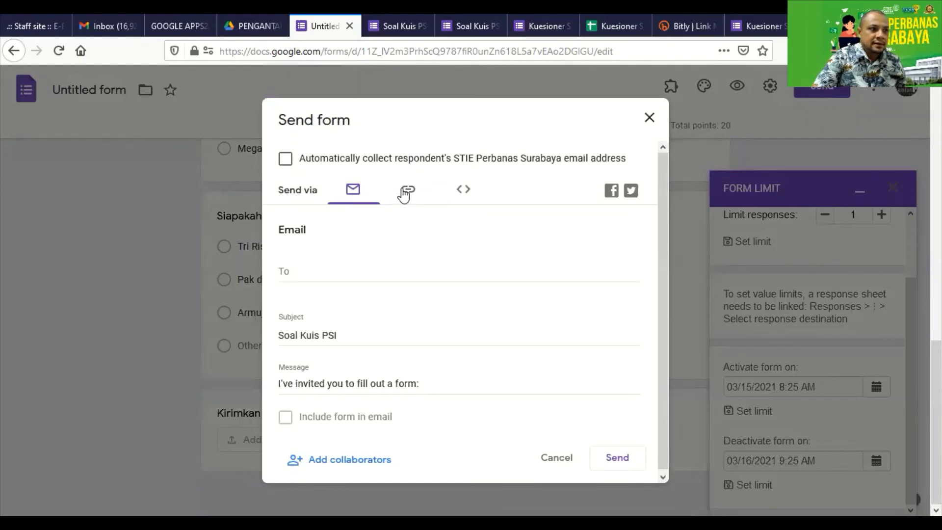
Copy the form's shortened forms.gle link, then close the Send form dialog
{"action": "left_click", "coordinate": [403, 194]}
{"action": "left_click", "coordinate": [349, 279]}
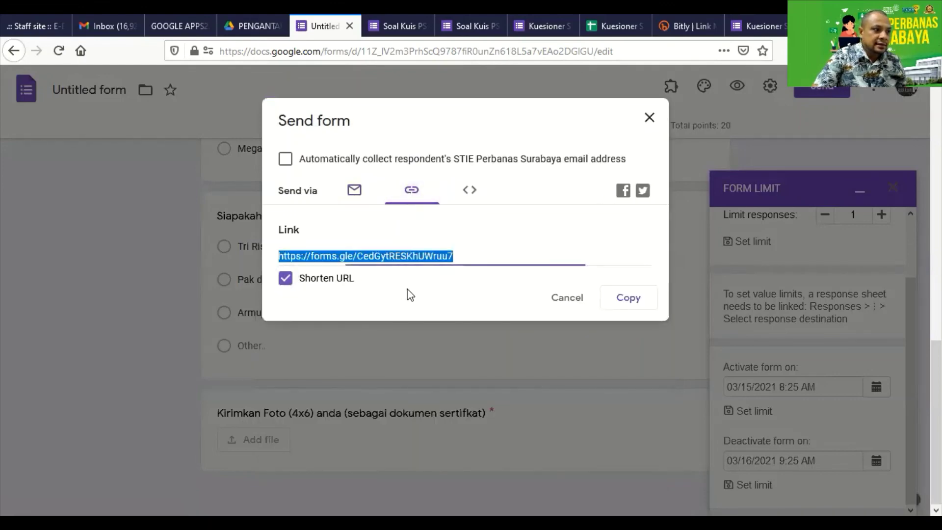
{"action": "left_click", "coordinate": [627, 307]}
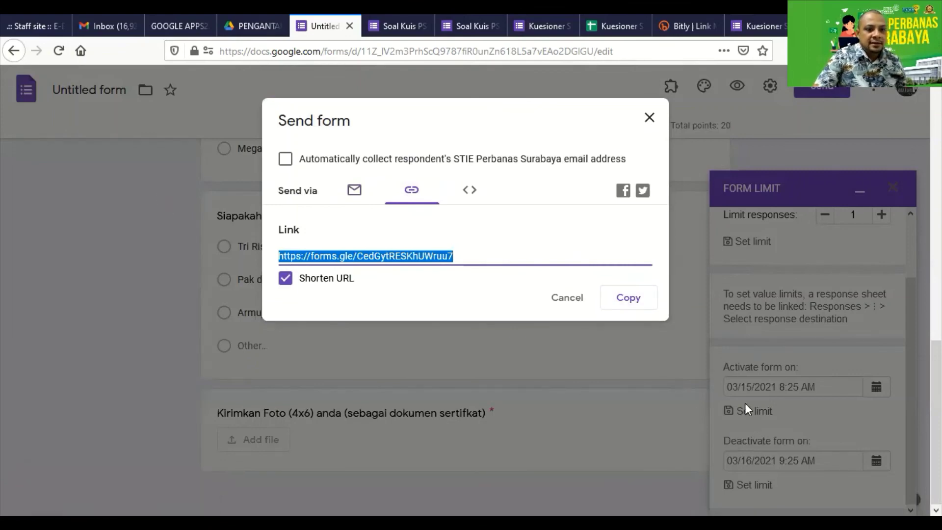
{"action": "left_click", "coordinate": [566, 298]}
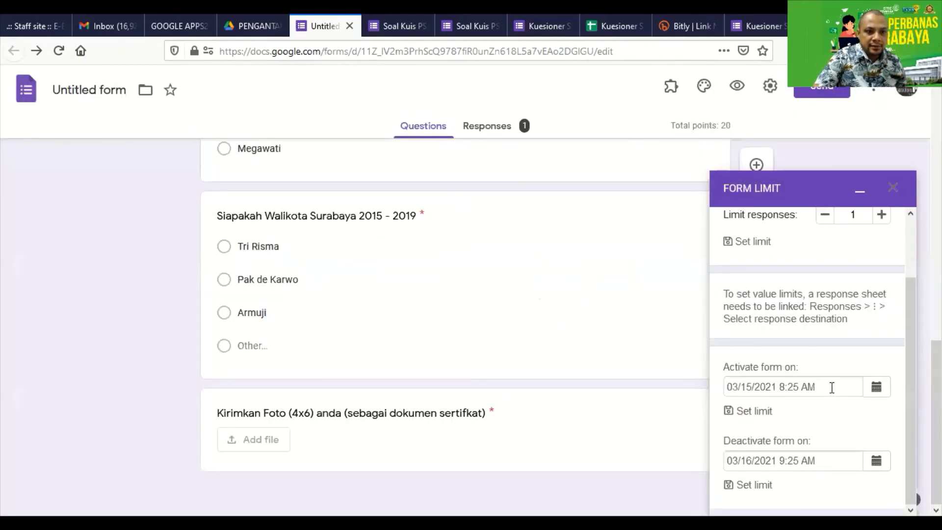
Change the activation date to 03/16/2021, keeping 8:25 AM
{"action": "left_click", "coordinate": [876, 387]}
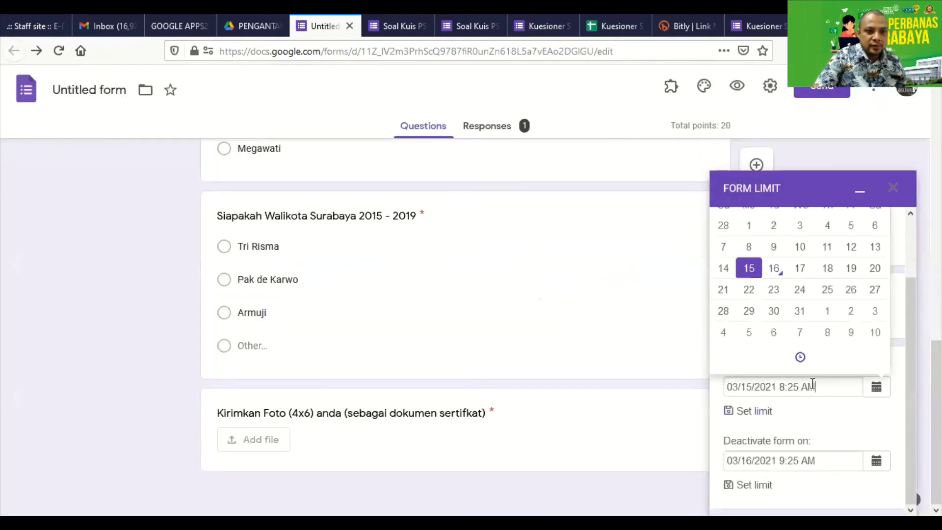
{"action": "left_click", "coordinate": [774, 267]}
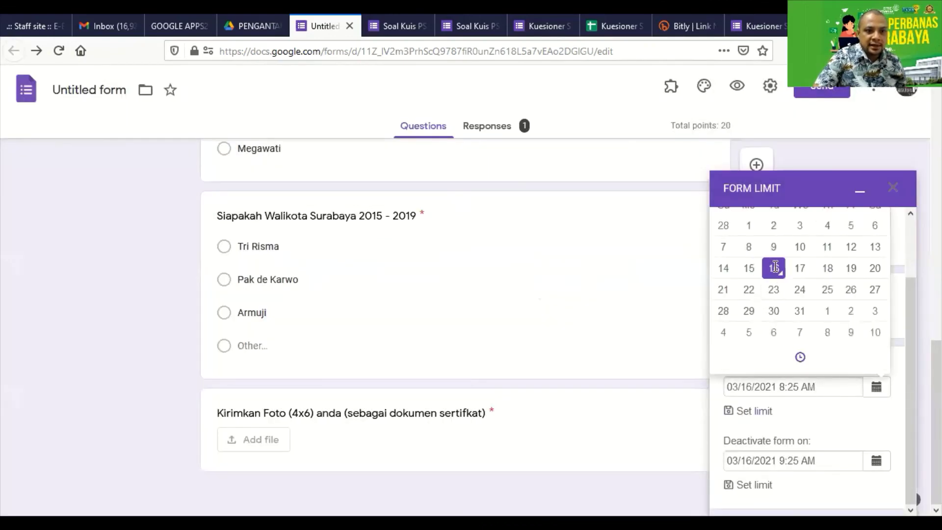
{"action": "left_click", "coordinate": [837, 429]}
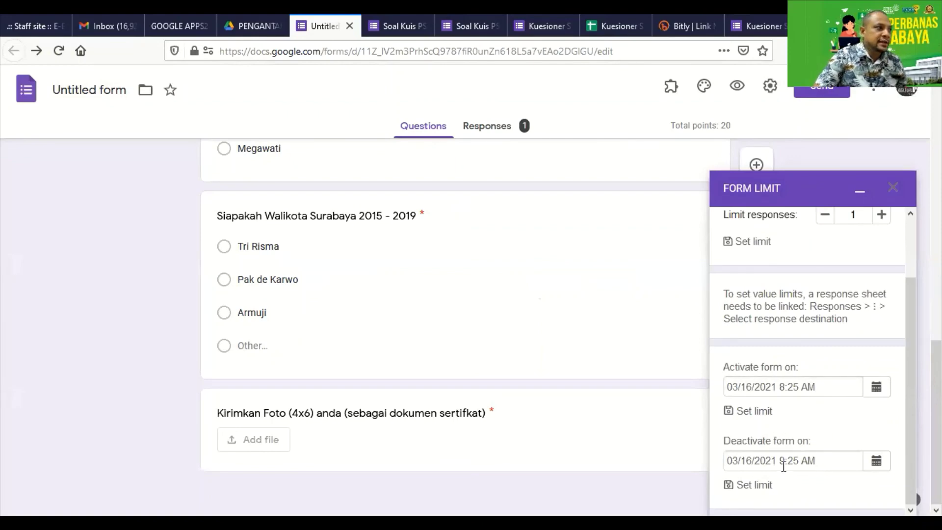
Copy the shortened form link again and close the Send form dialog
{"action": "left_click", "coordinate": [821, 91]}
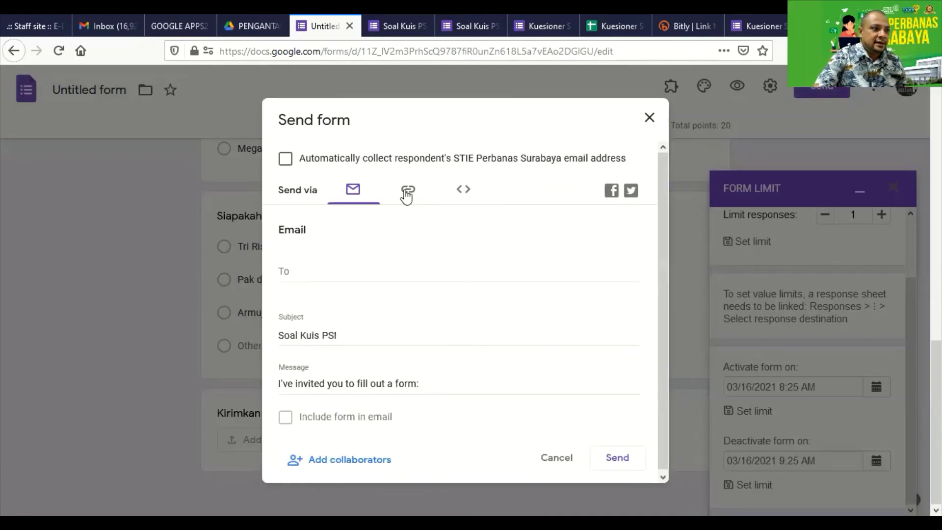
{"action": "left_click", "coordinate": [412, 190]}
{"action": "left_click", "coordinate": [285, 278]}
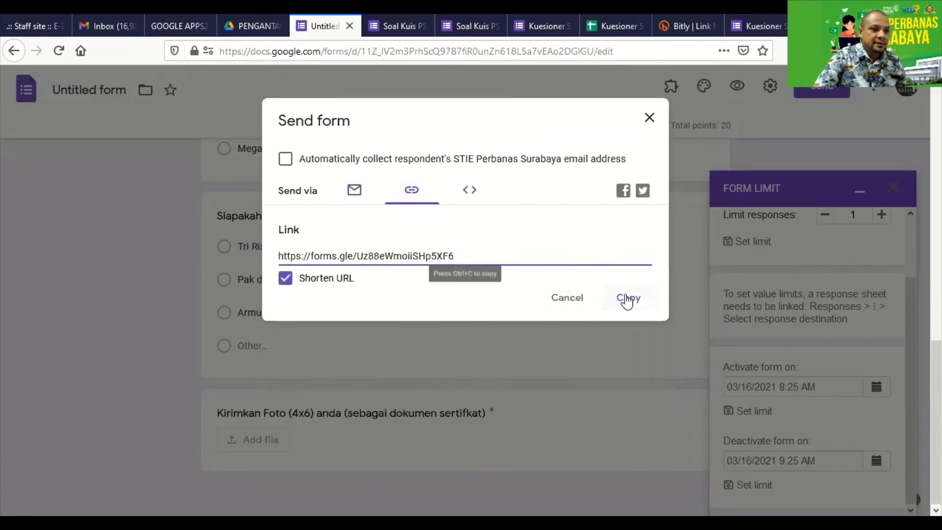
{"action": "left_click", "coordinate": [625, 298]}
{"action": "left_click", "coordinate": [649, 119]}
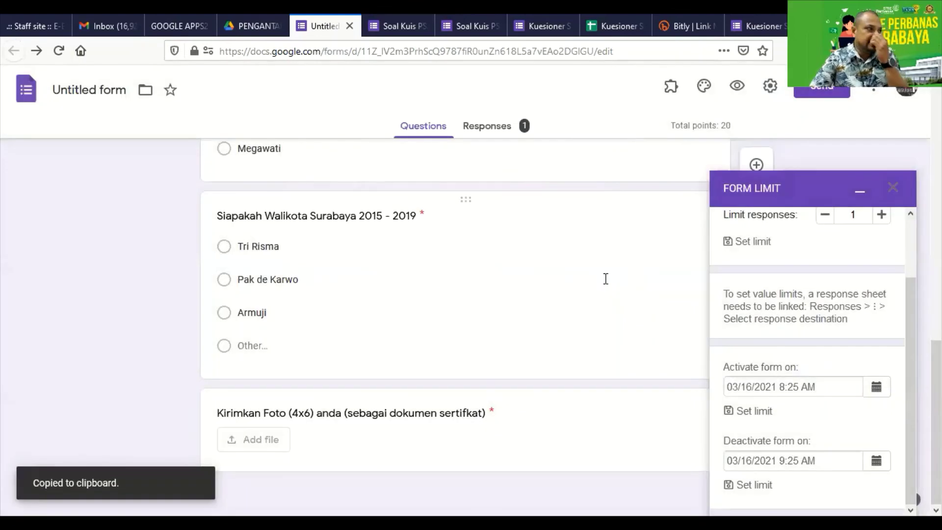